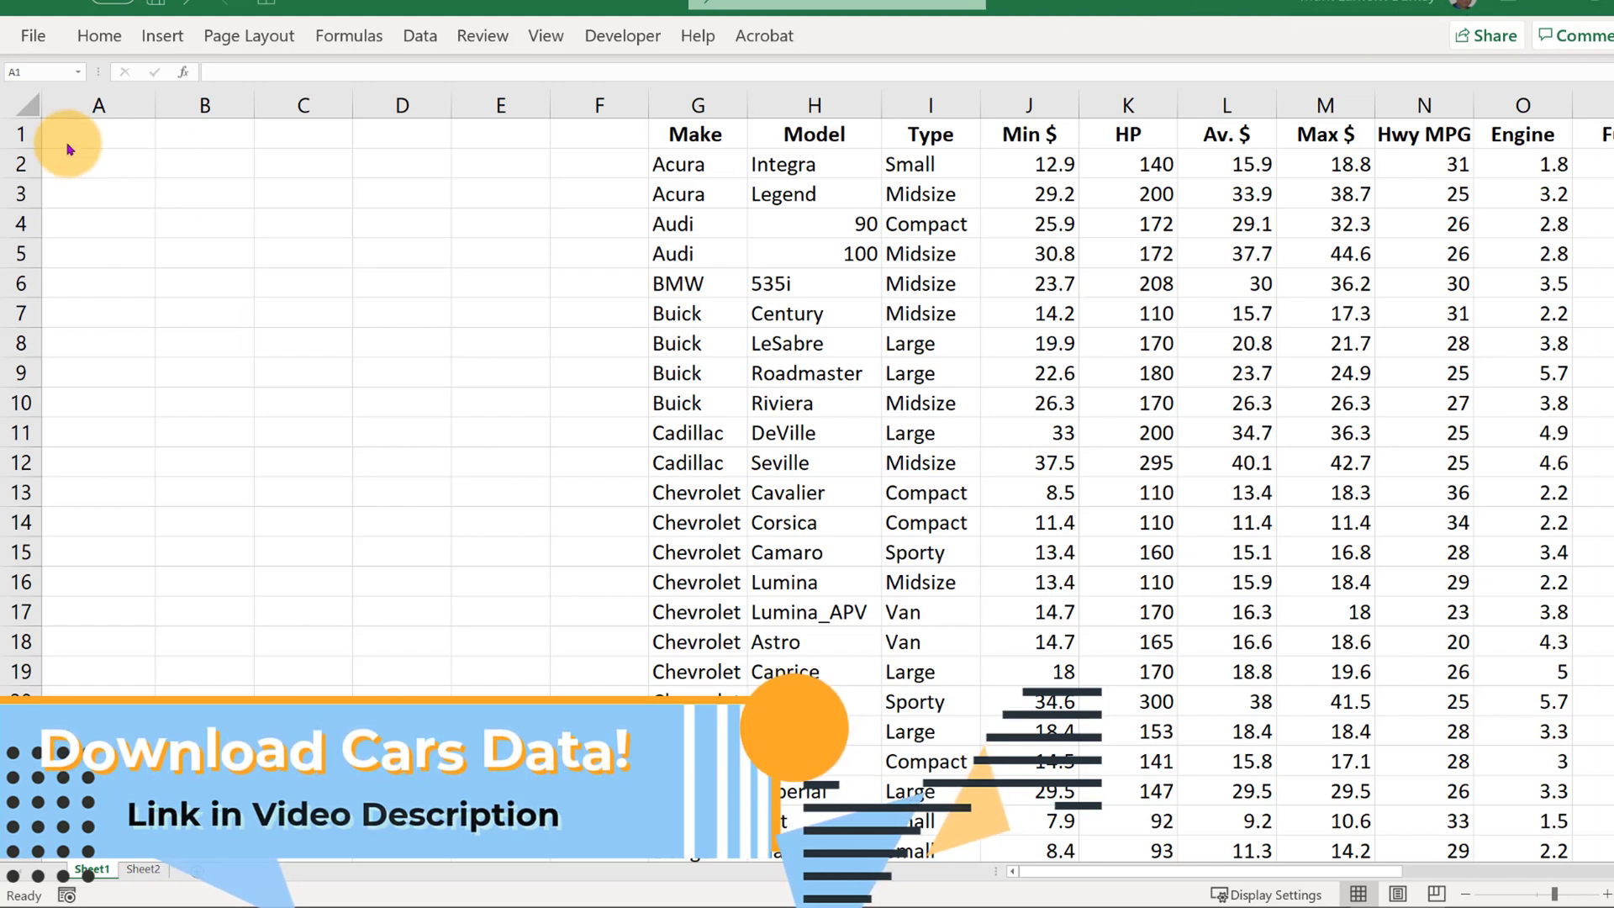
- Enter the heading Description in cell A1
left_click(122, 136)
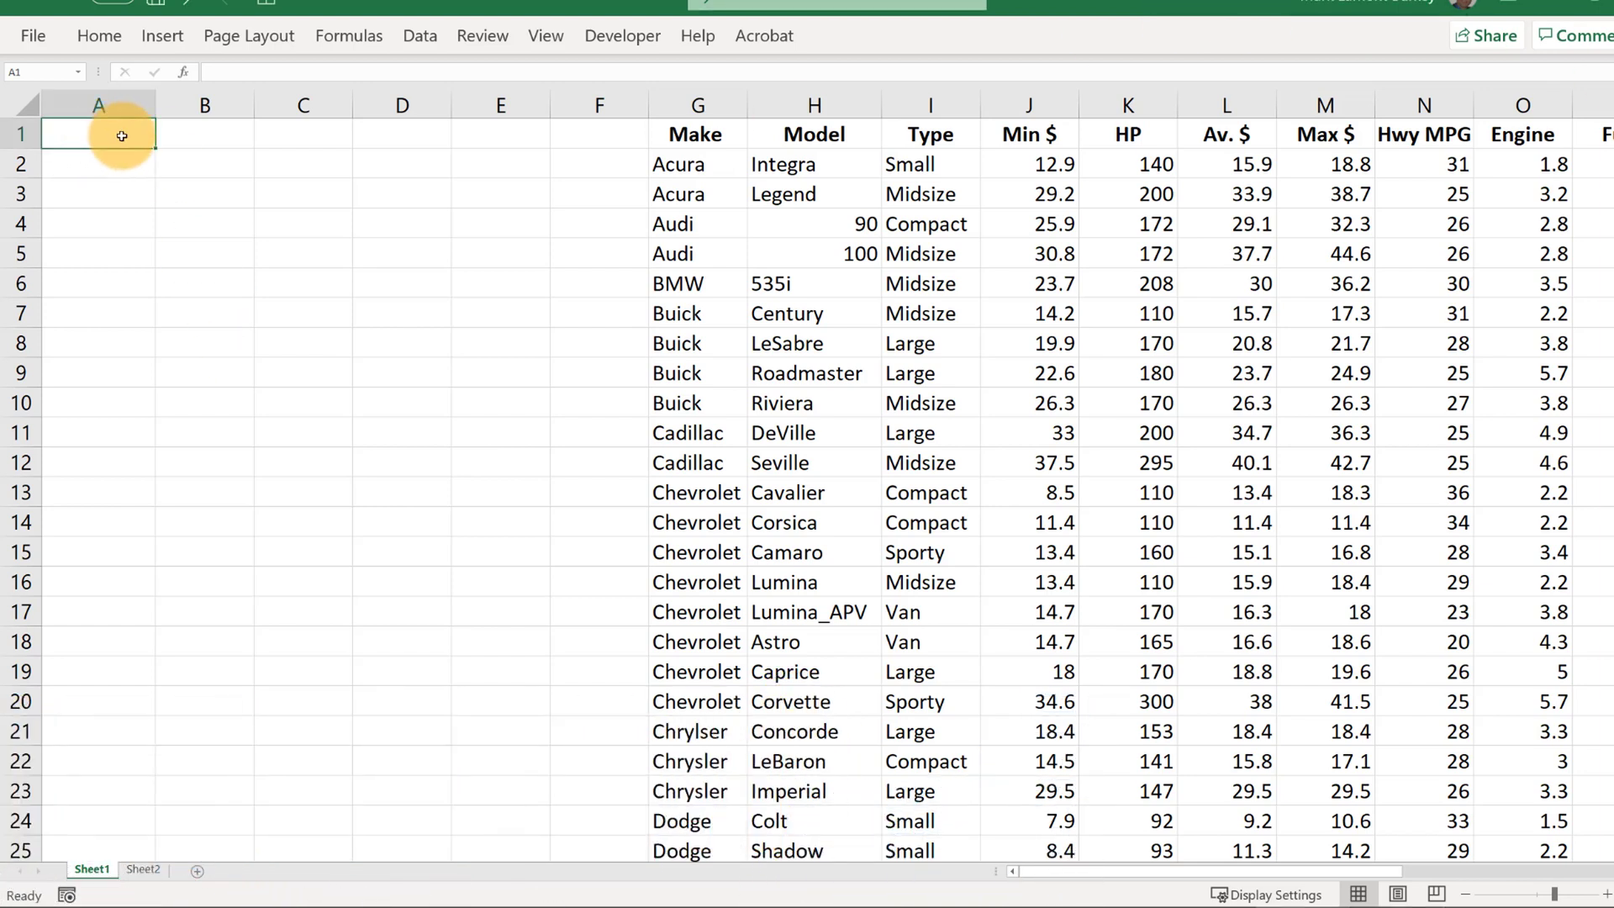
type("Descri")
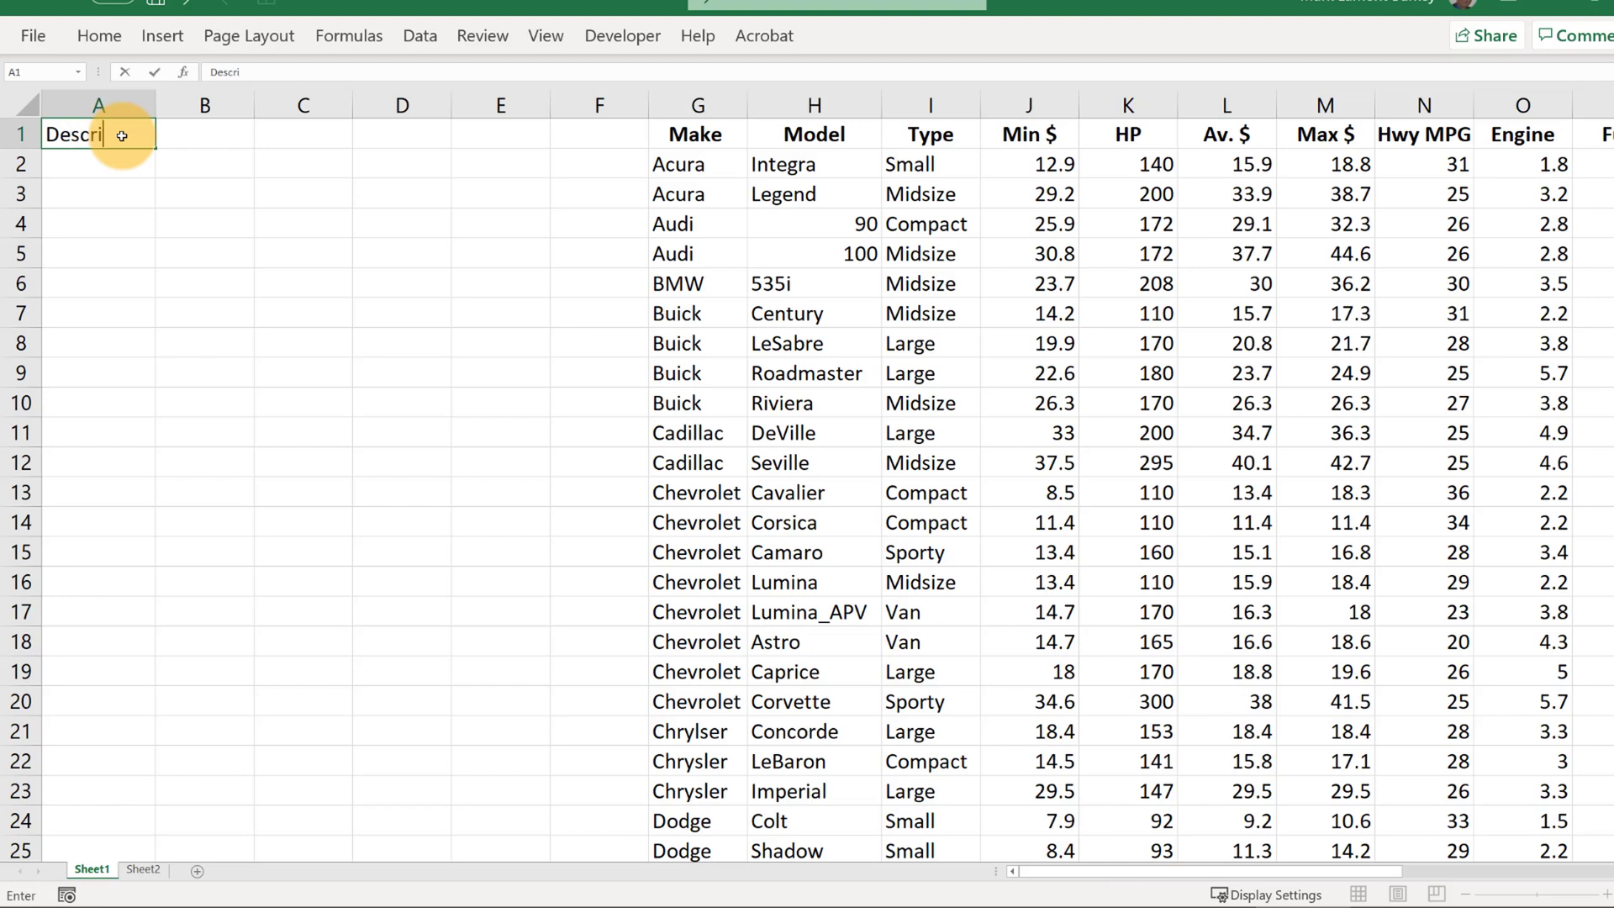
type("ption")
key("Return")
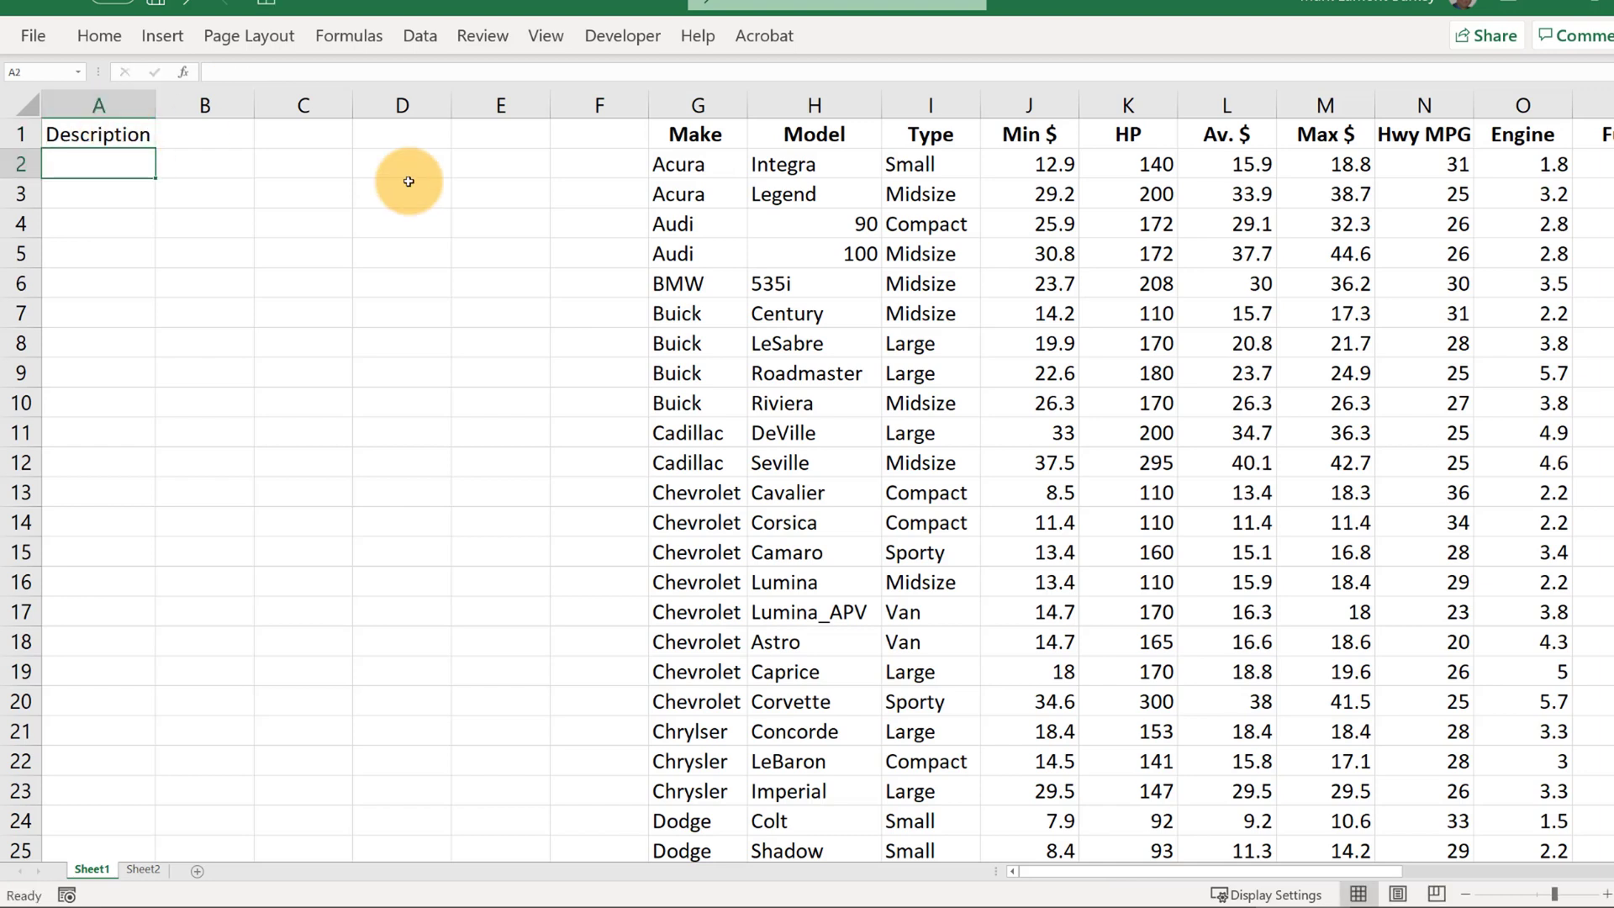
left_click(1135, 102)
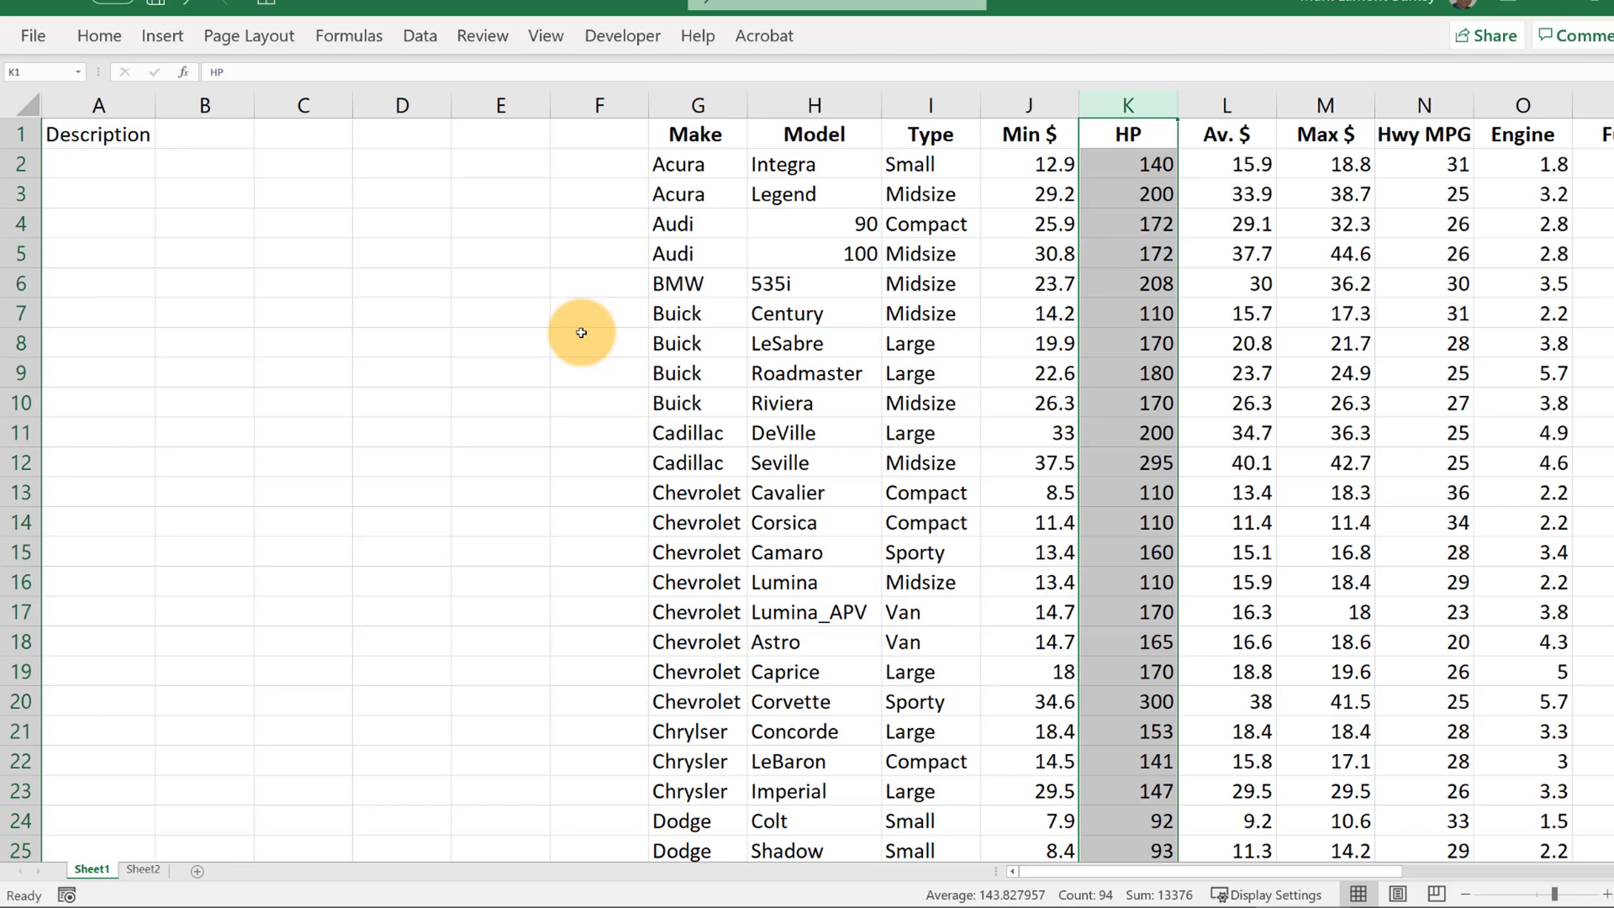
left_click(108, 170)
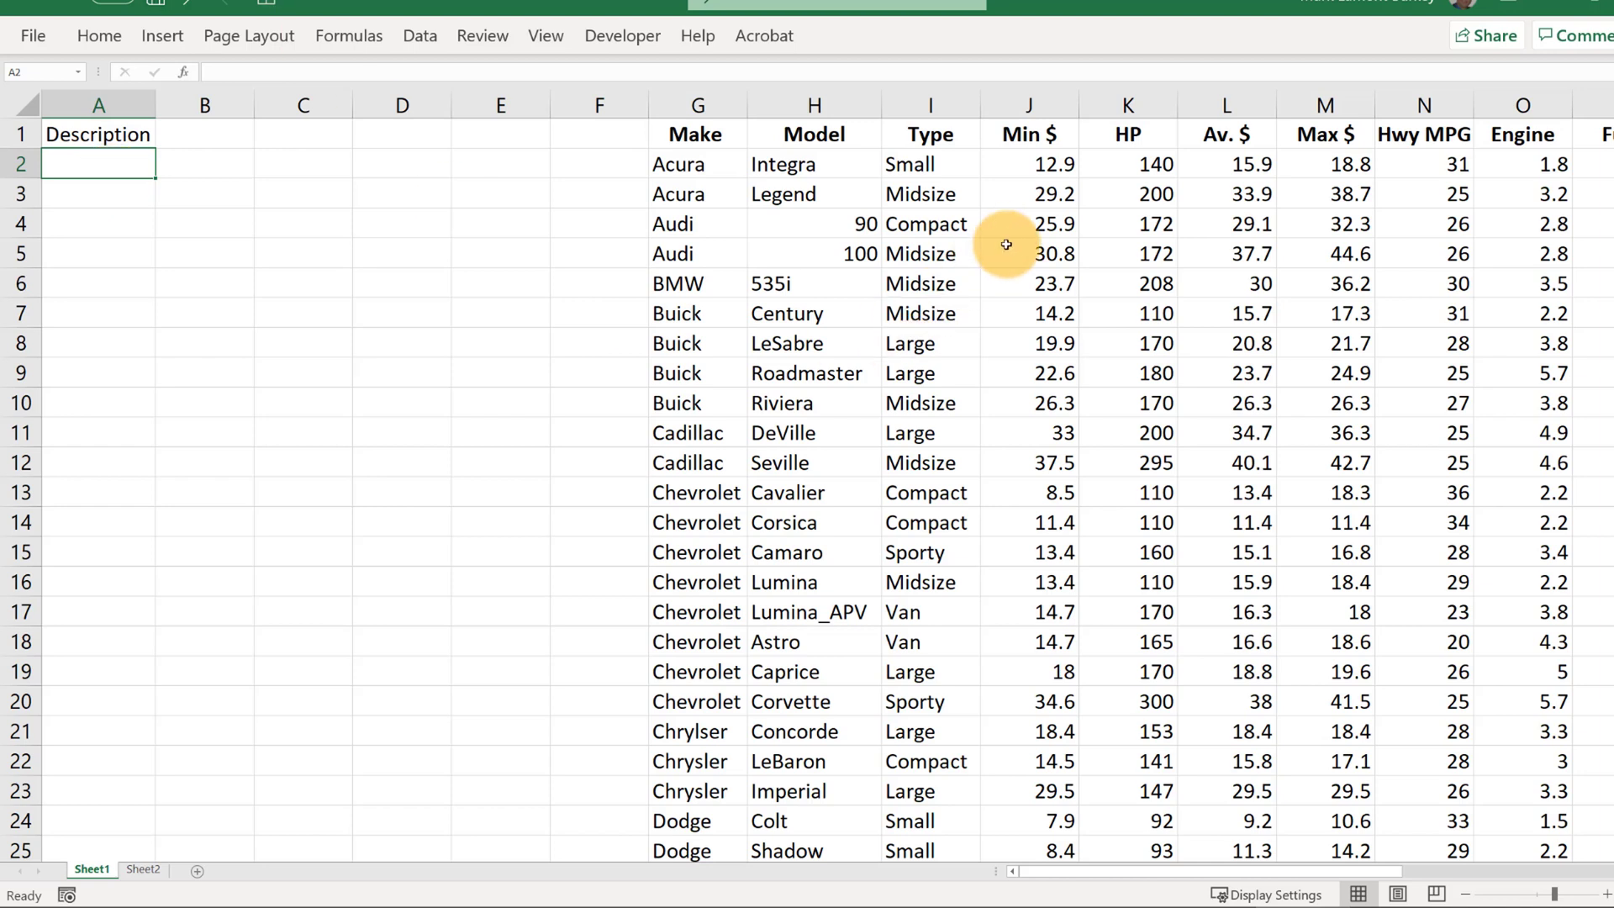
left_click(1142, 195)
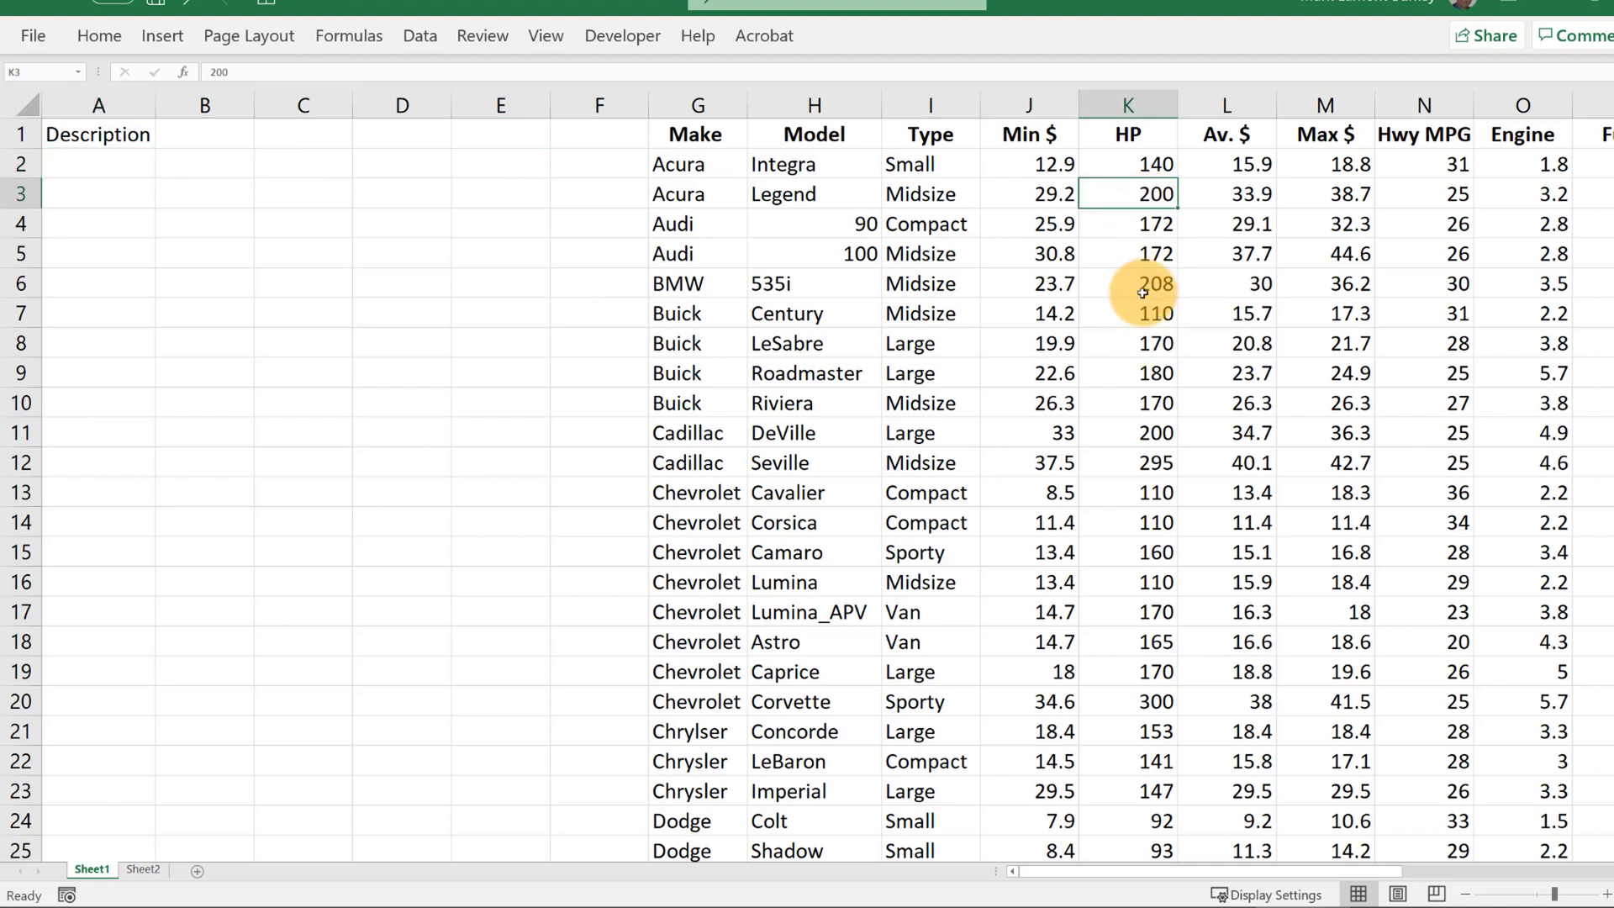
left_click(1144, 292)
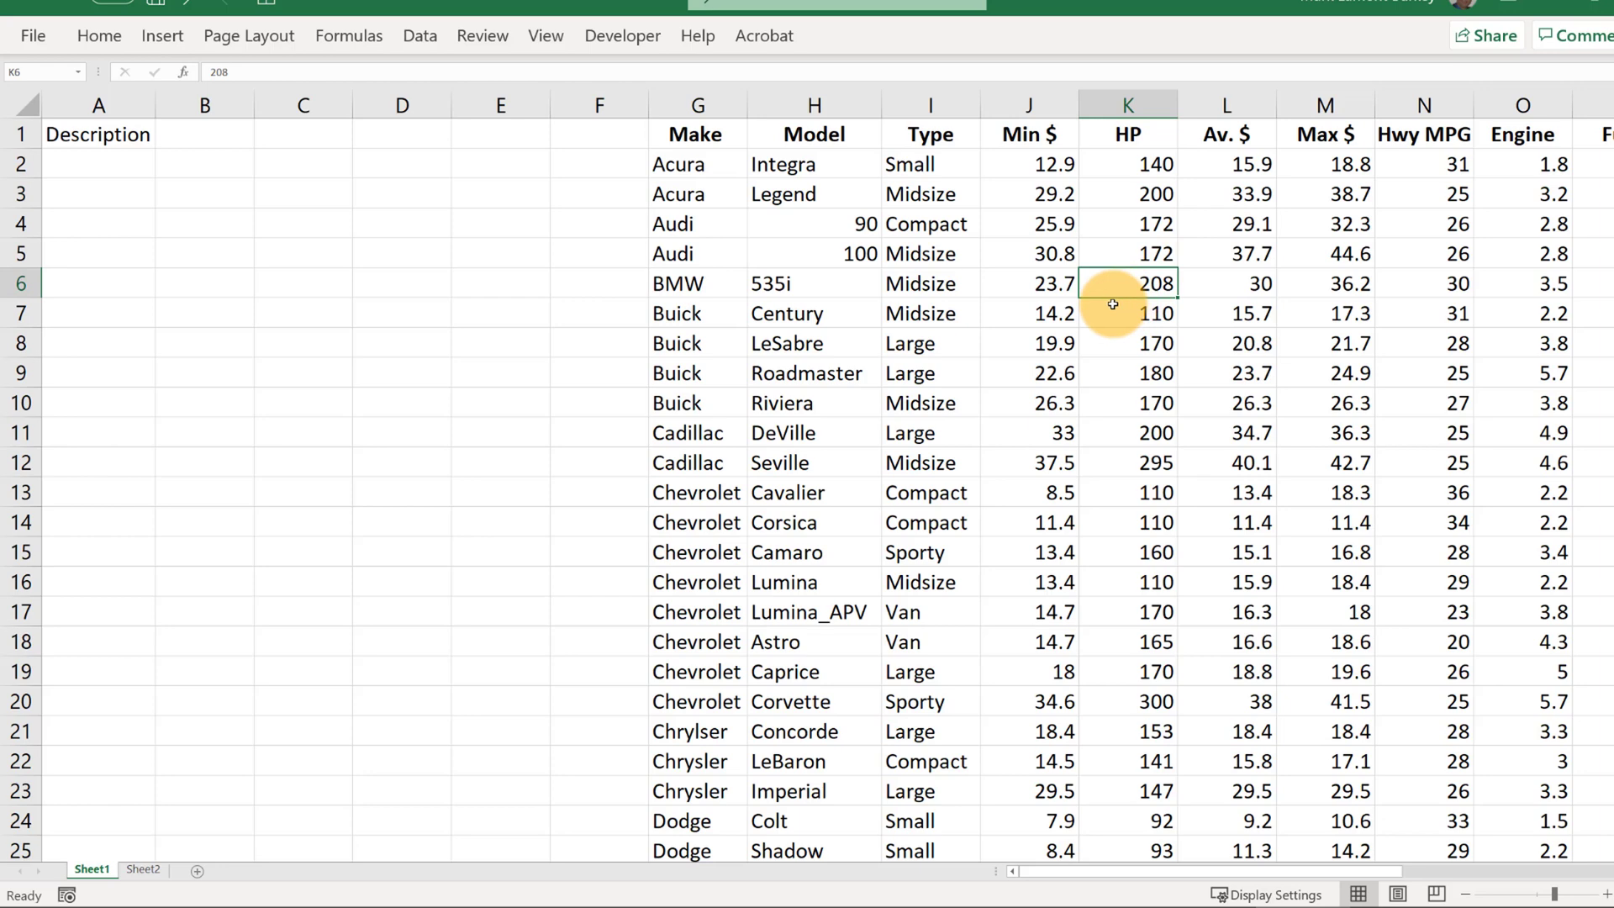
- Start an IF formula in A2 that tests whether the horsepower in K2 is greater than 200
left_click(114, 168)
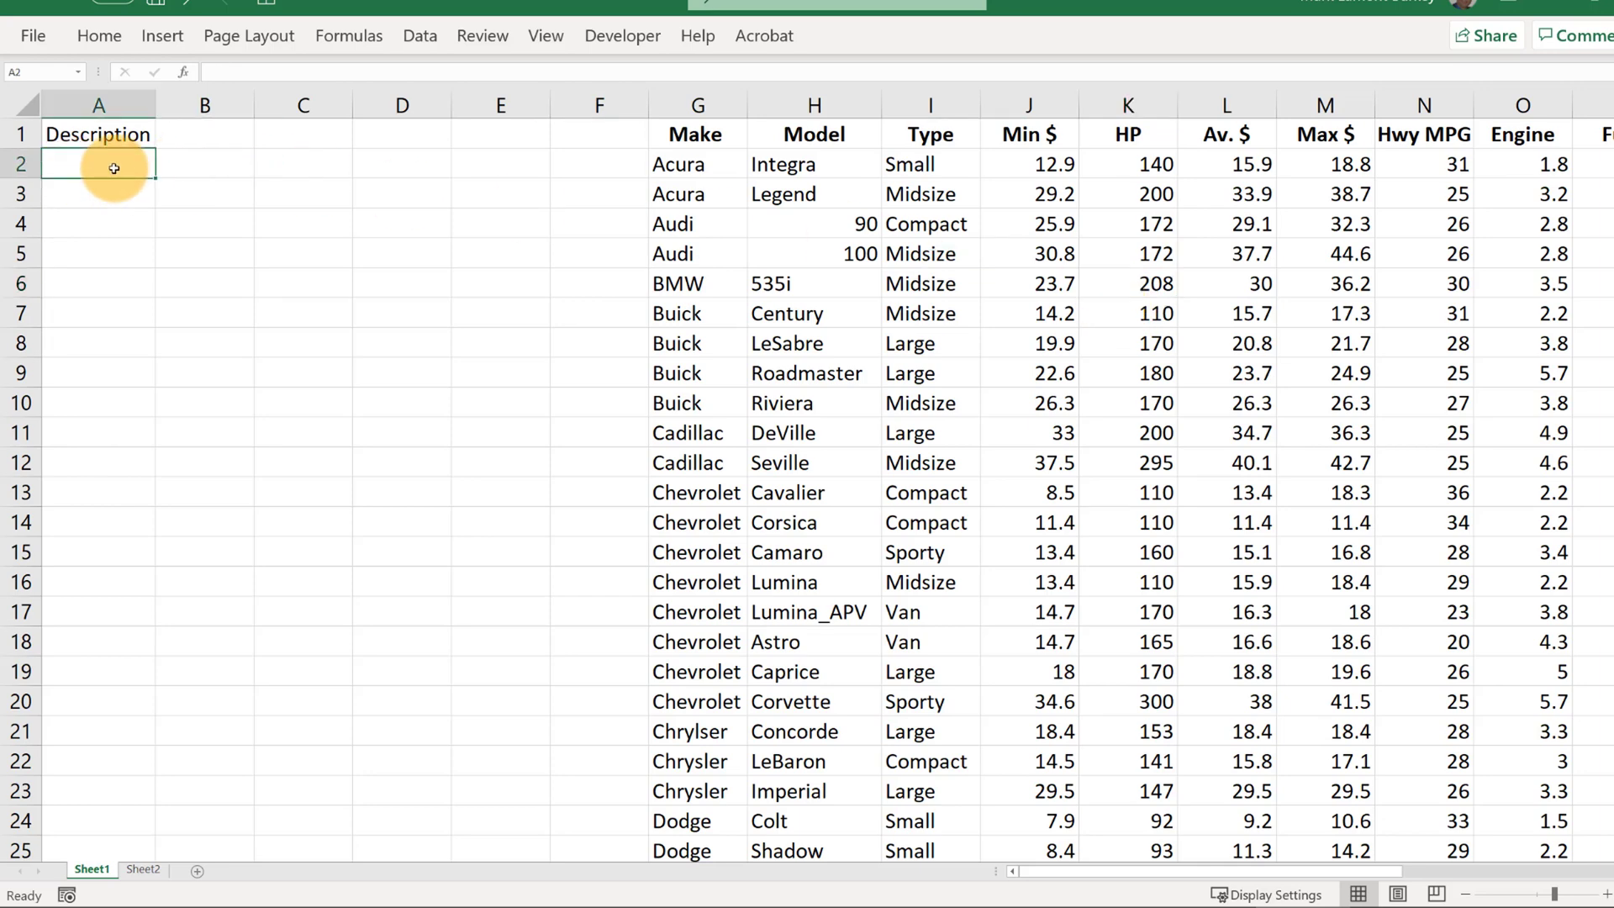
scroll(126, 160, "up", 2, "ctrl")
scroll(156, 145, "up", 1)
type("=if")
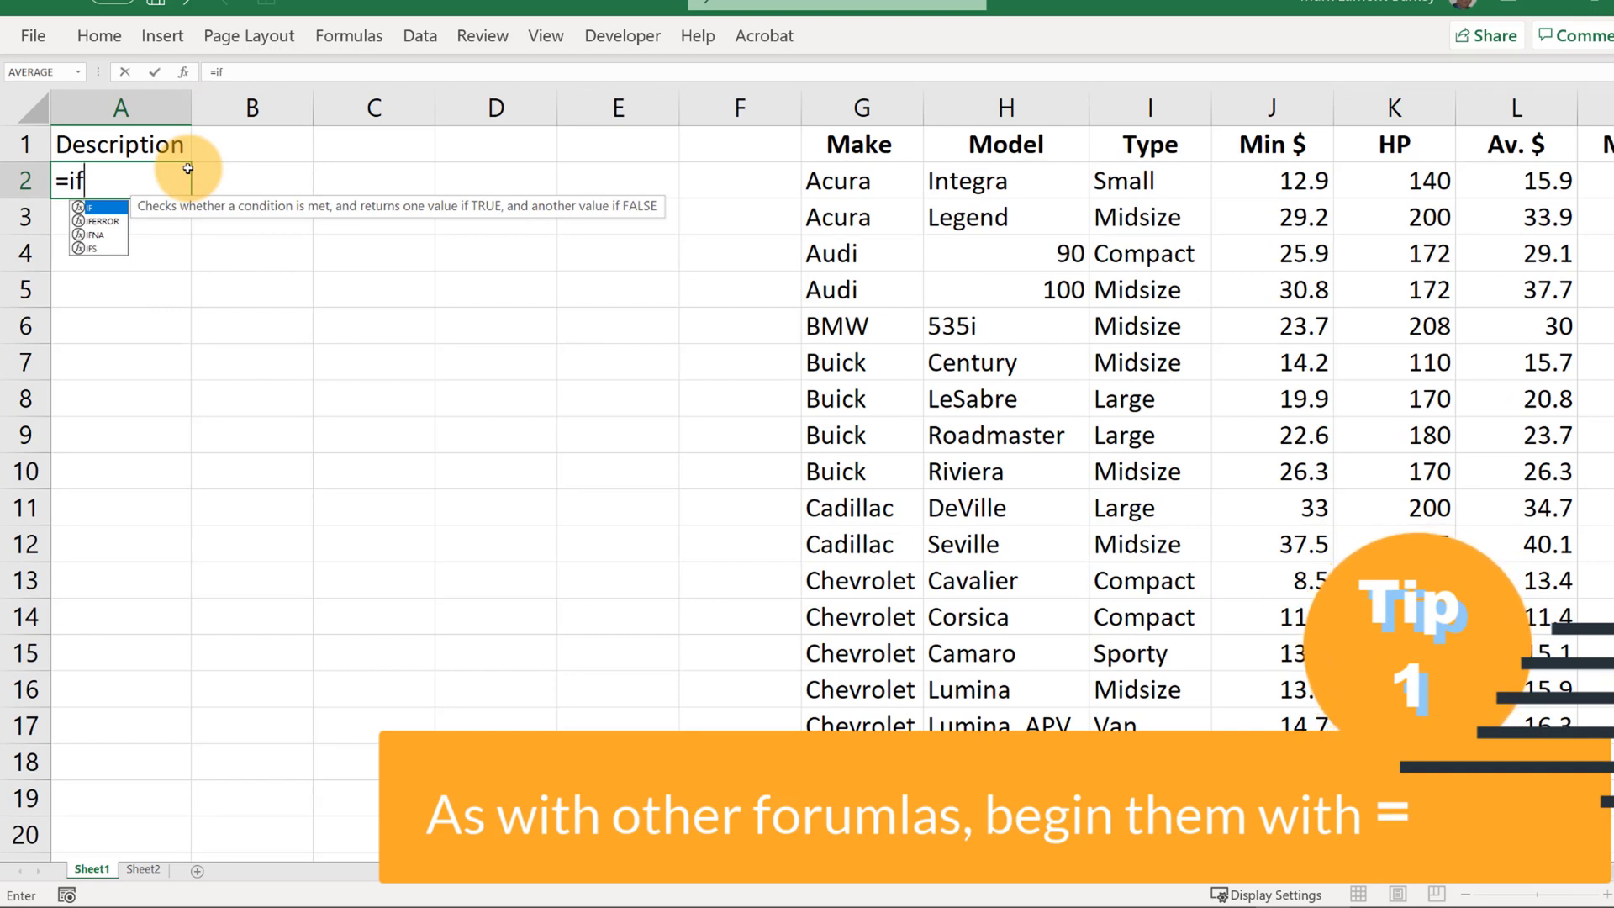
type("(")
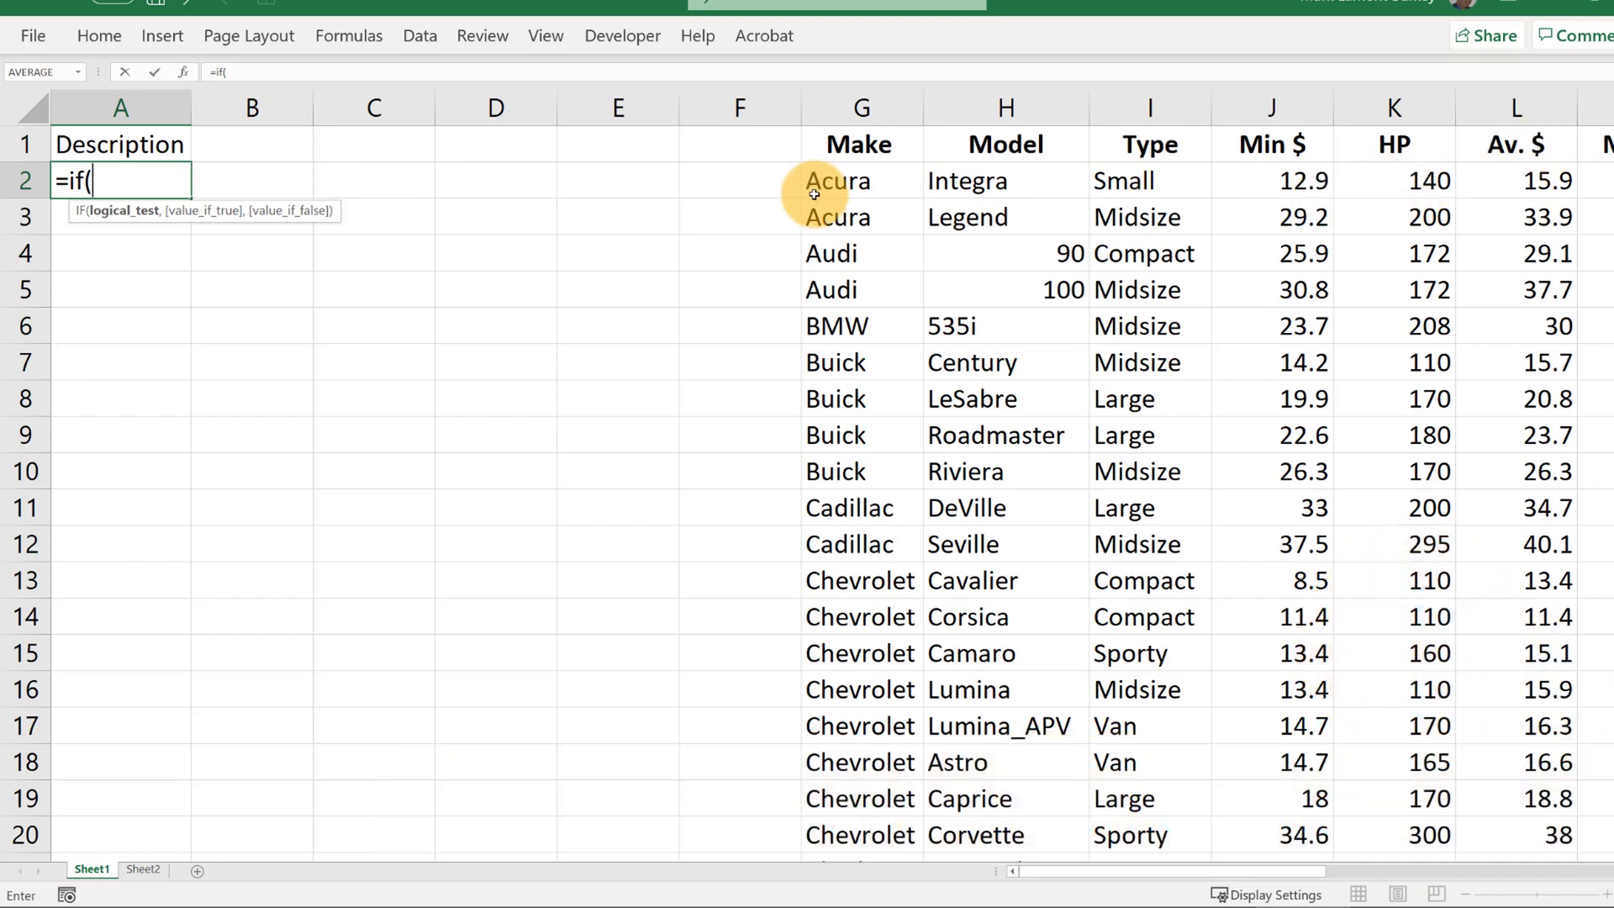
left_click(1406, 182)
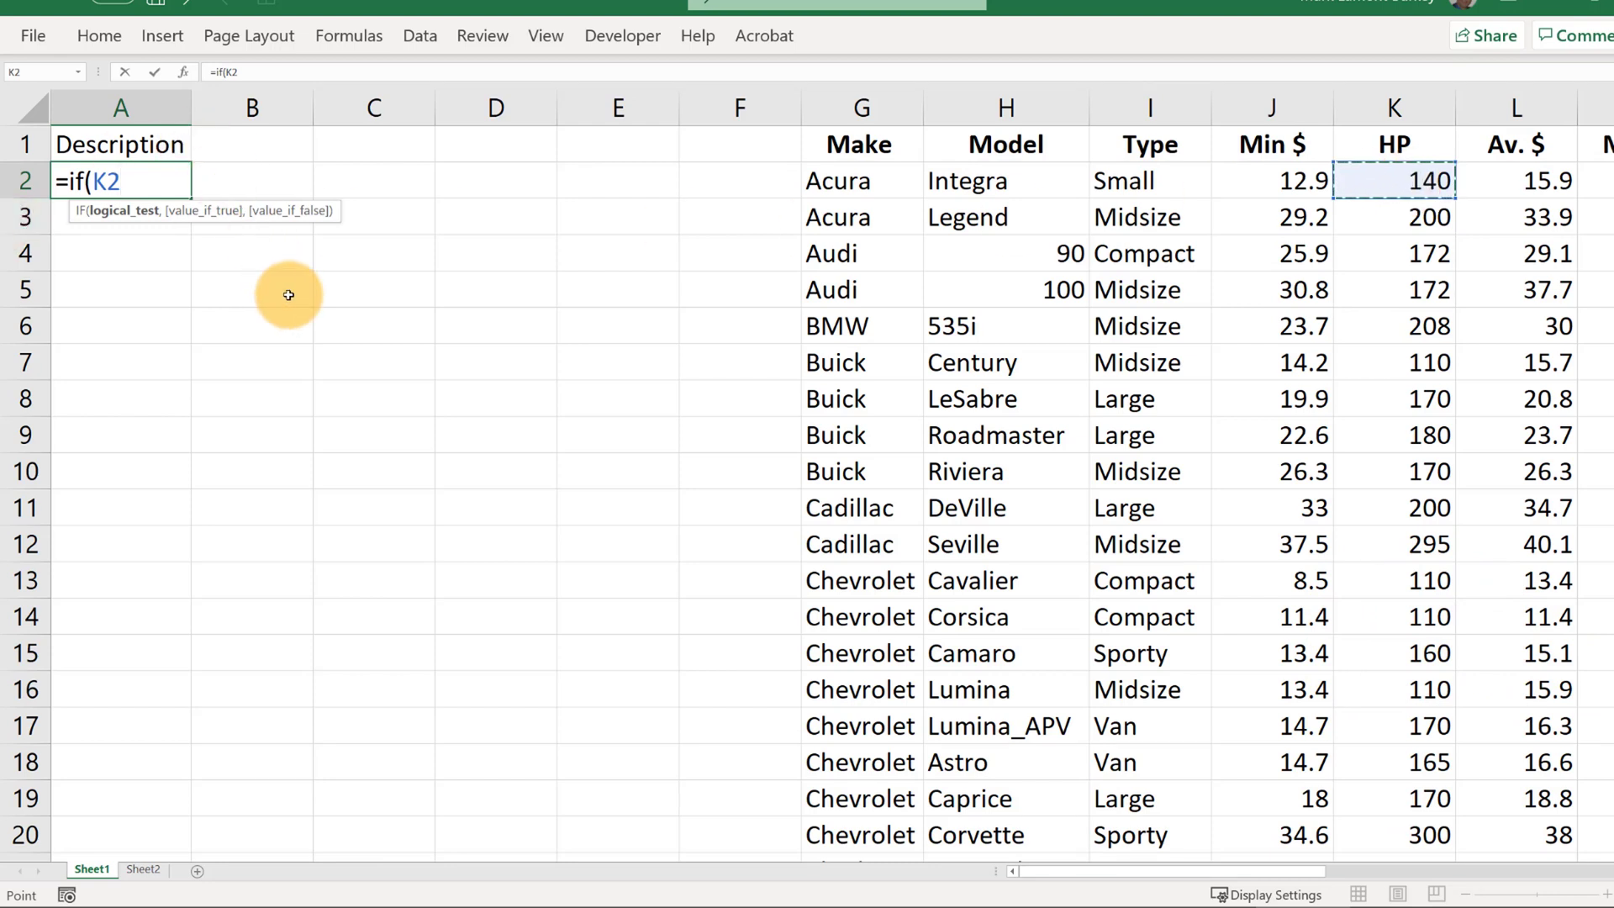
type(">")
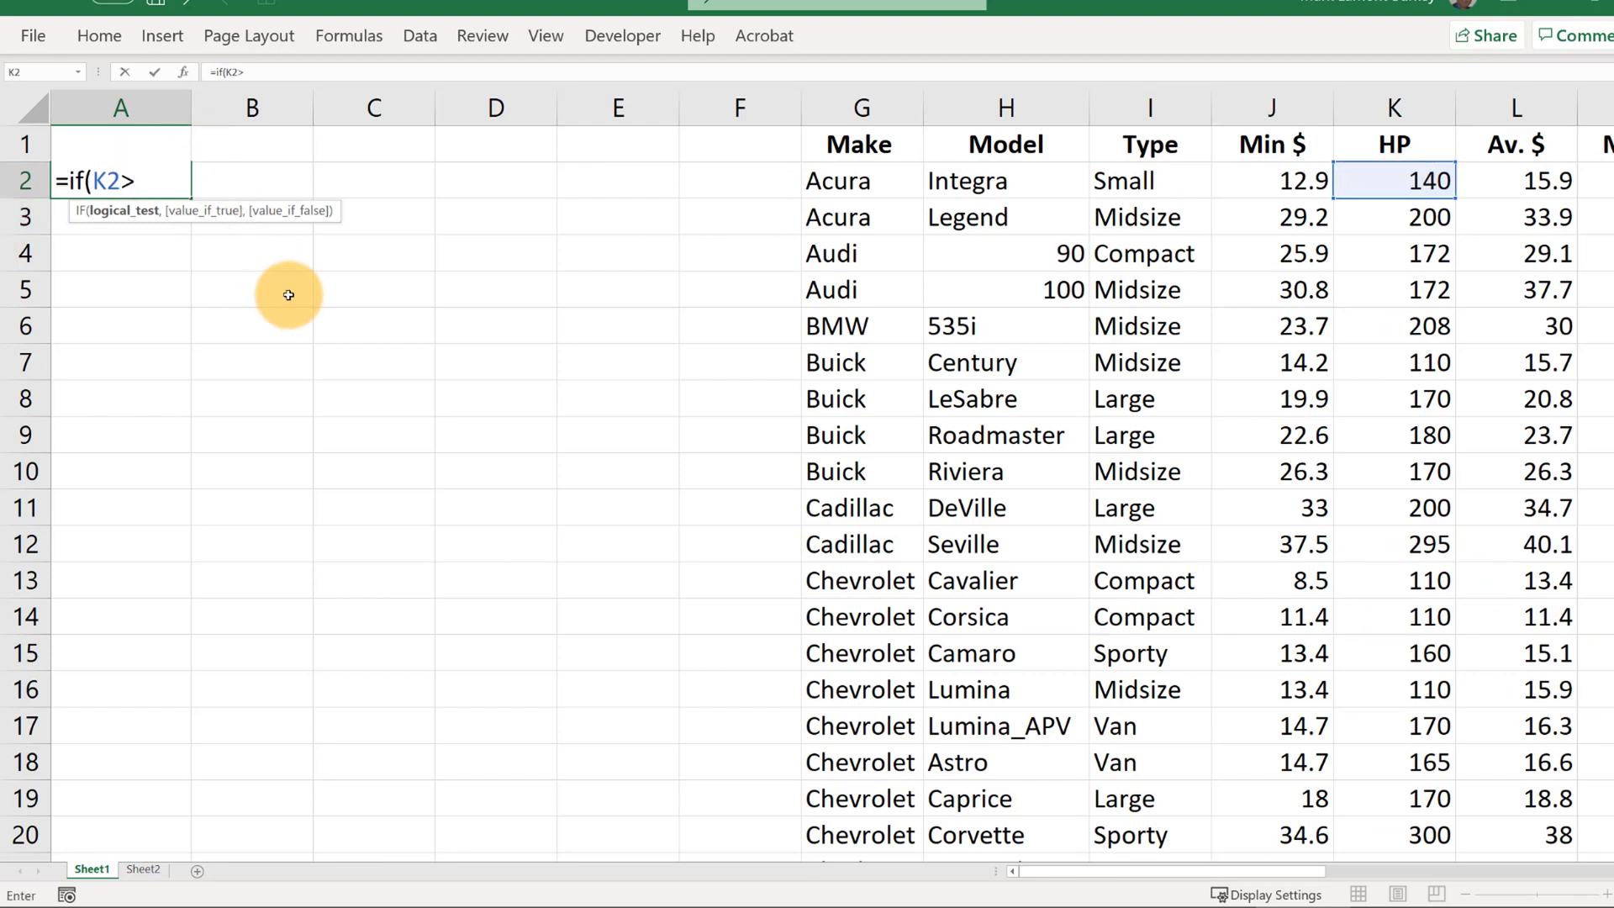
type("200,")
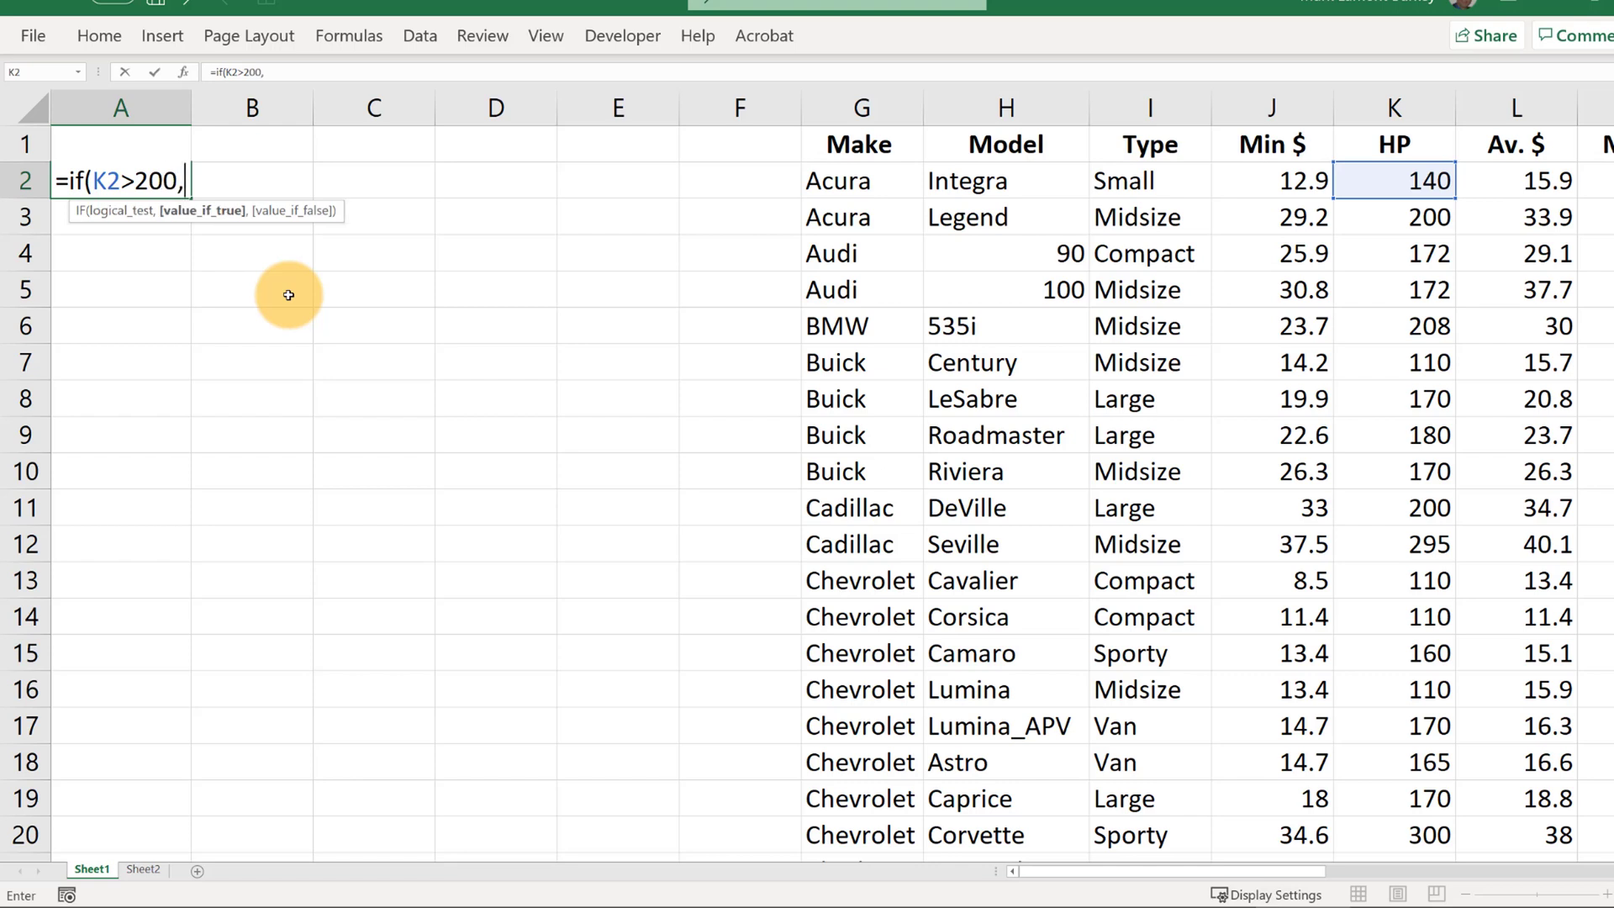
- Complete the A2 formula so it returns "Powerful" when true and "Pitiful" when false
type("\"")
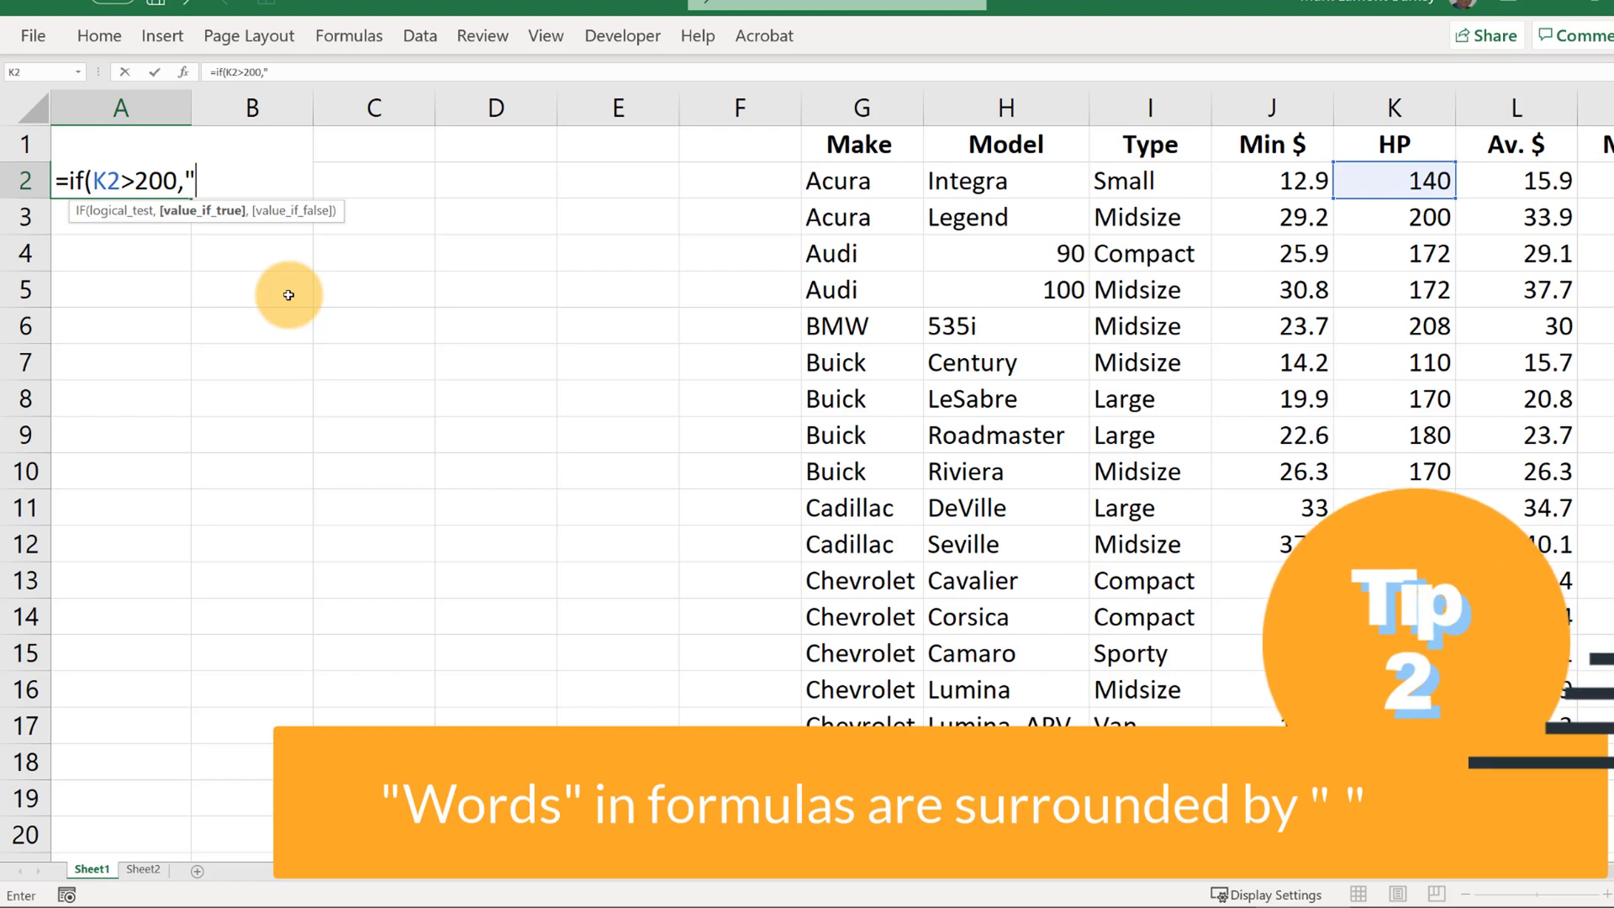
type("Pow")
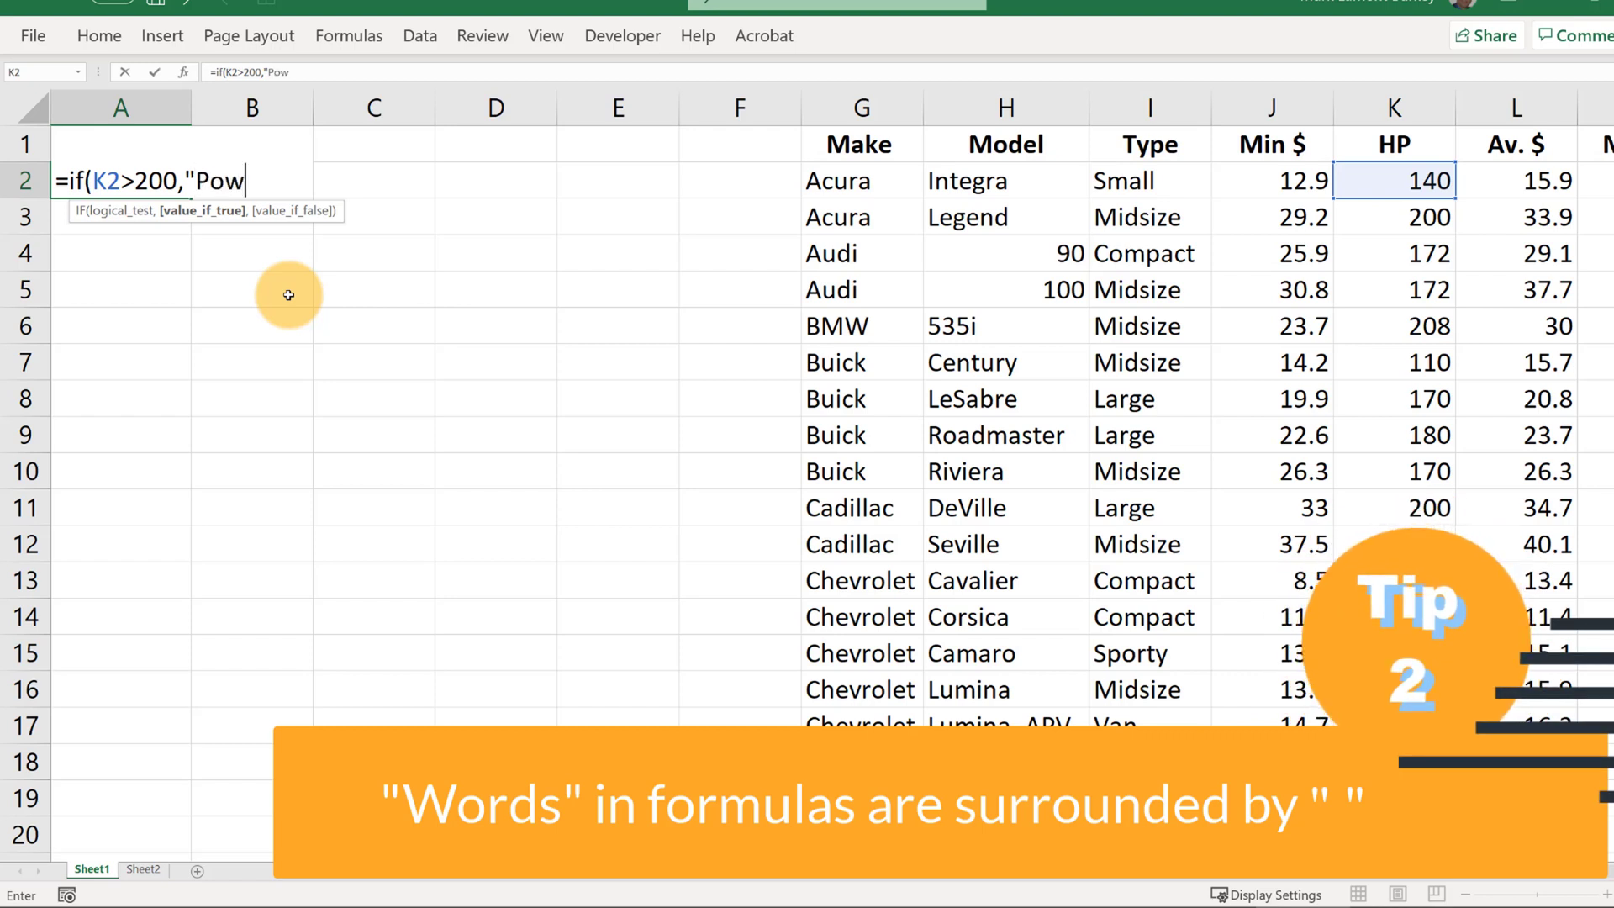
type("erful\",")
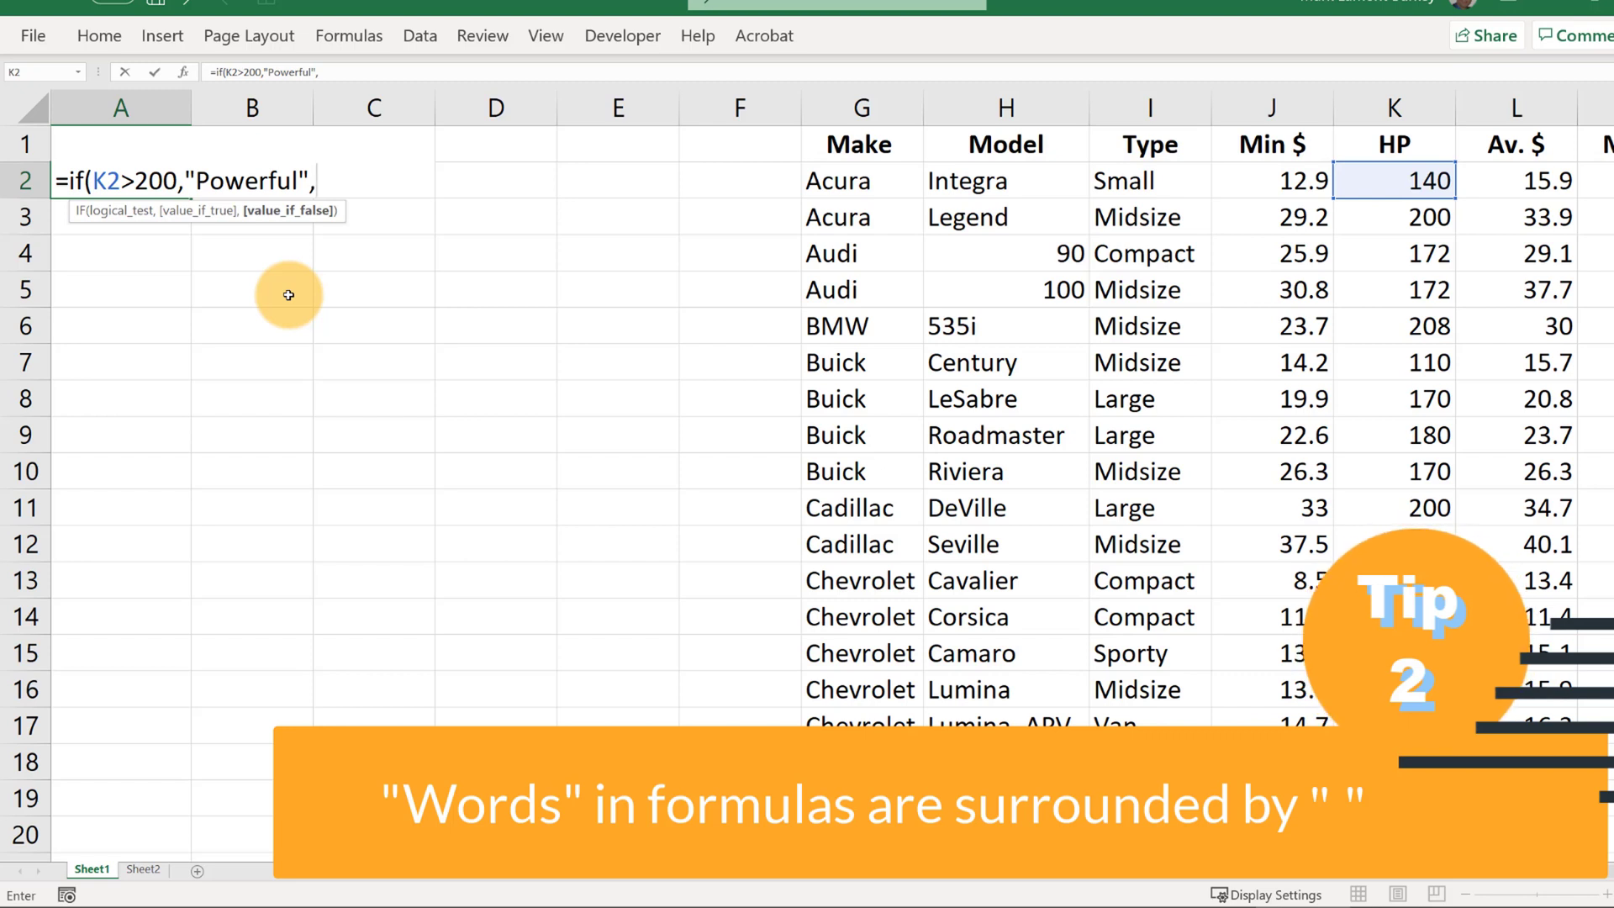
type("\"Pitiful\"")
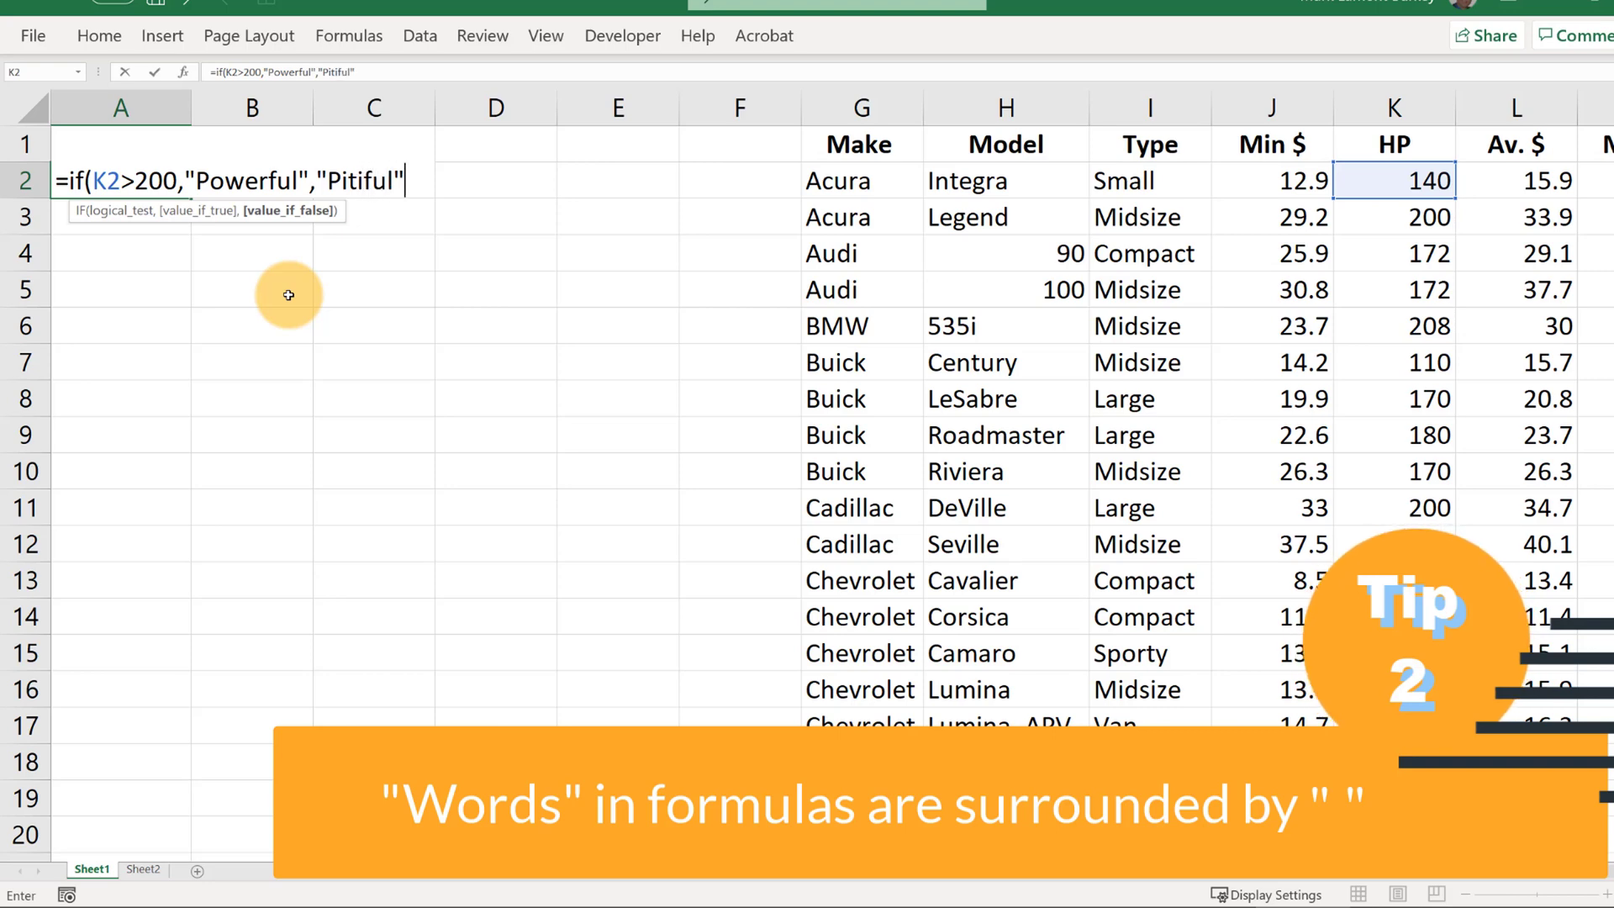
type(")")
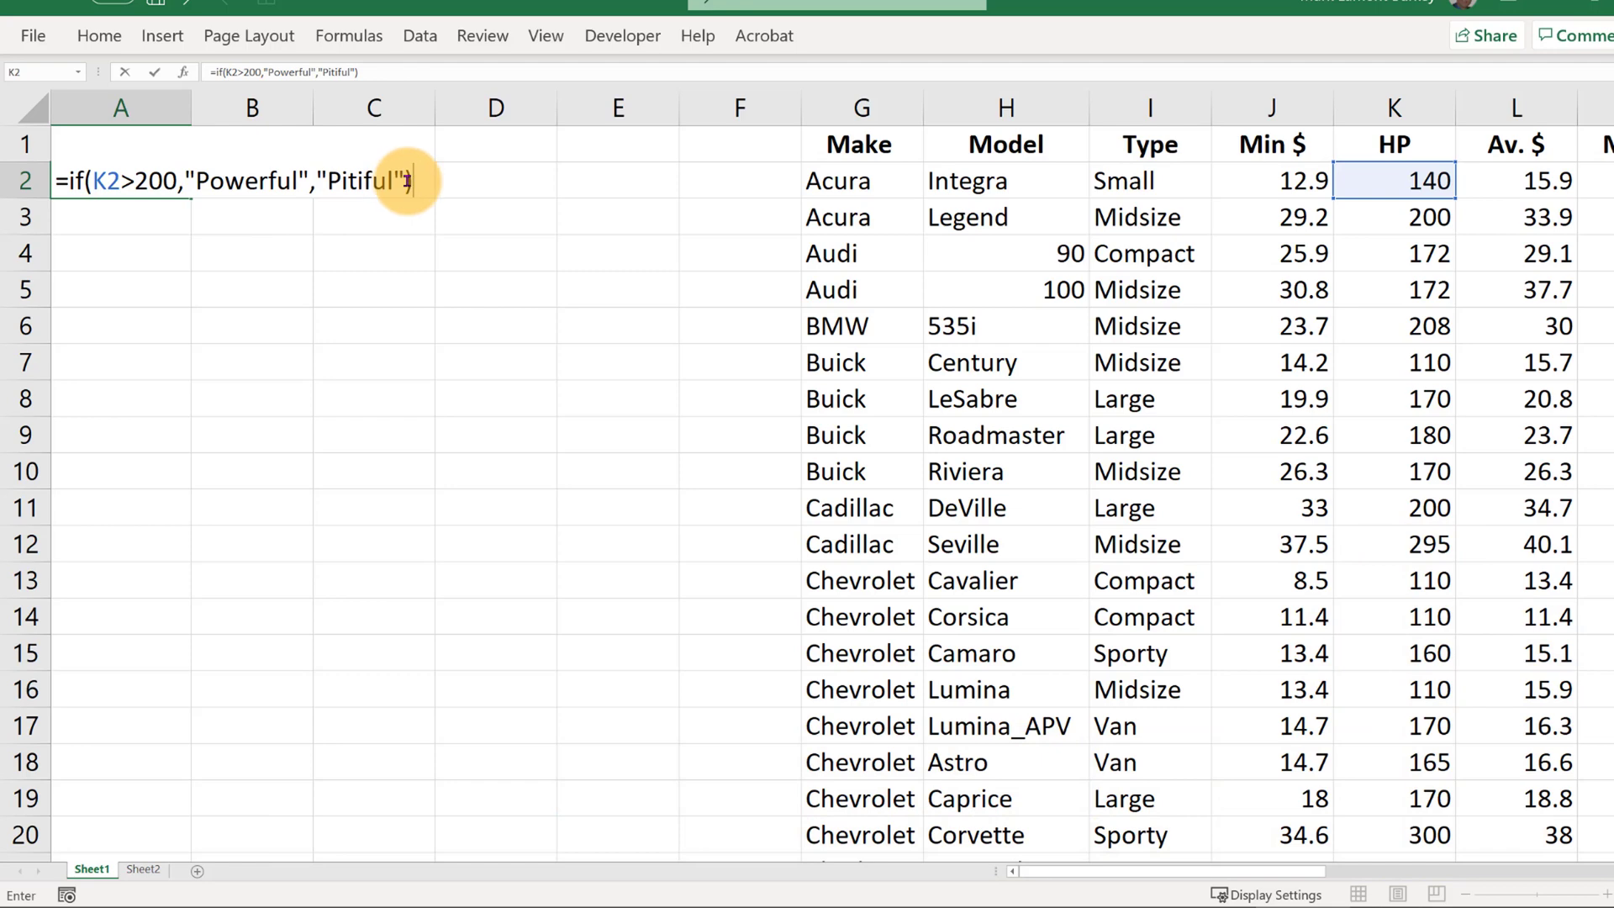
key("Return")
- Fill the A2 formula down column A for all the cars, and check the results in A6 and A12
left_click(92, 190)
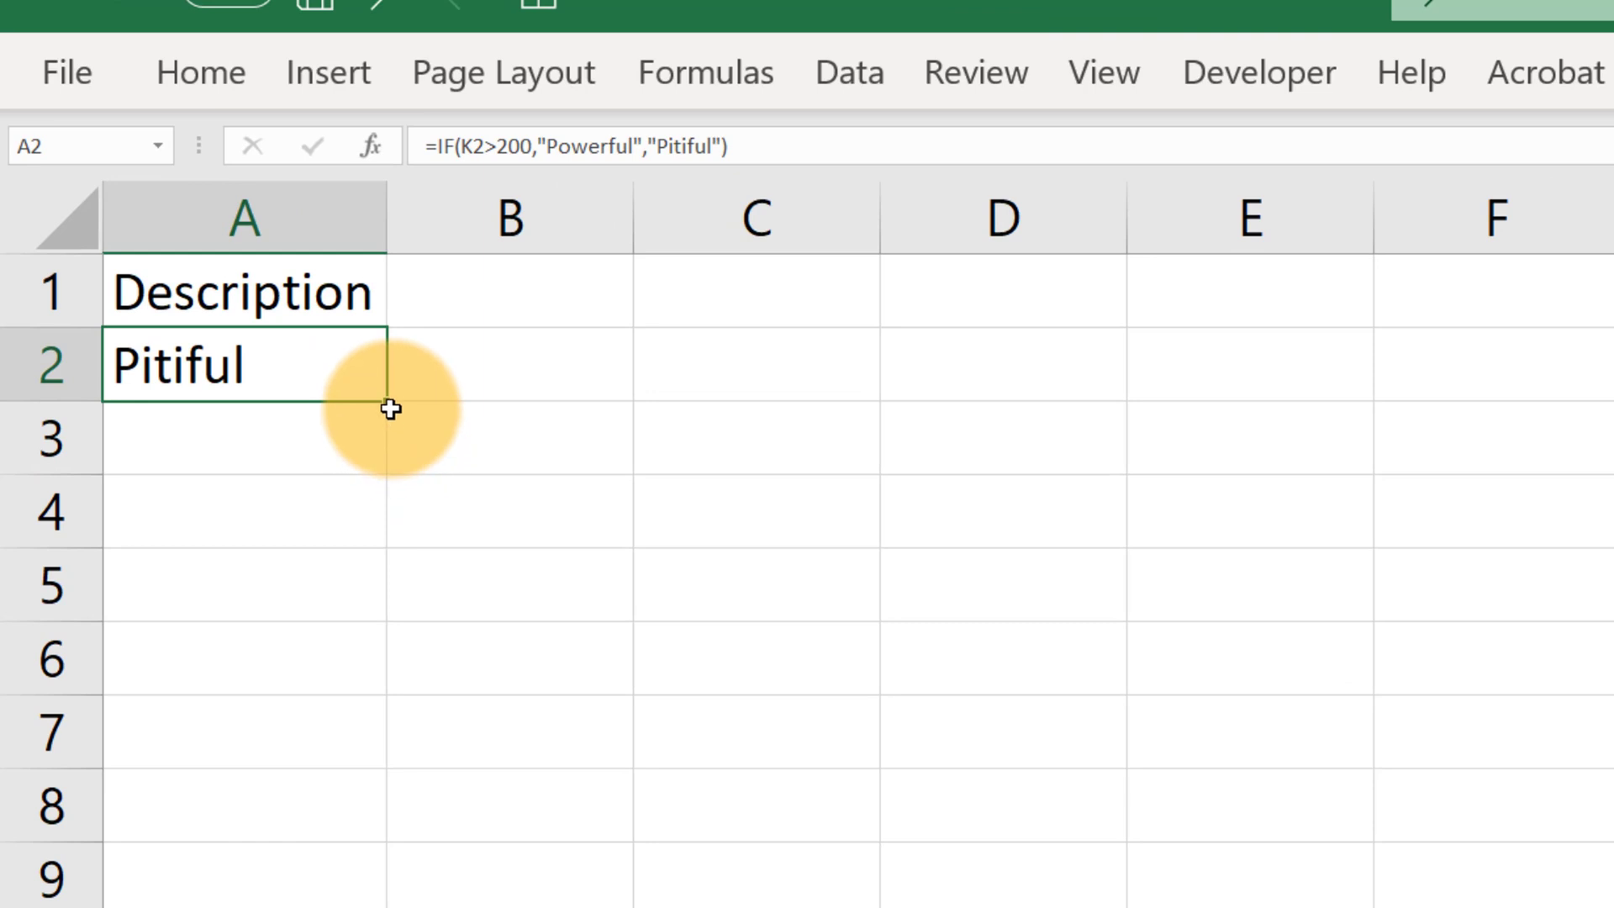
left_click_drag(387, 402, 358, 907)
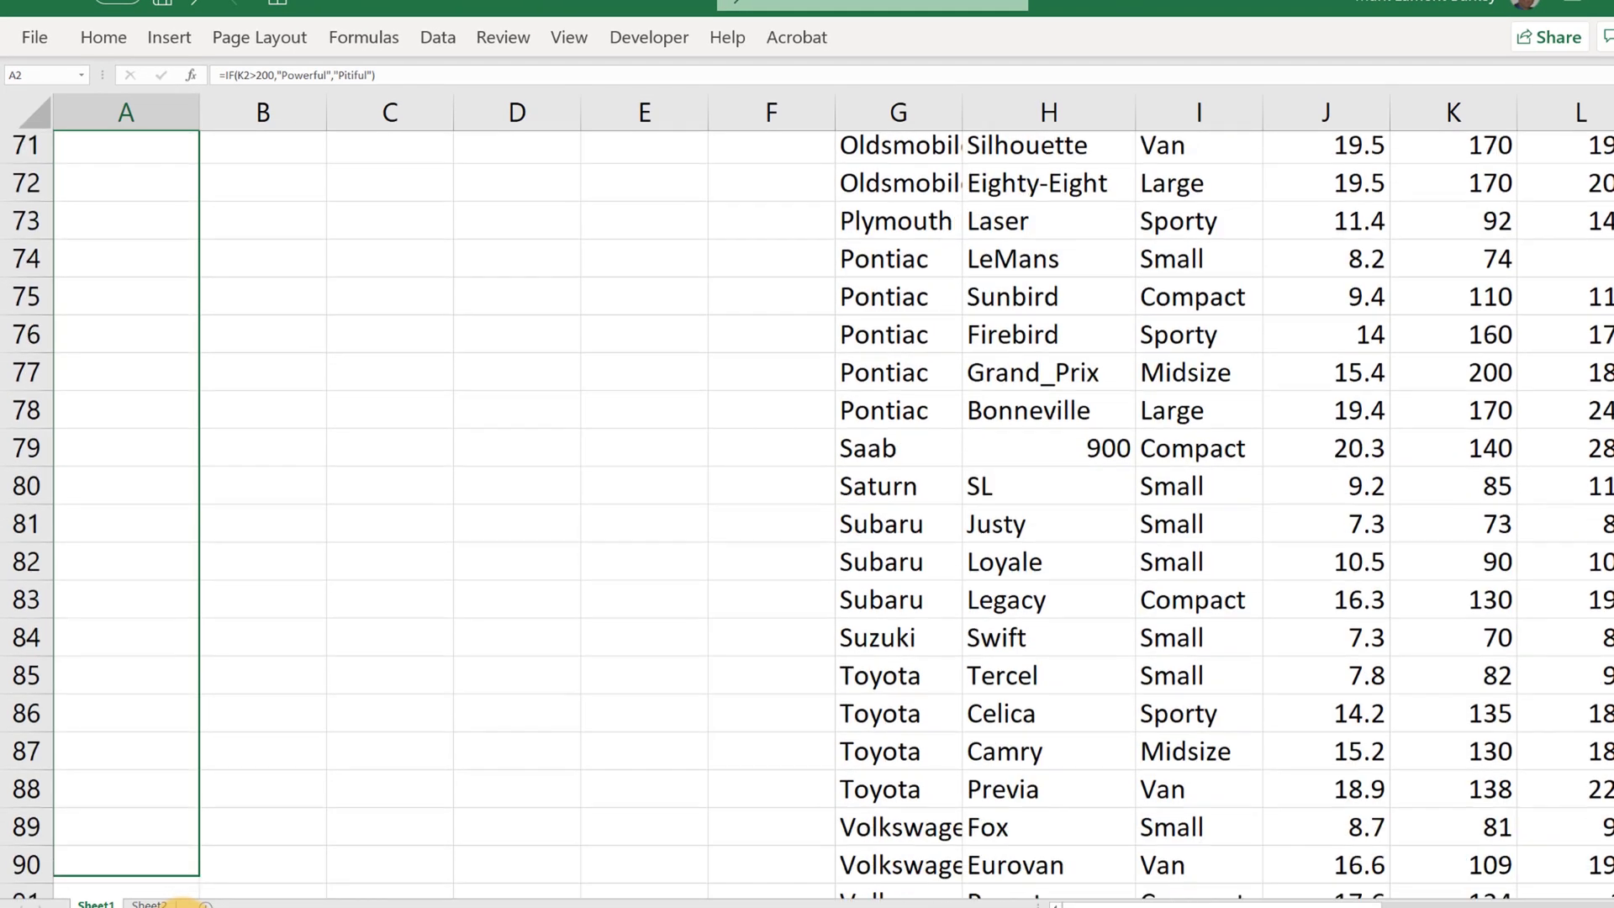
left_click_drag(181, 904, 162, 850)
scroll(132, 559, "up", 10)
scroll(133, 558, "up", 15)
left_click(109, 337)
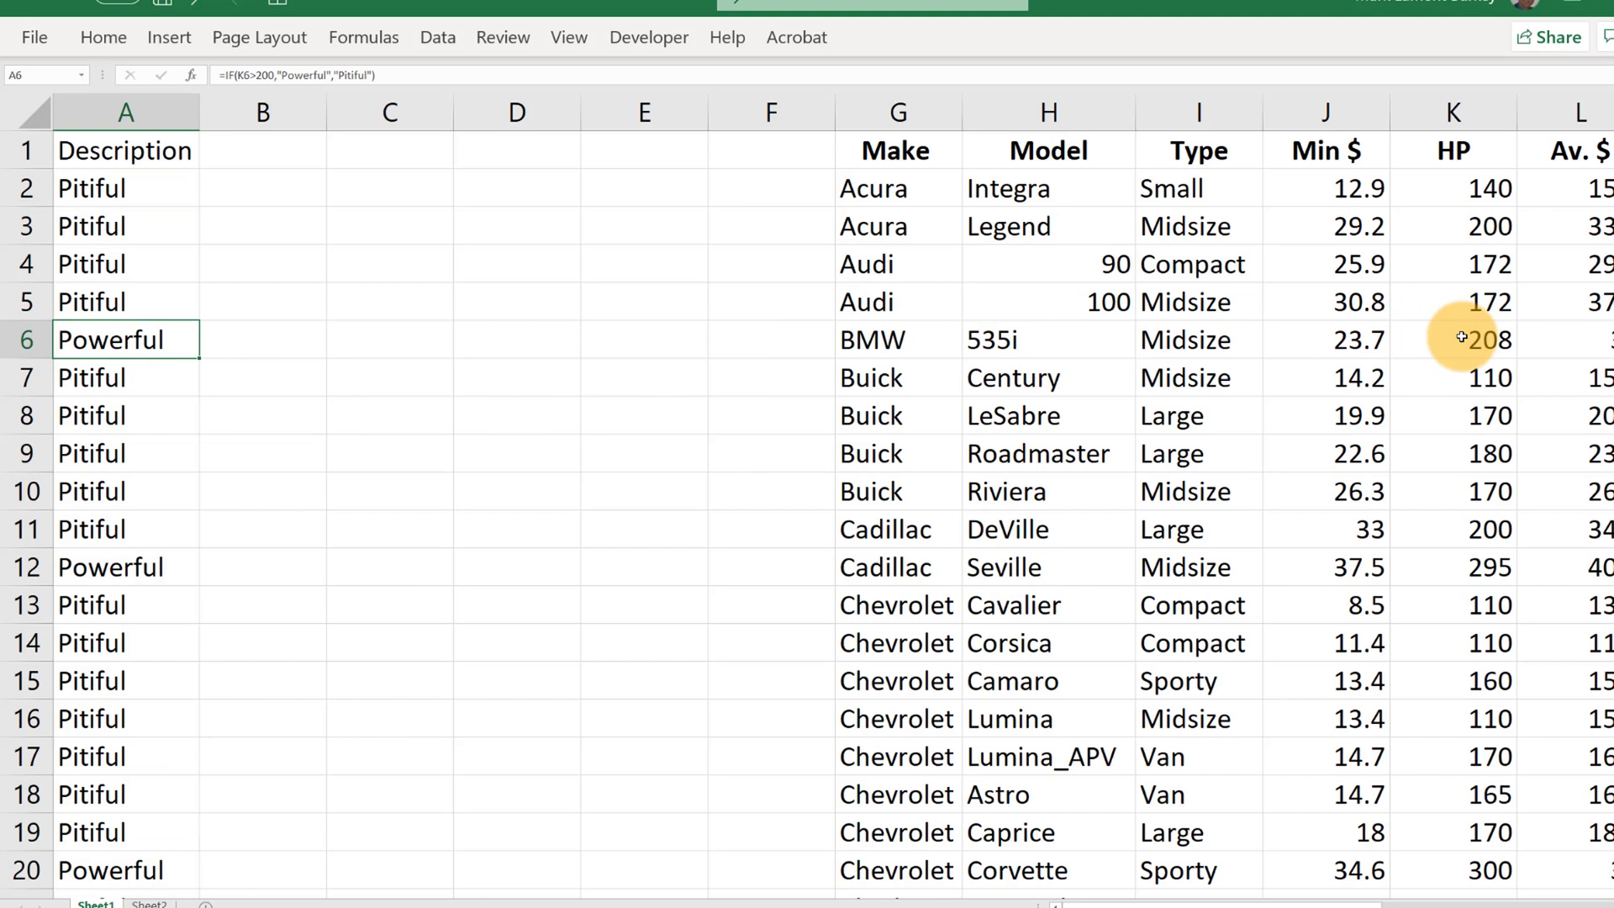
left_click(99, 570)
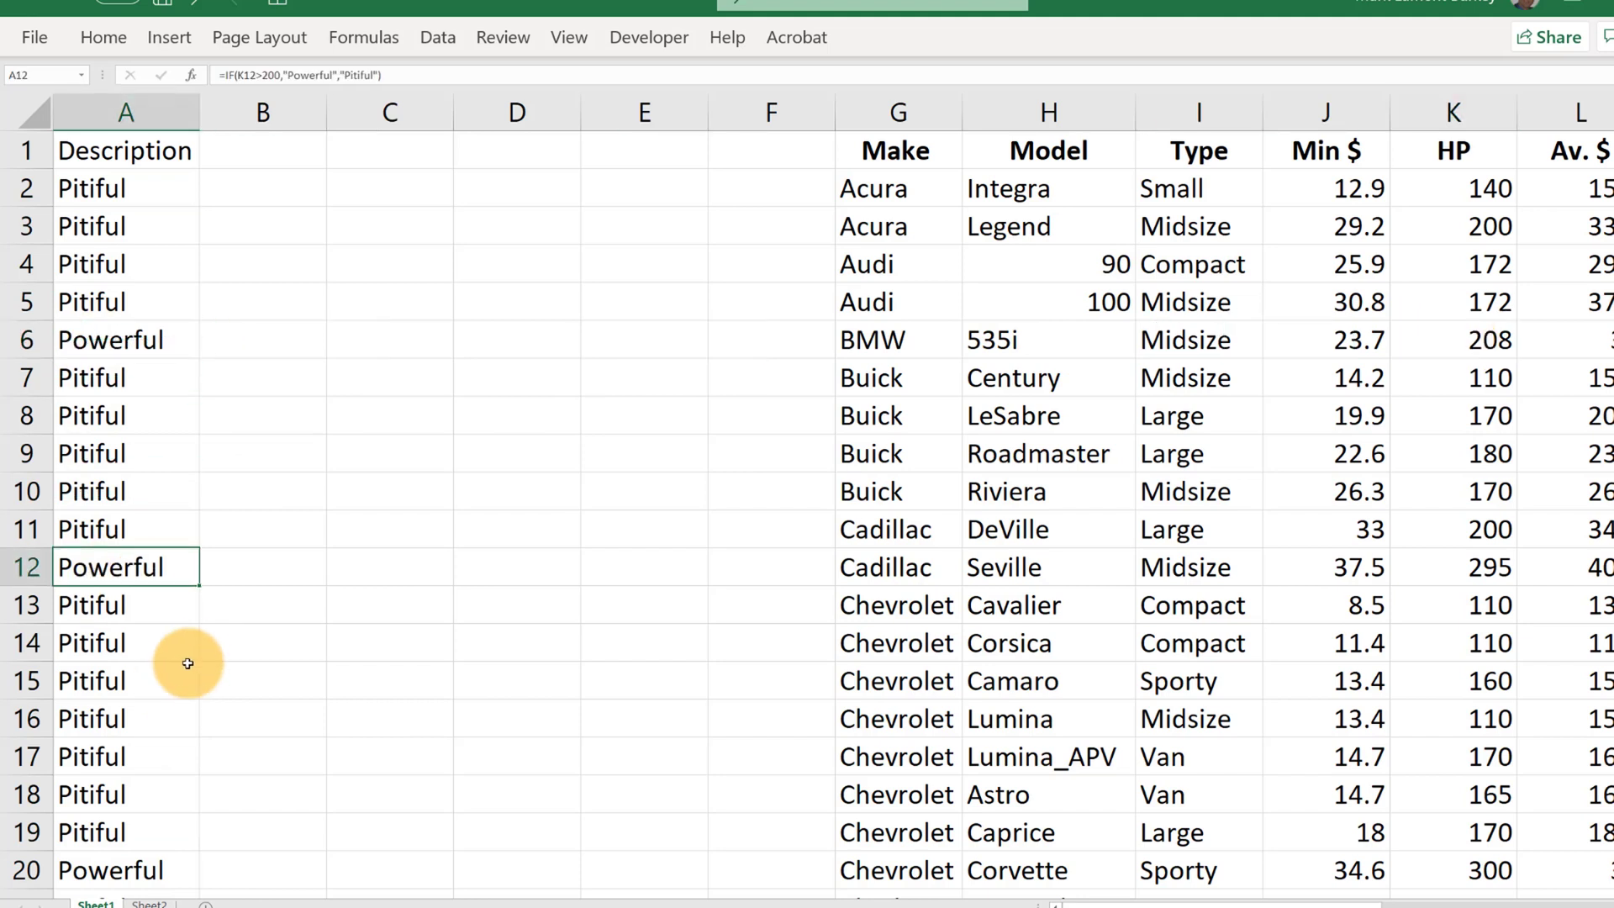
- Adjust the widths of column A and the empty columns C to F, and enter the heading Park? in B1
double_click(198, 112)
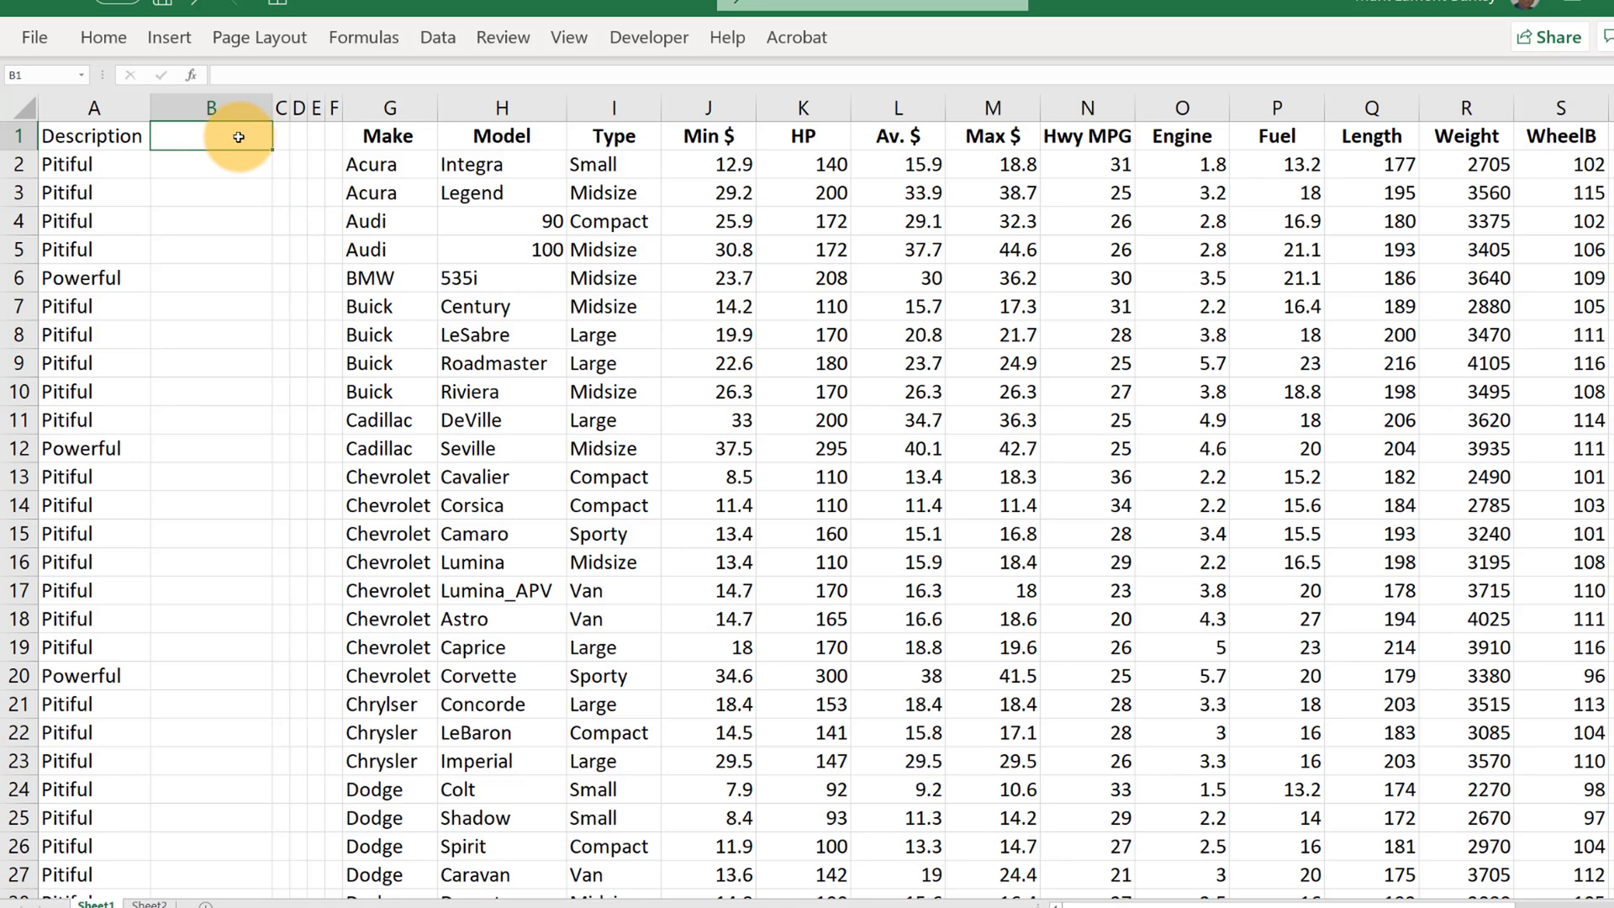
type("Park?")
key("Return")
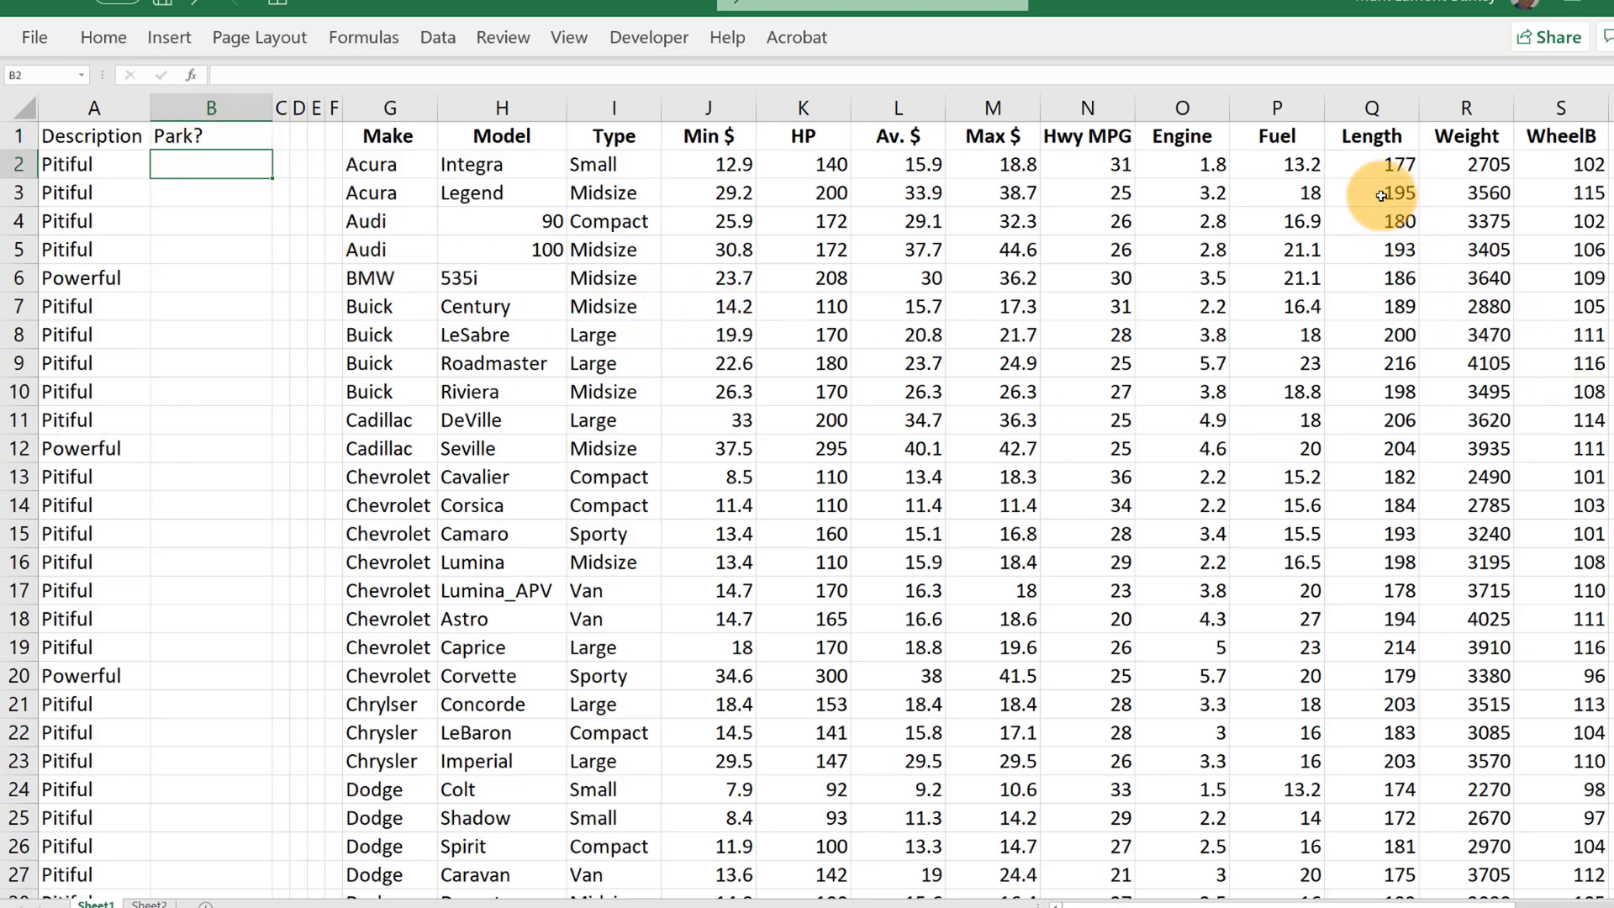
left_click(1373, 163)
left_click(1377, 108)
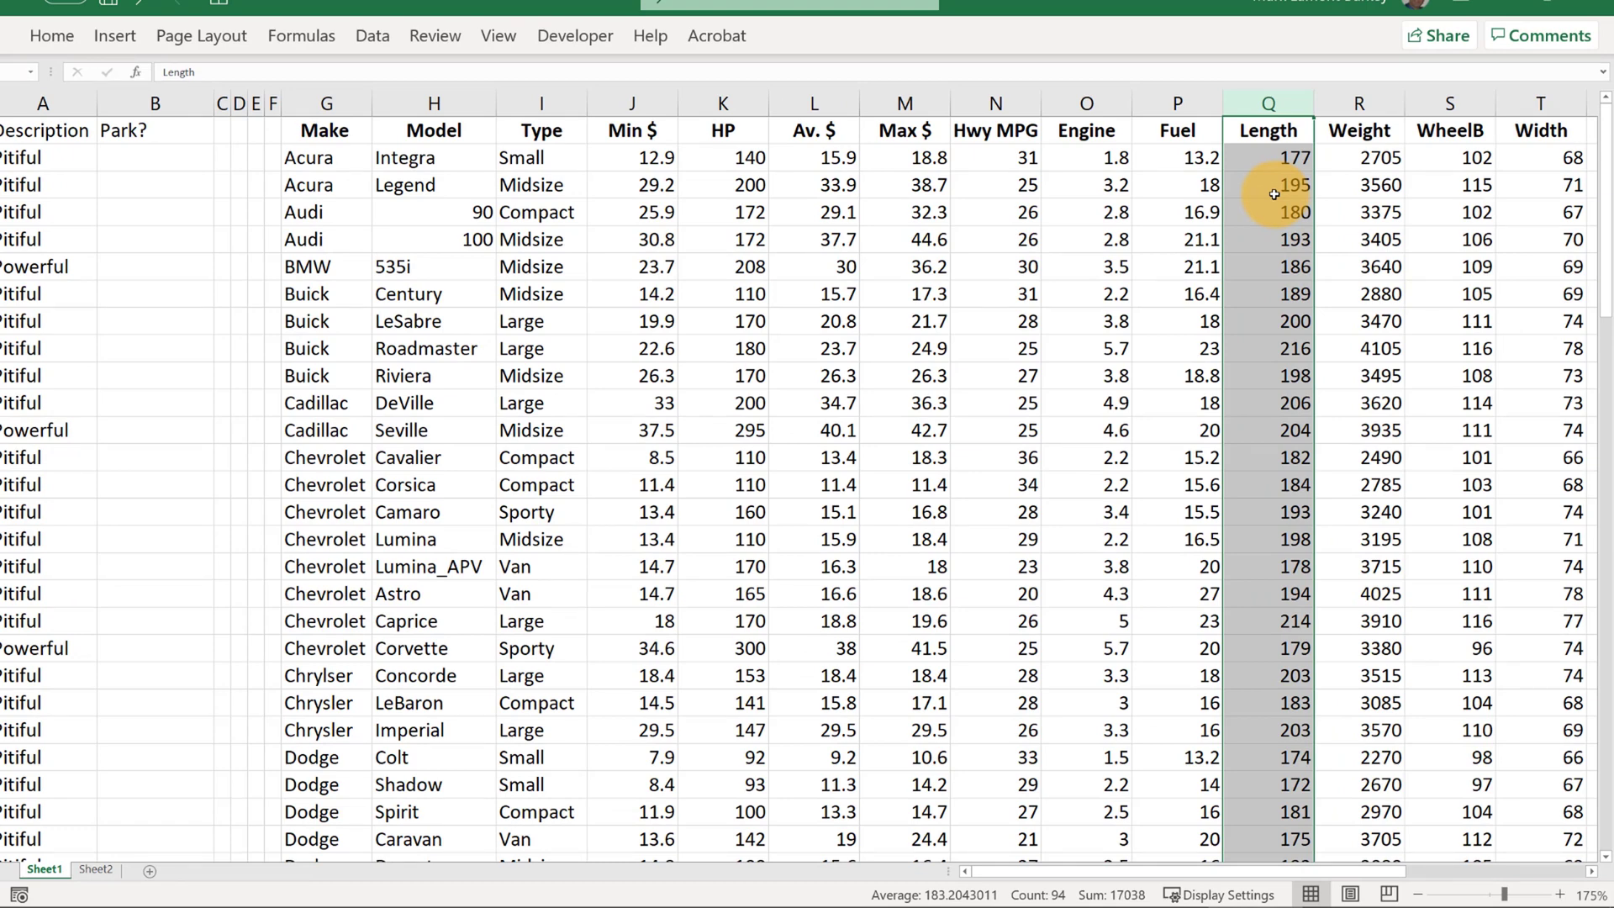
left_click(1541, 104)
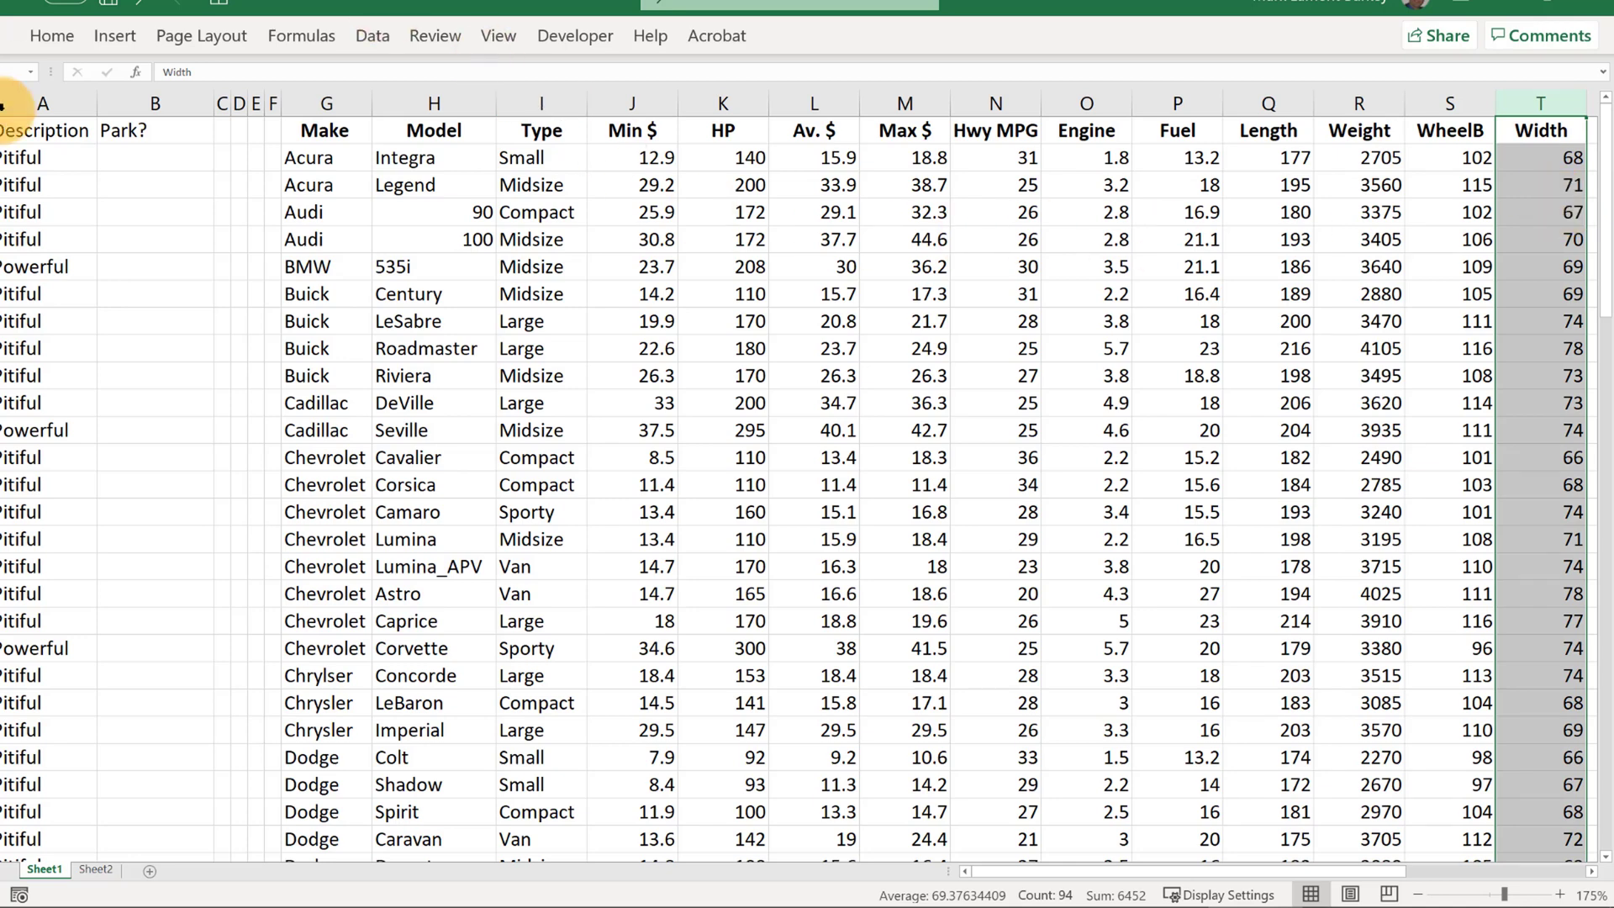
- Start an IF formula in B2 with an AND test whose first condition is length Q2 greater than 200
left_click(149, 159)
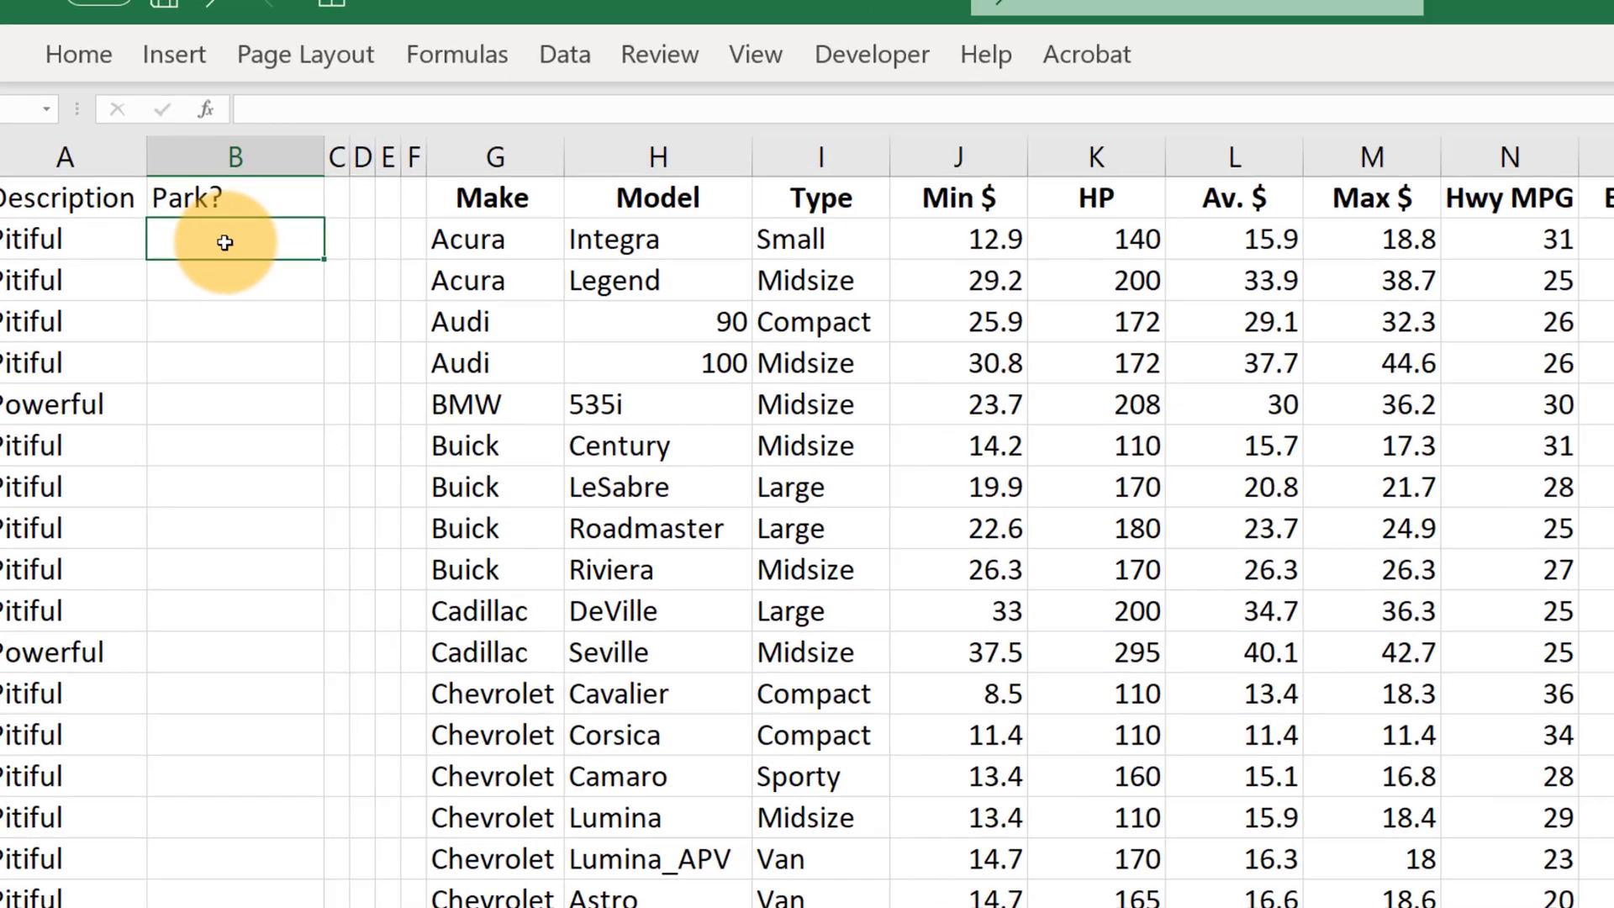
type("=if(")
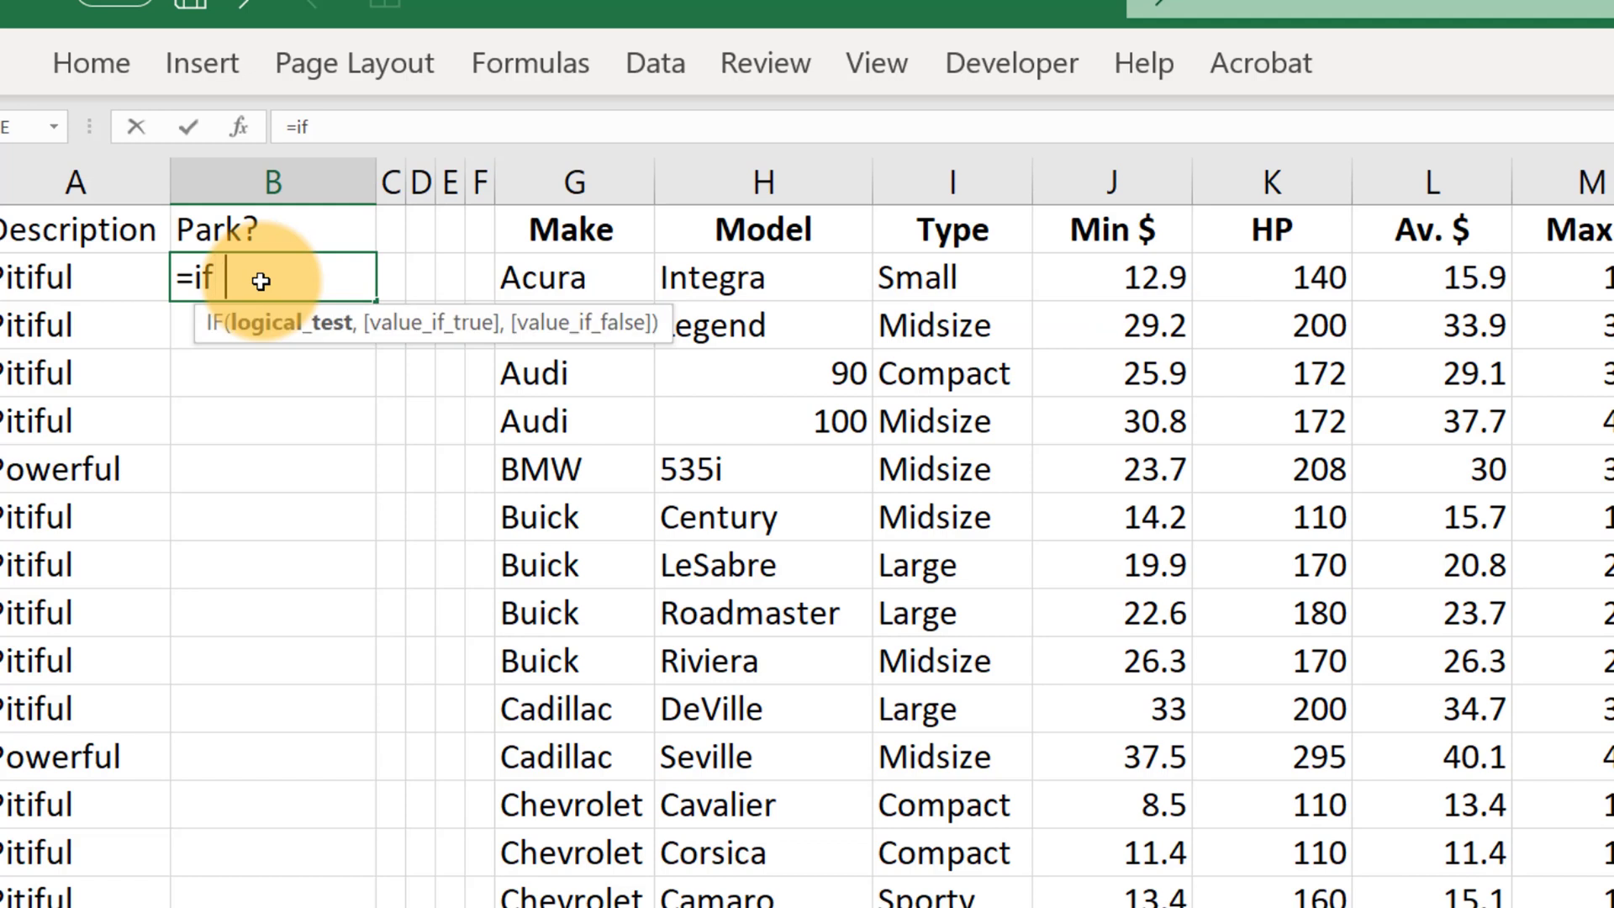
type("AND(")
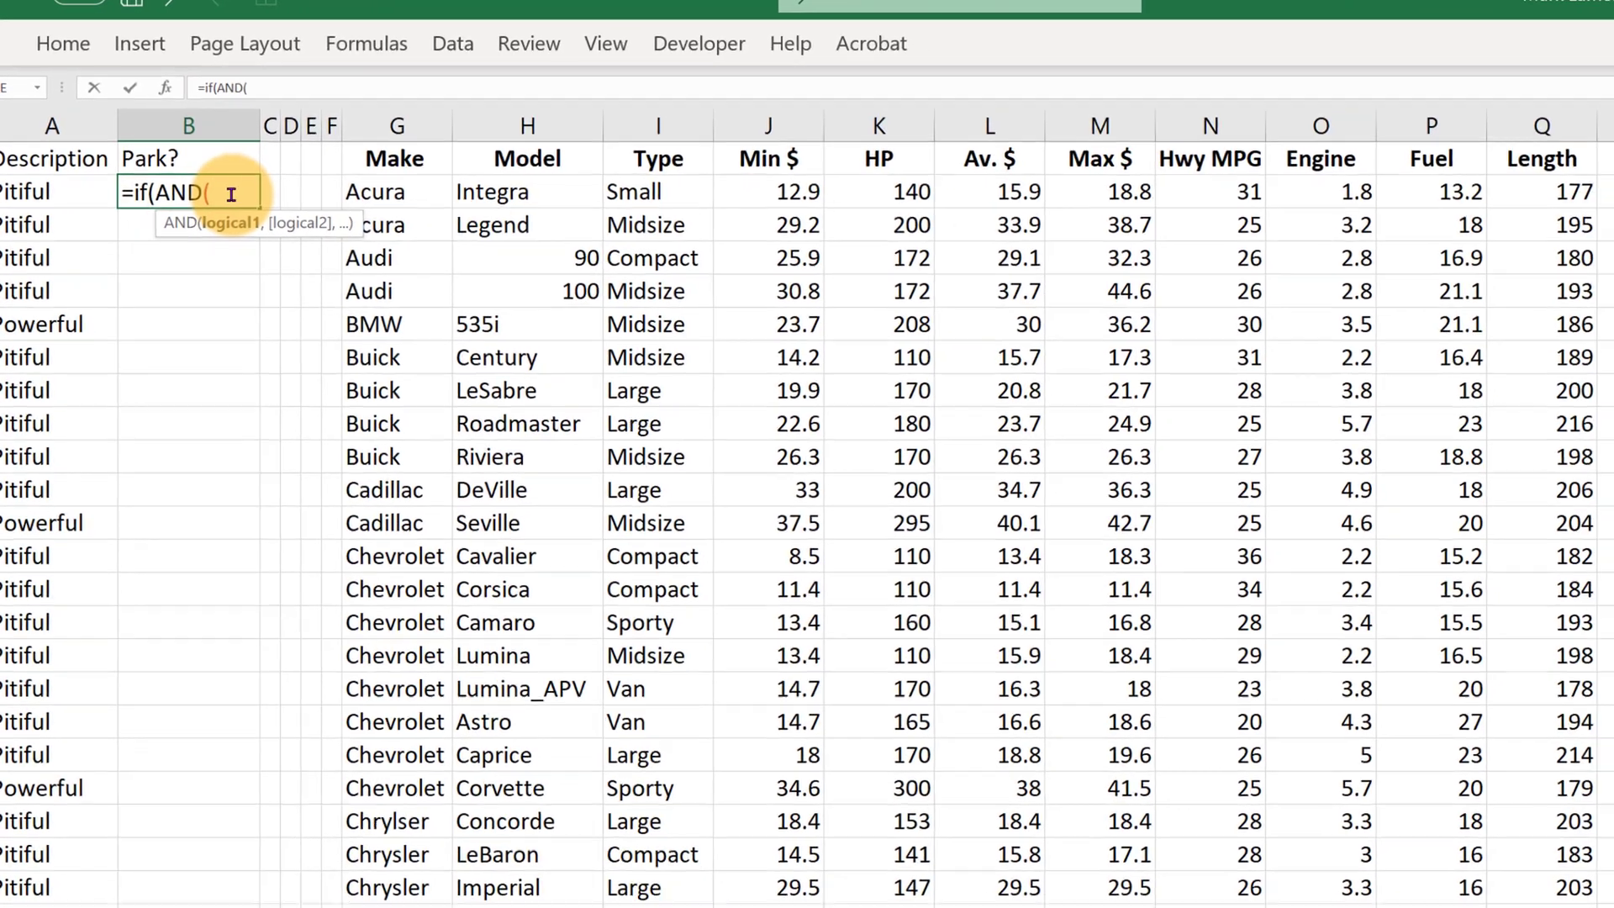
left_click(1549, 192)
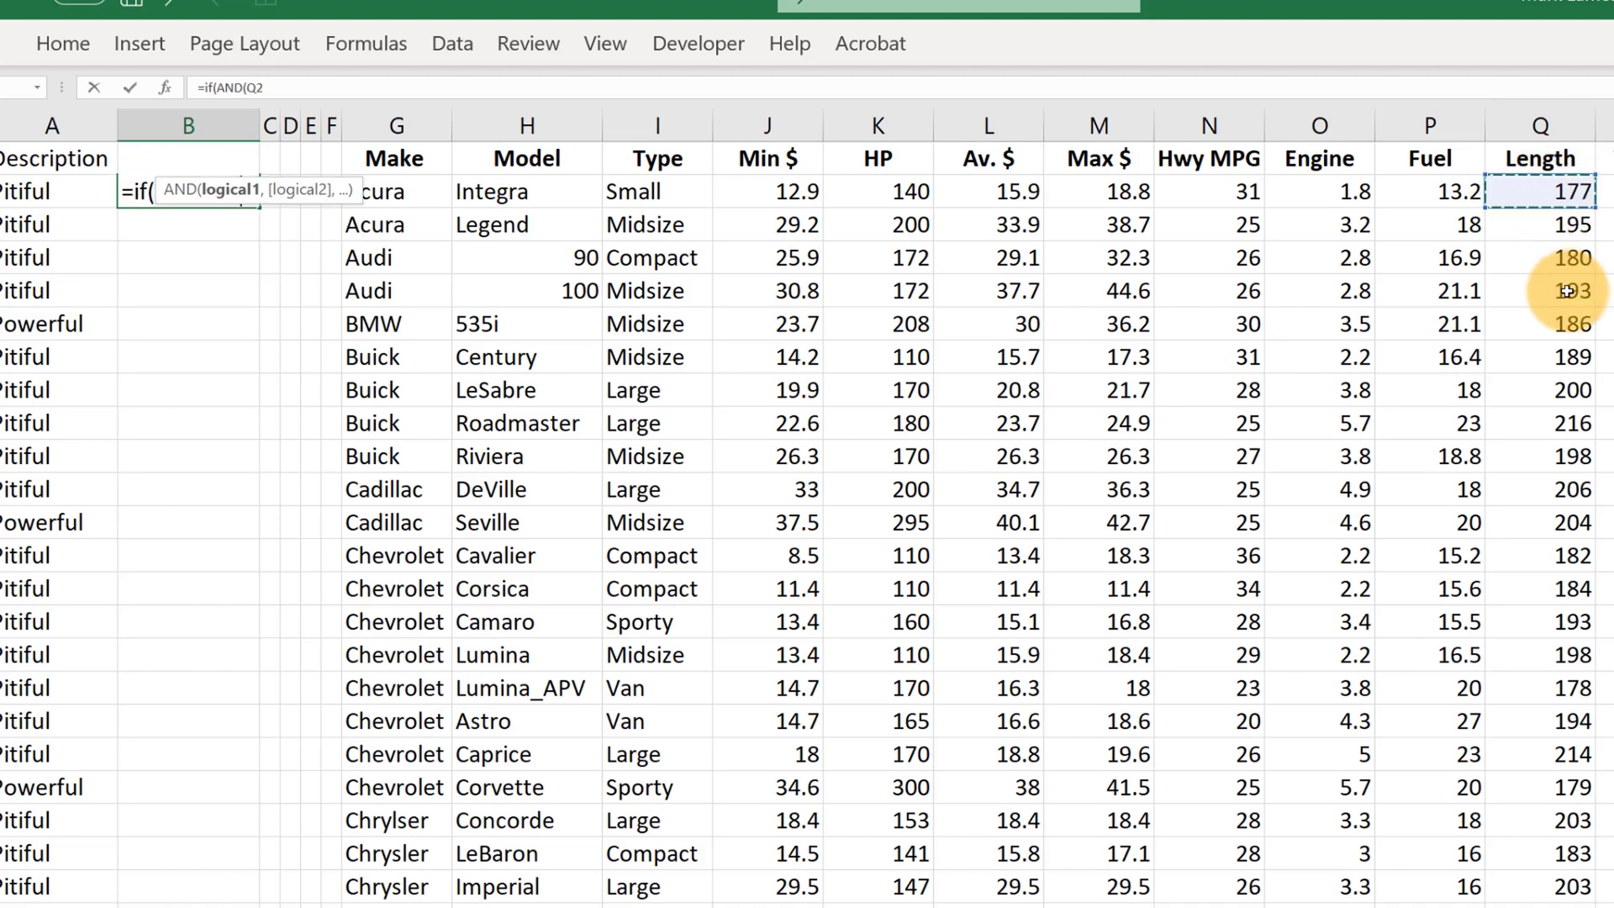
type(">200")
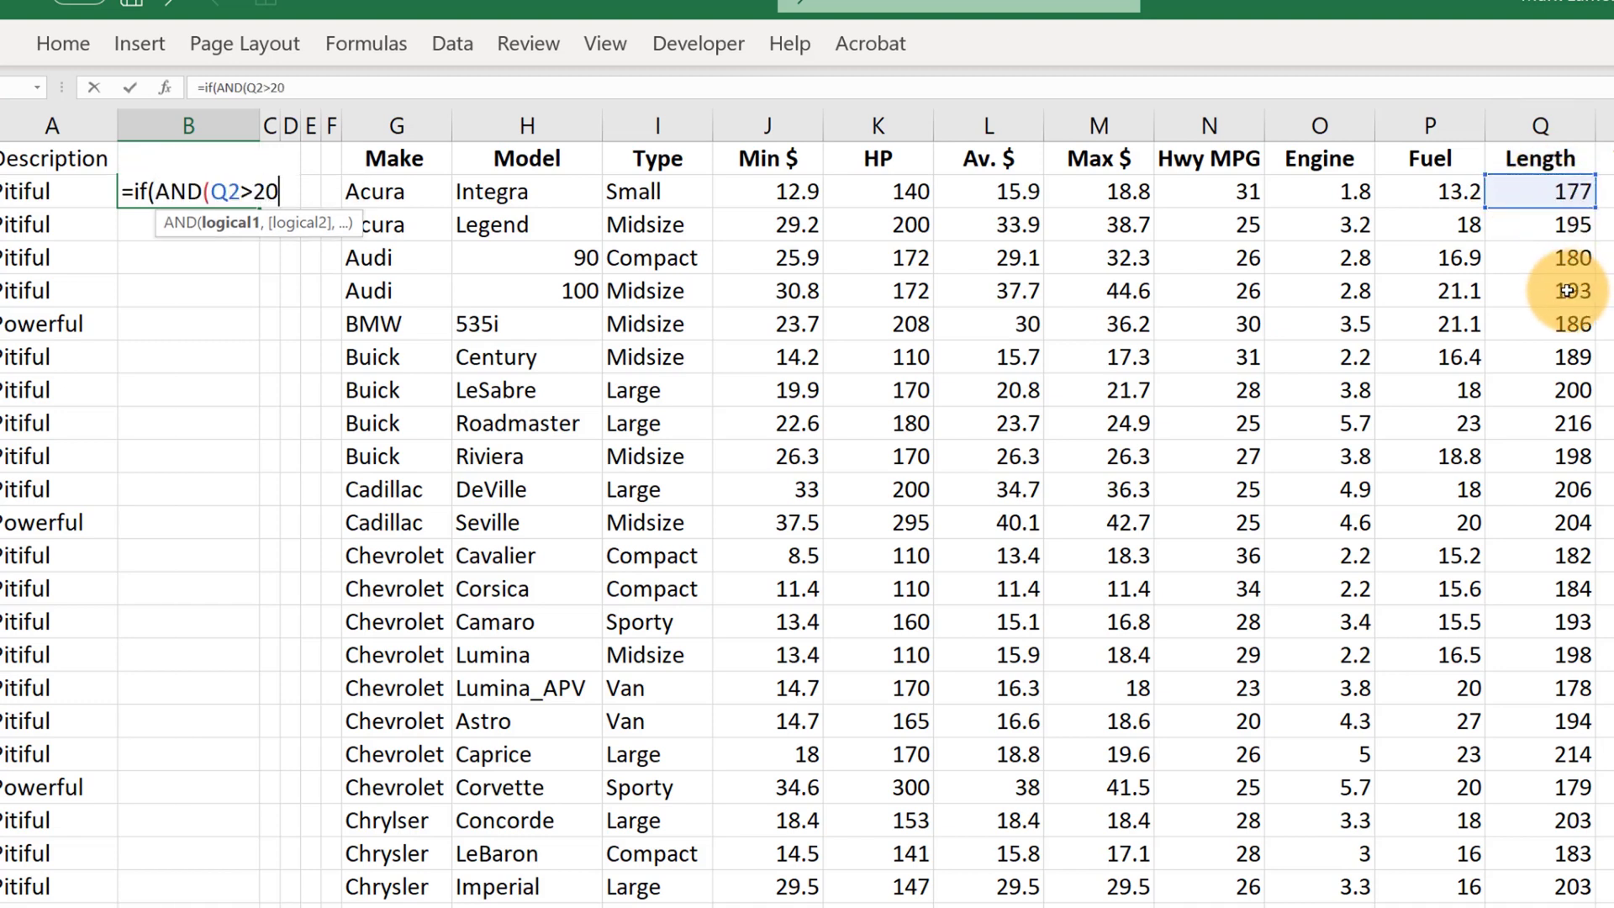
- Add width T2 greater than 70 as the second AND condition in B2, and close the logical test
type(",")
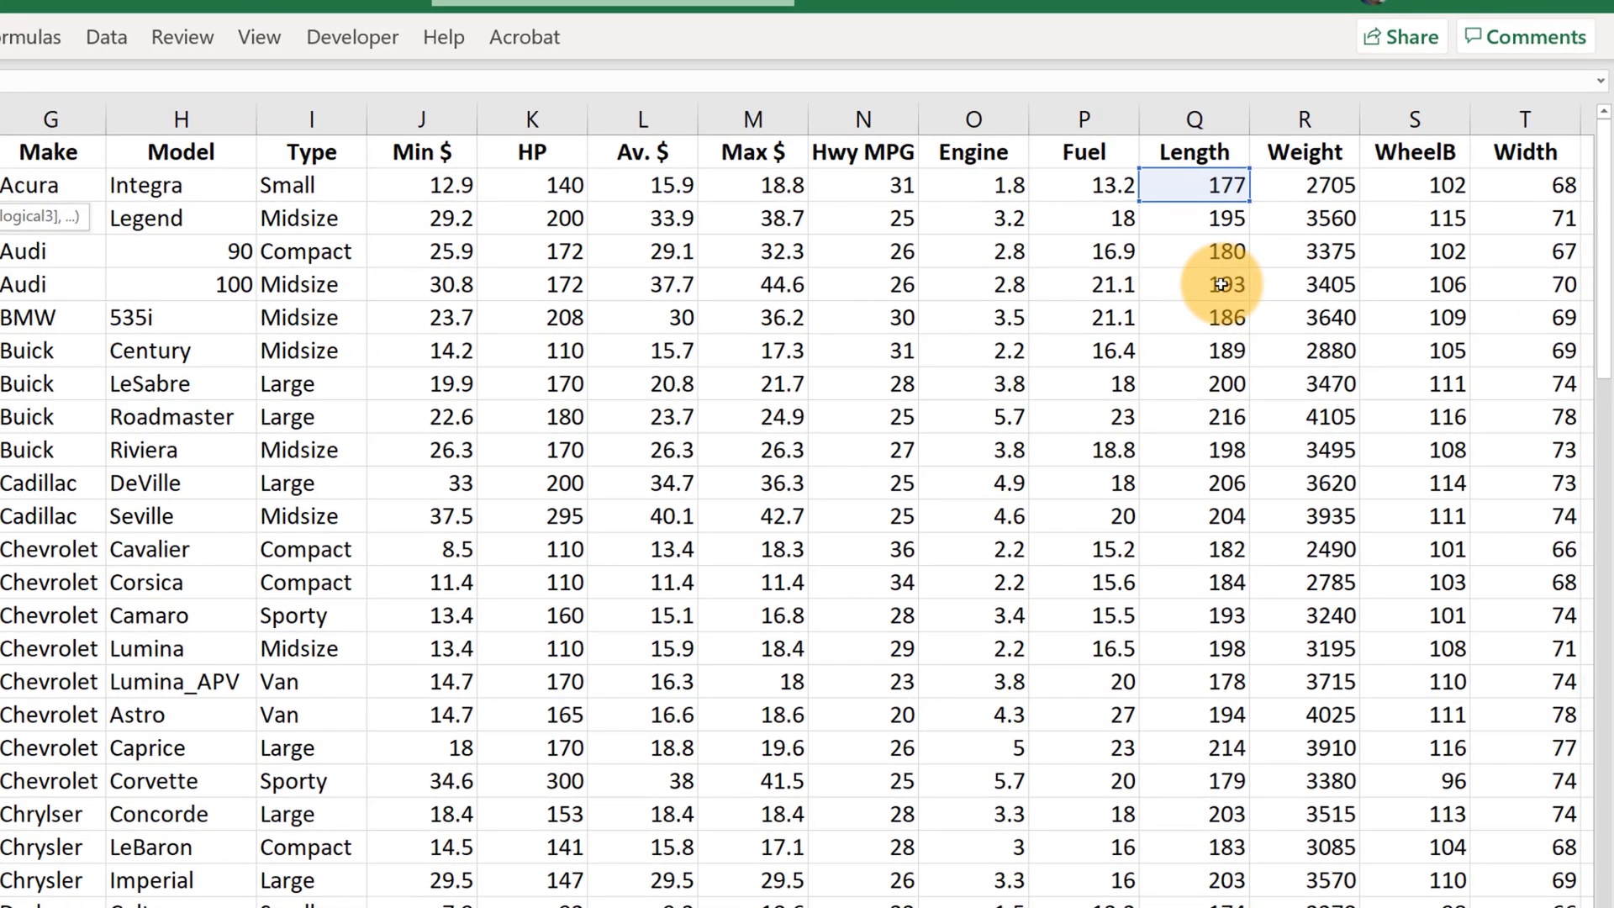
left_click(1553, 185)
type(">200,T2>70")
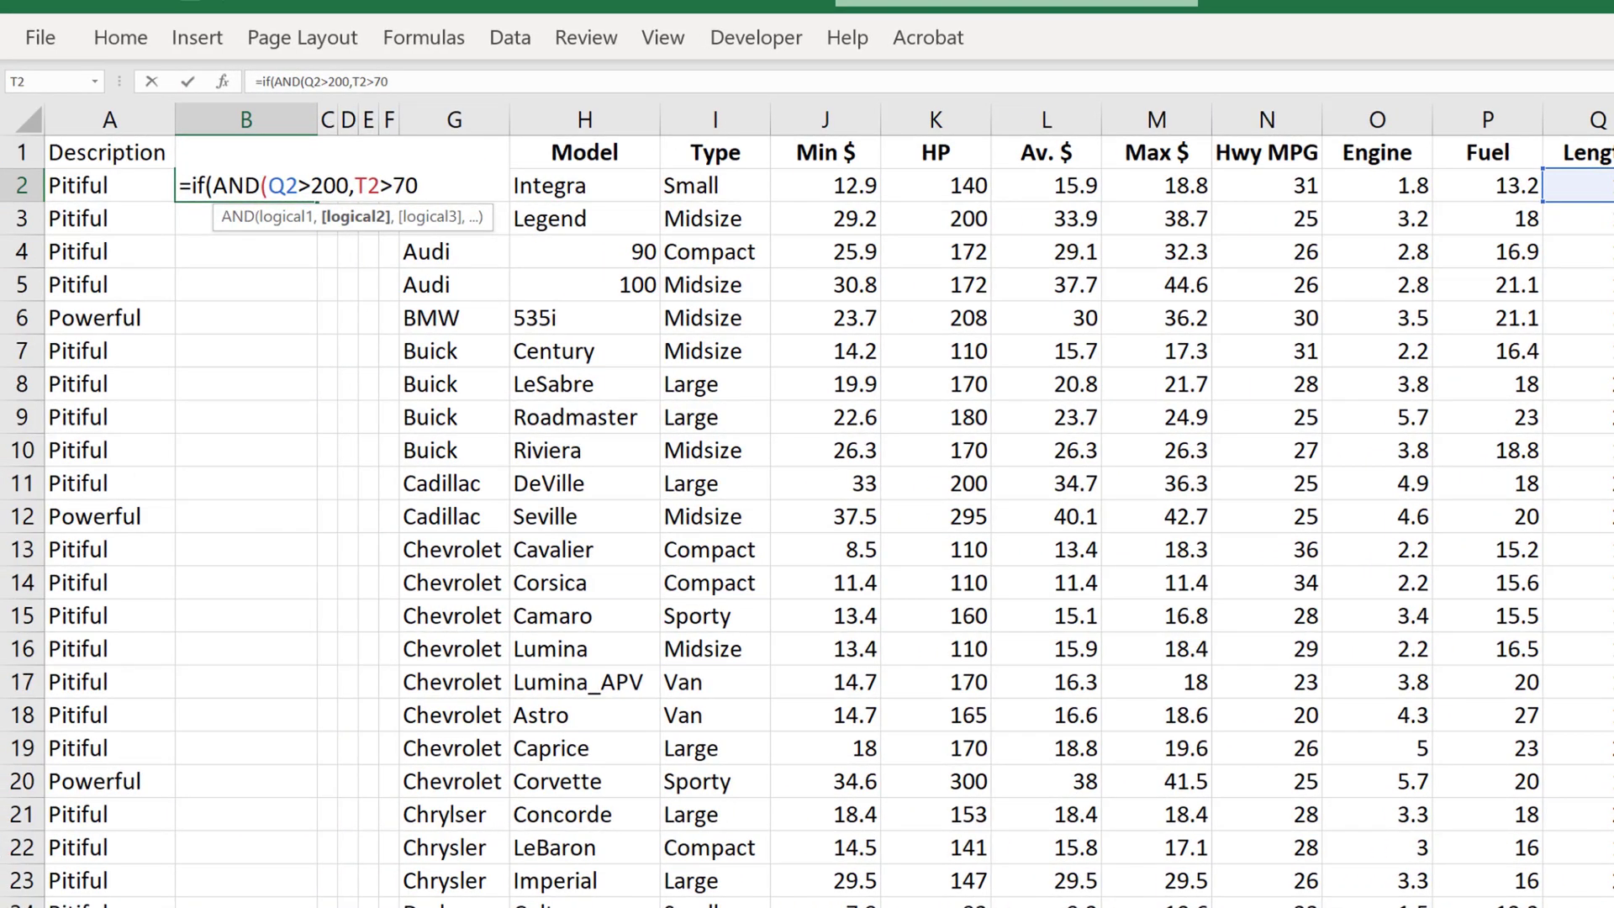
type(")")
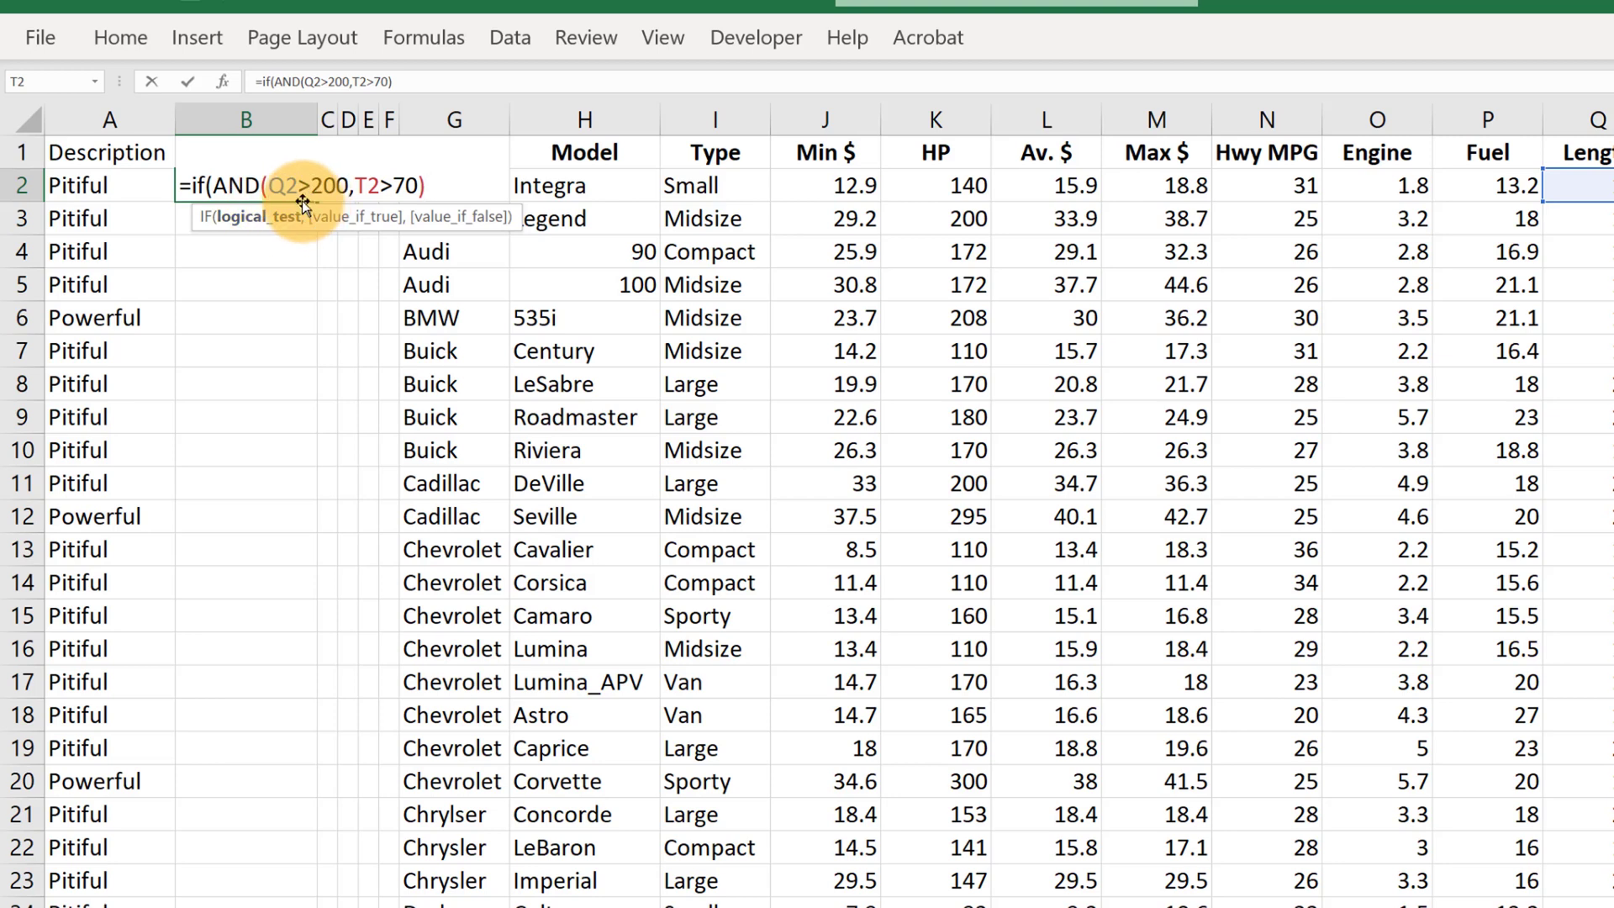
type(",")
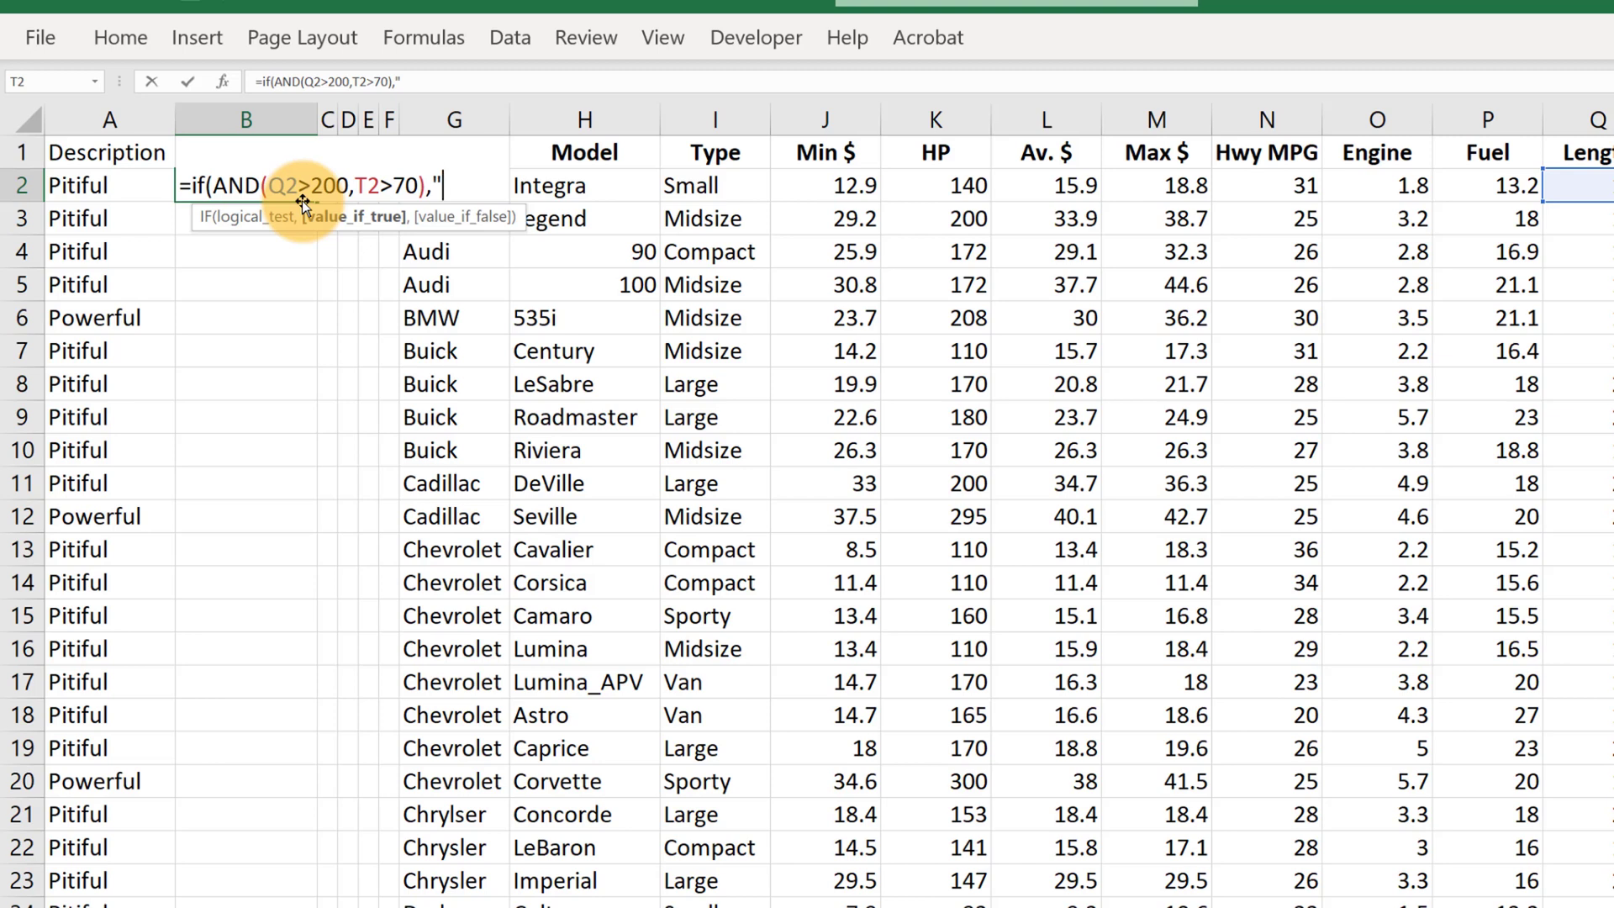
- Complete the B2 formula with "Hard to Park" as the true result and "OK" as the false result
type("\"Hard to Park\",\"OK")
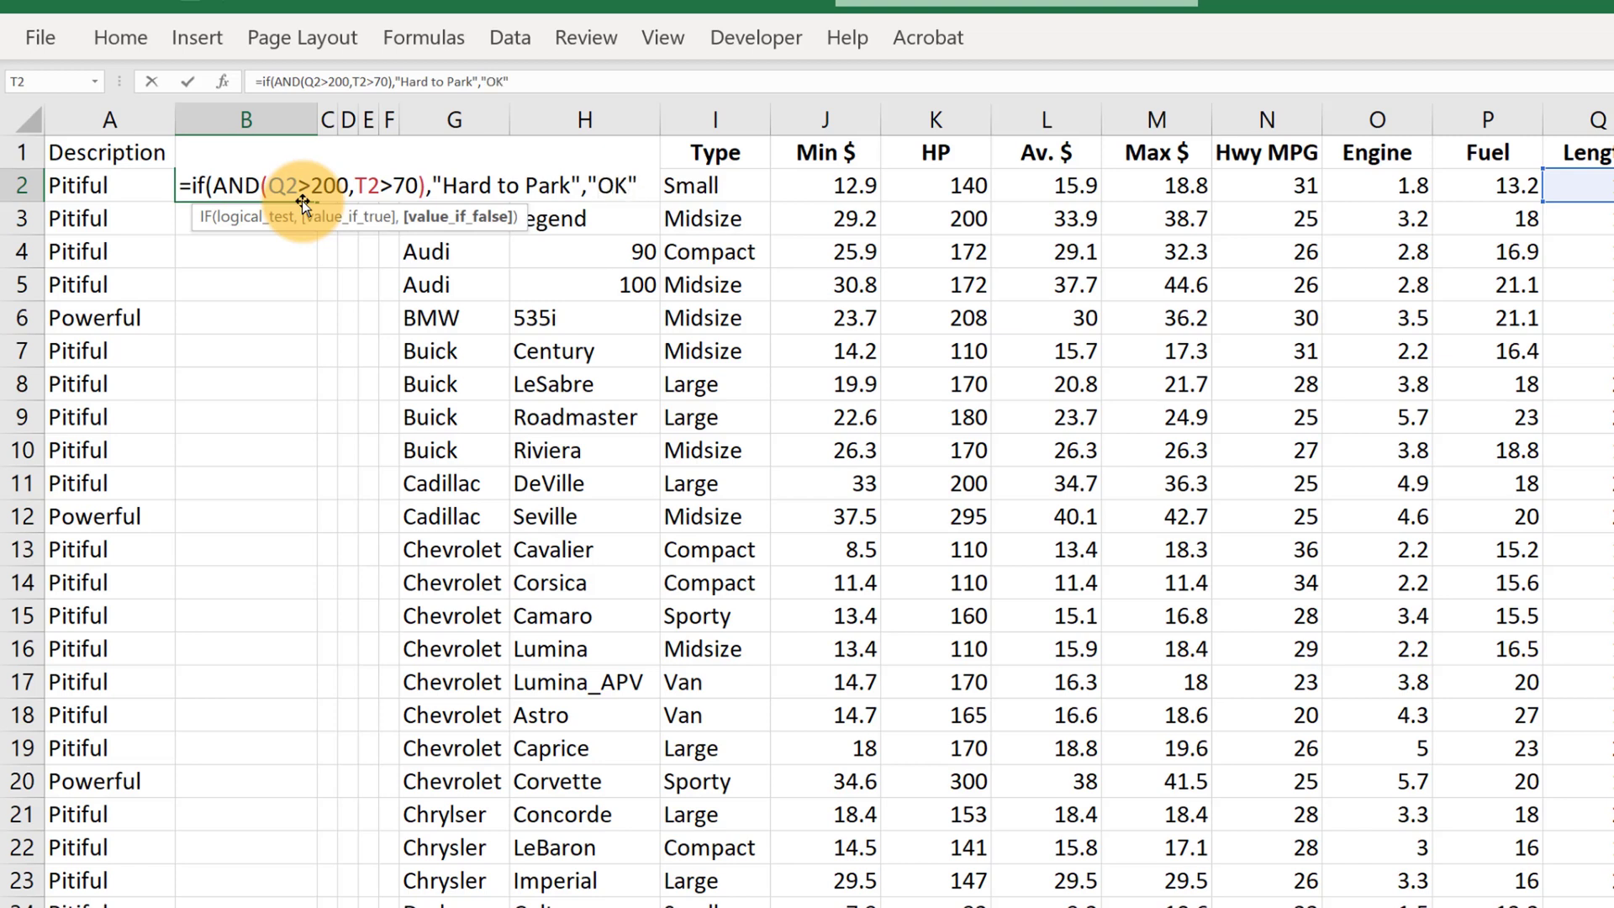
type(")")
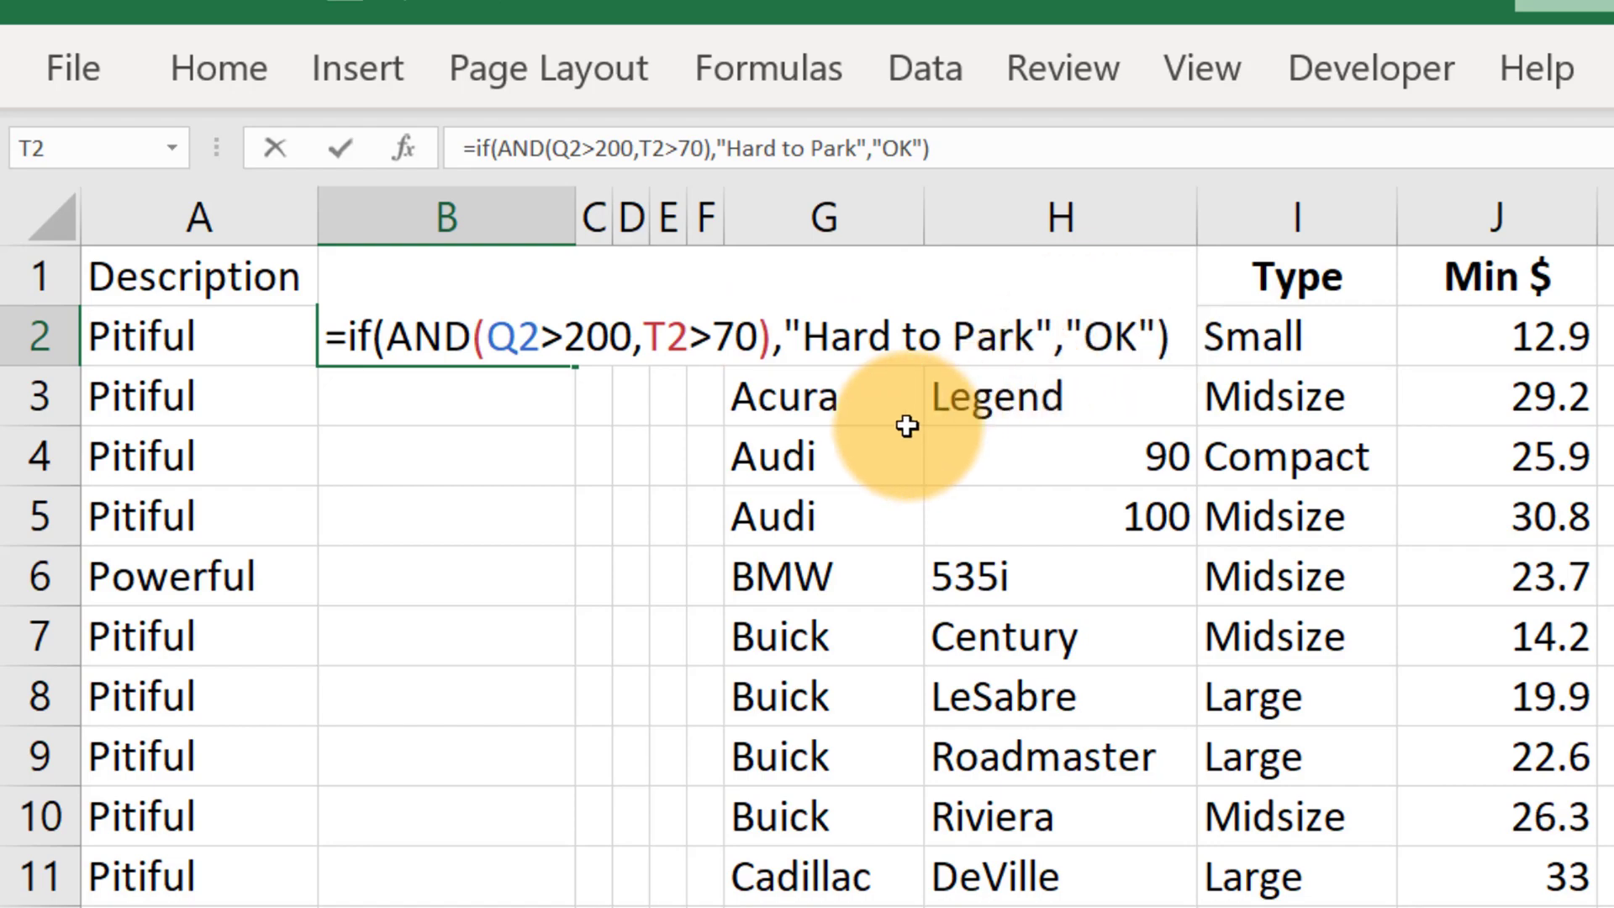
key("Return")
- Fill the B2 parking formula down column B for all the cars
left_click(467, 323)
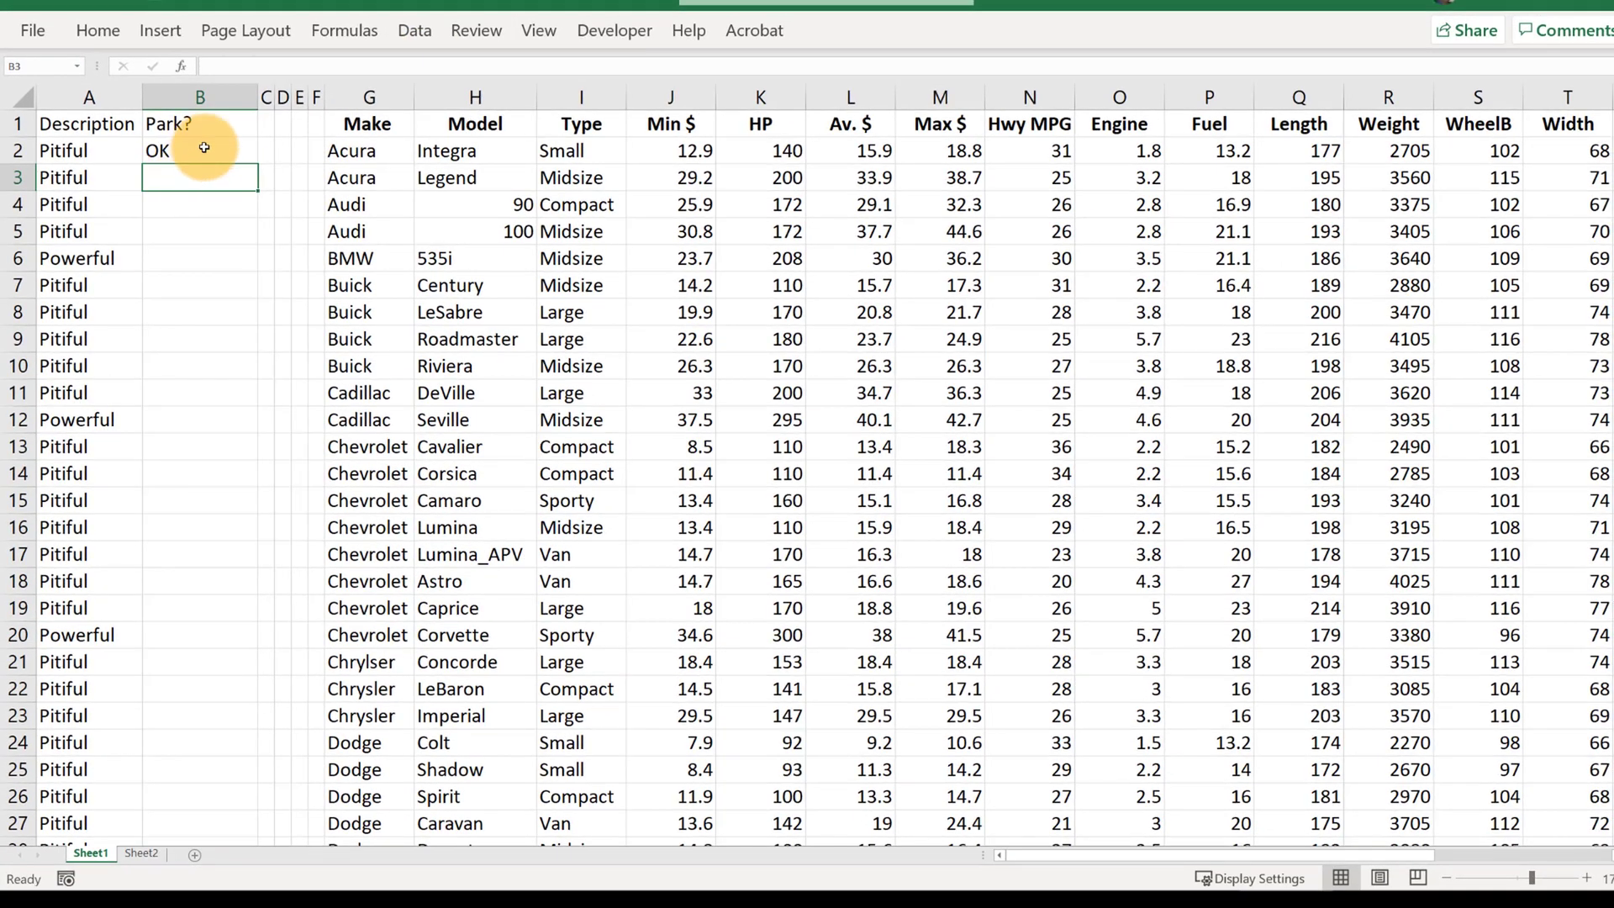
left_click_drag(258, 167, 235, 832)
scroll(226, 505, "up", 19)
scroll(225, 543, "up", 4)
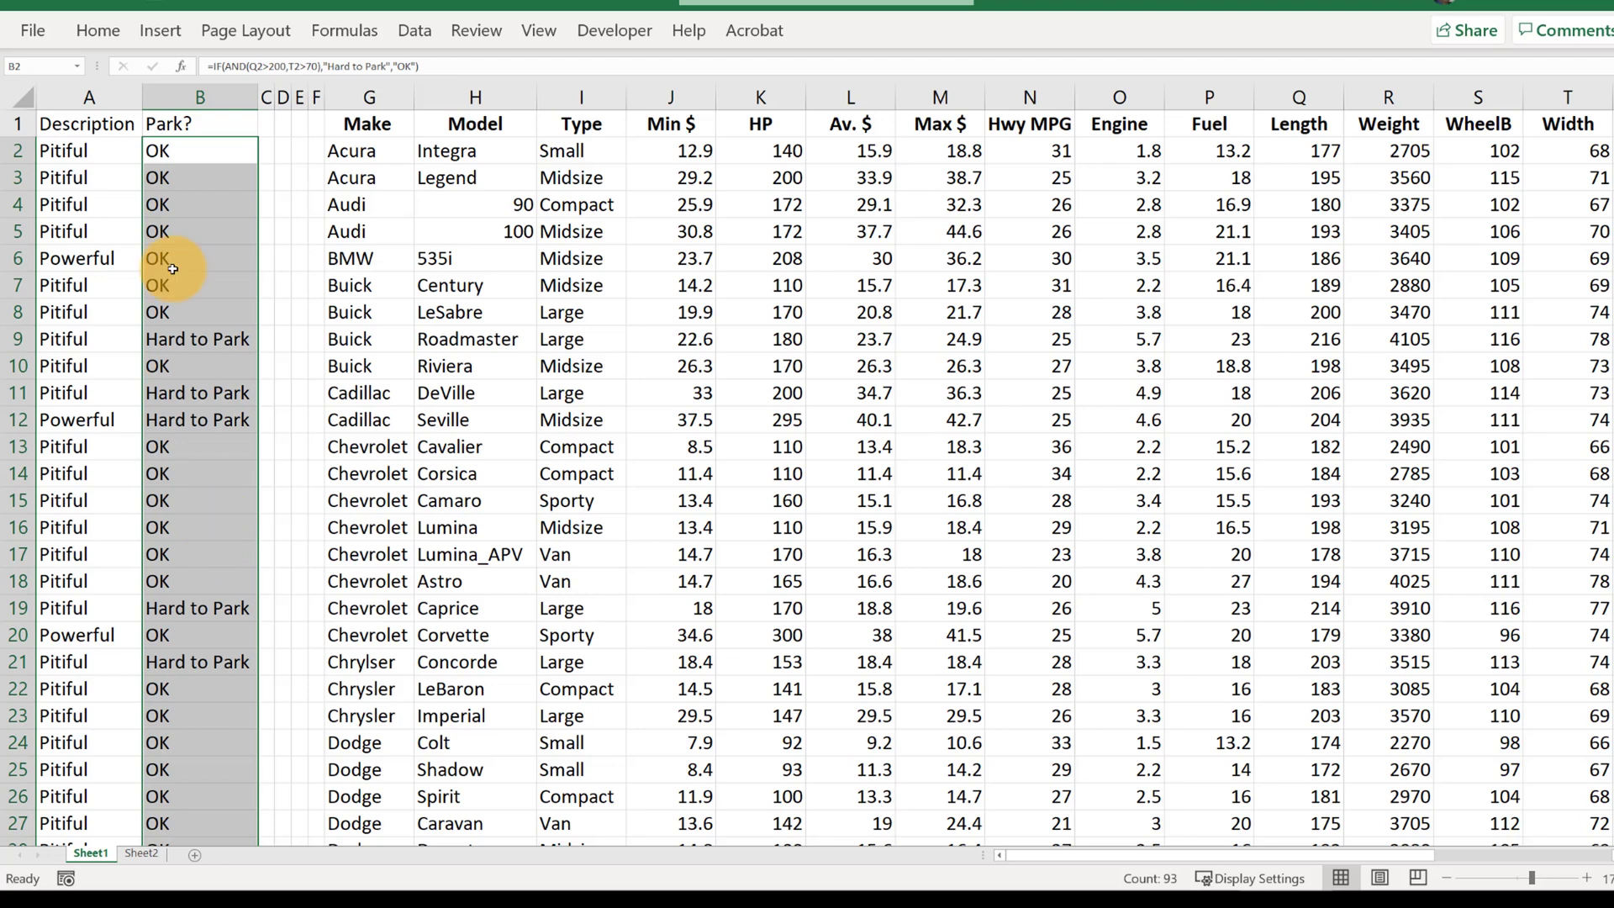
- Check the parking result in B9 against the car's length and width, and review the results in B11 and B12
left_click(216, 339)
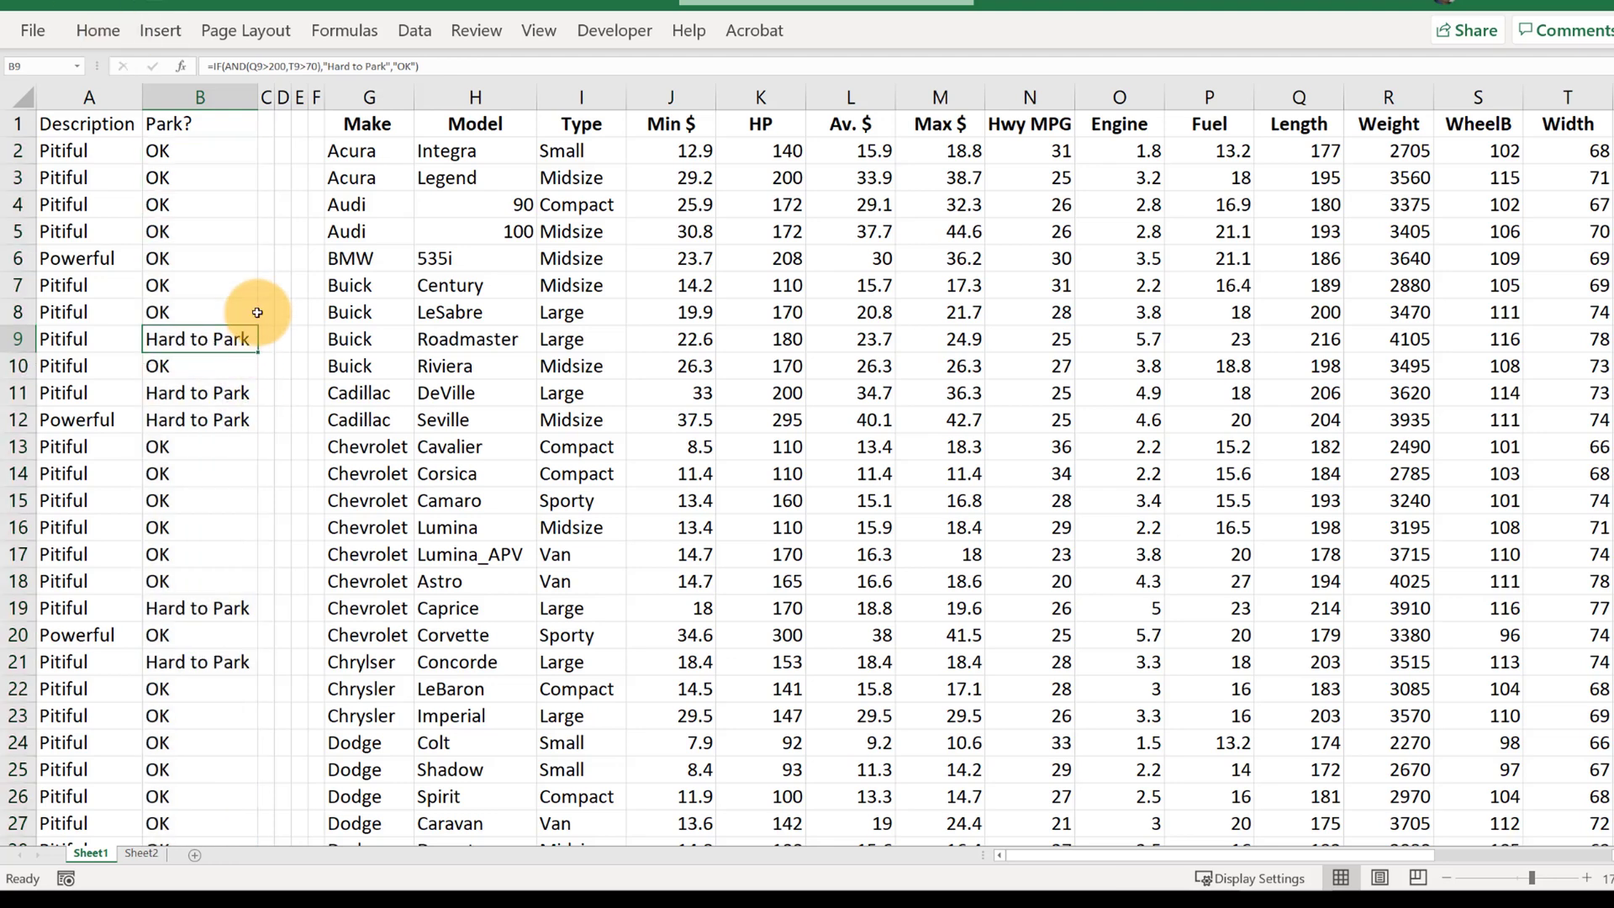
left_click(1326, 338)
key("Right")
key("Right")
key("Right")
left_click(1580, 336)
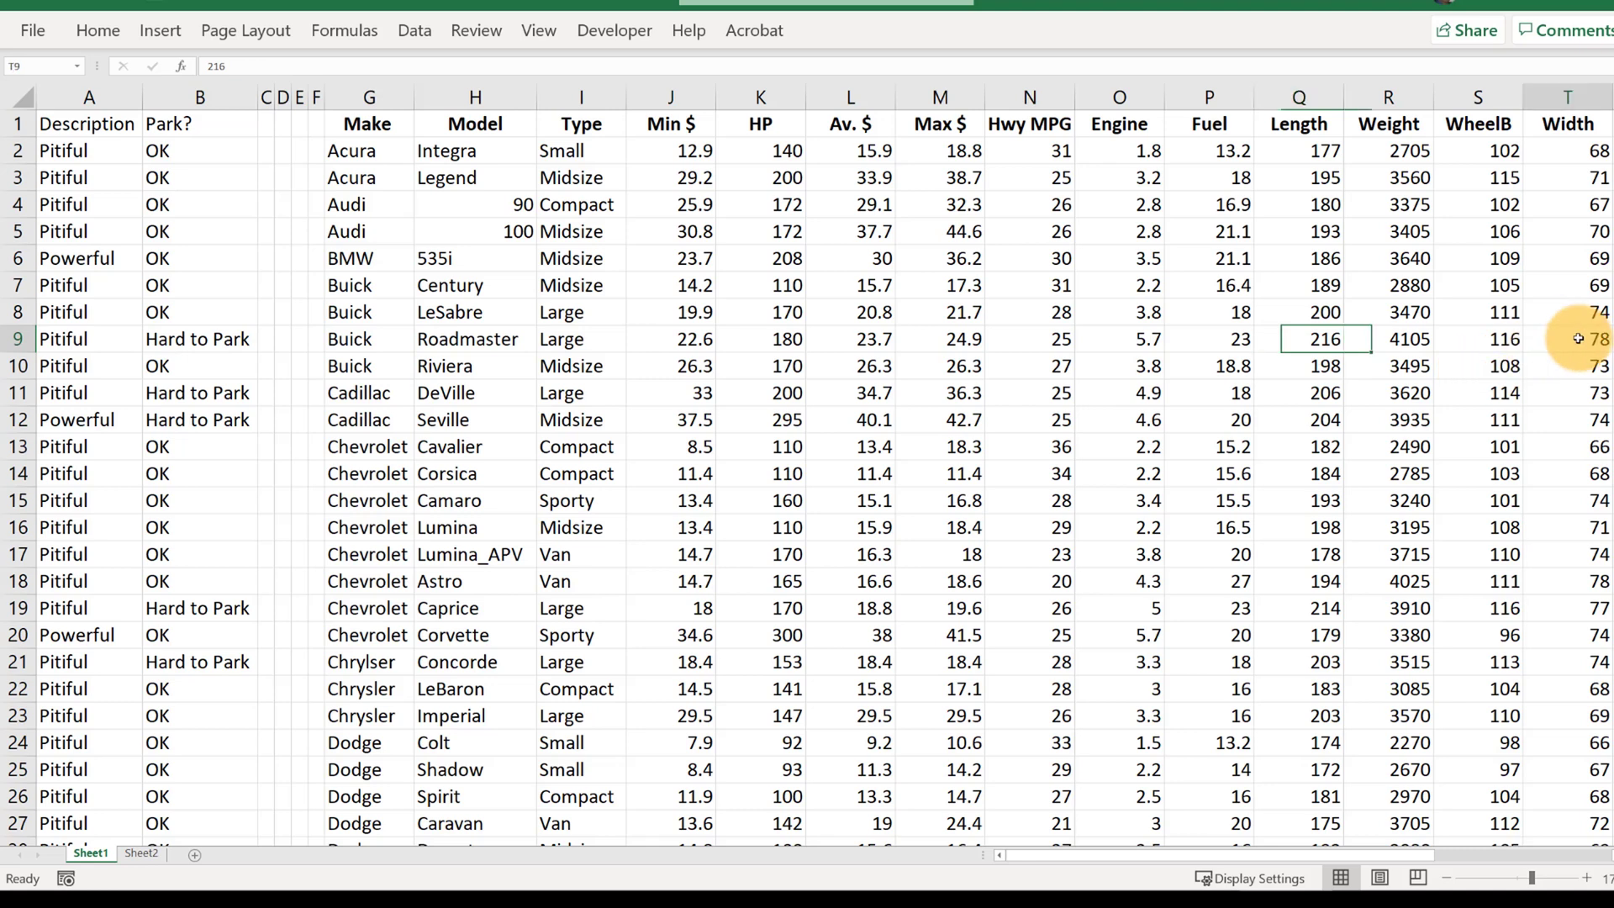
left_click(207, 342)
left_click_drag(210, 393, 210, 418)
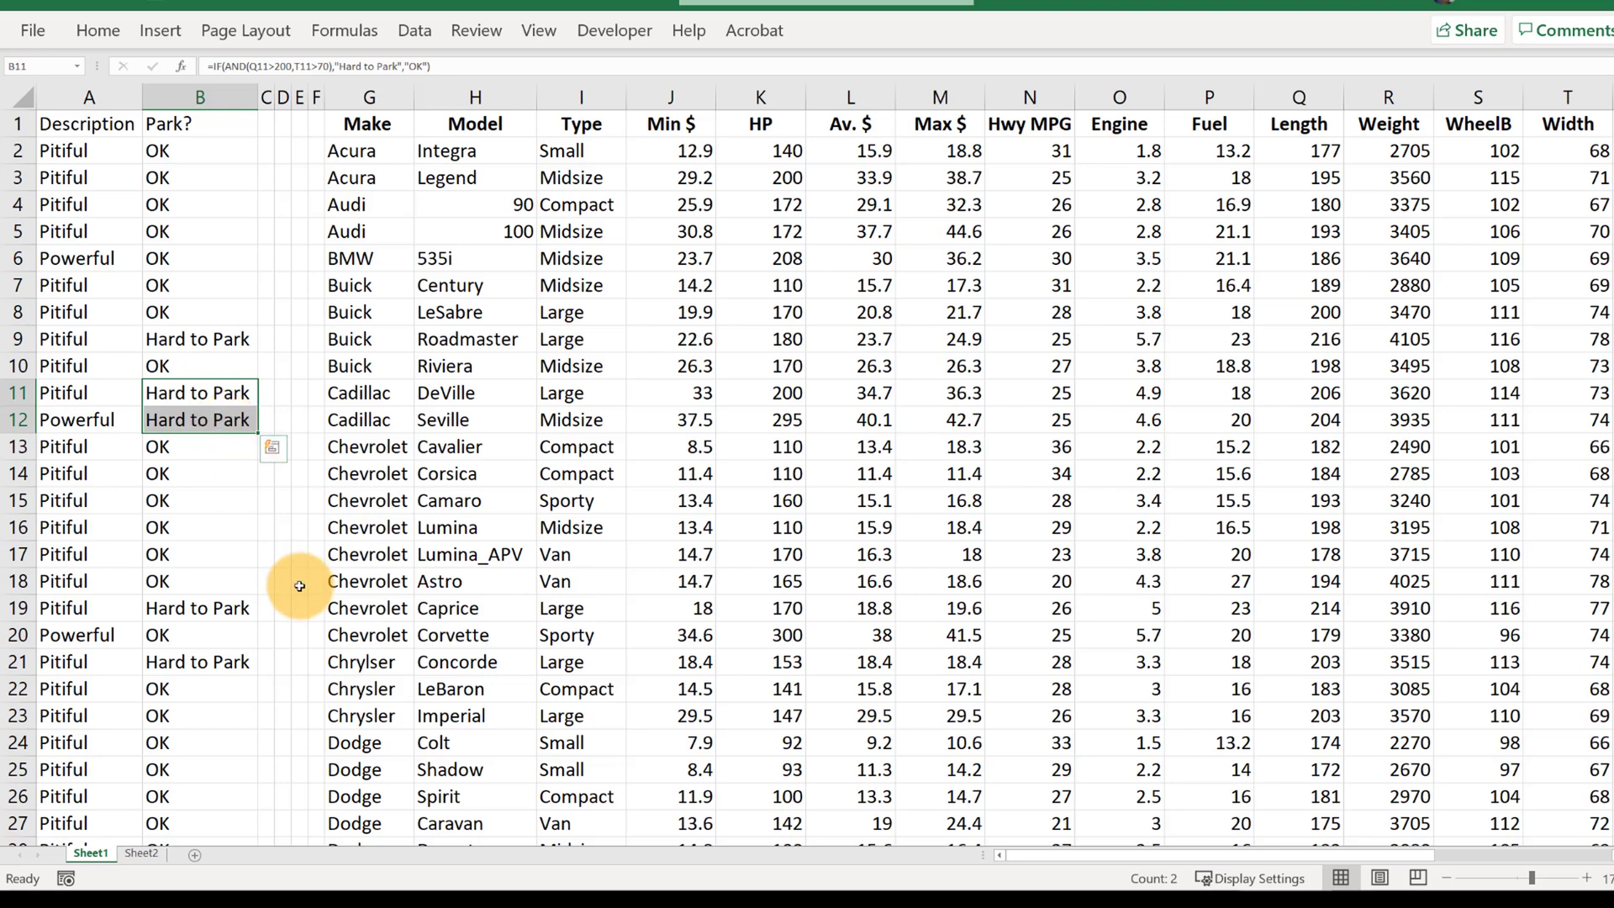
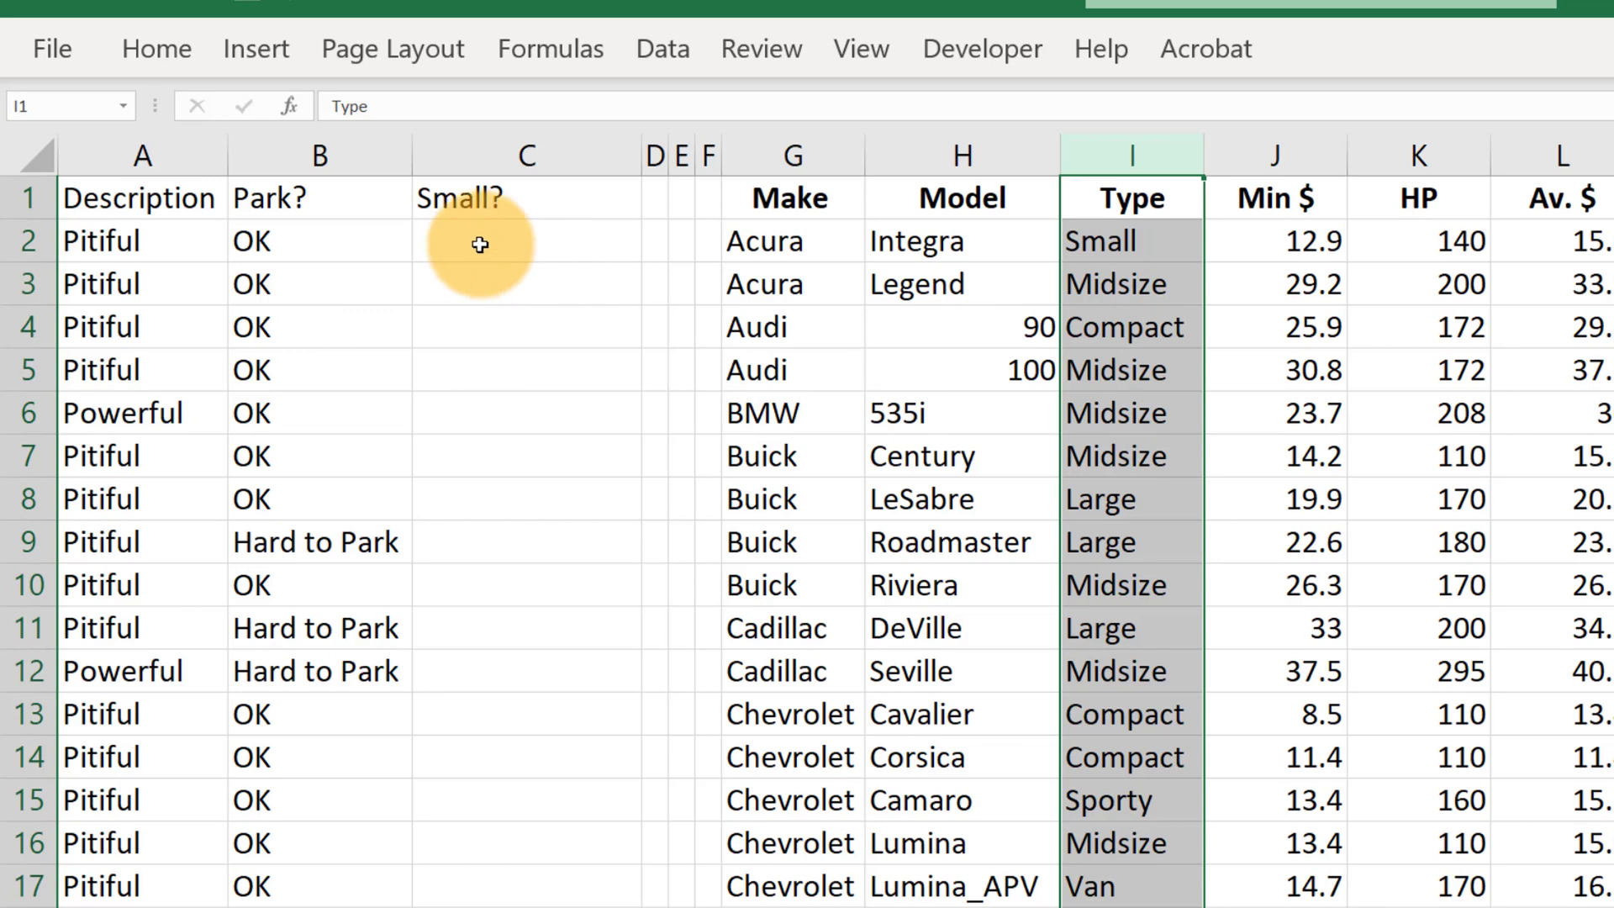
- Start an IF formula in C2 with an OR test whose first condition is type I2 equal to "Small"
left_click(492, 238)
type("=if(")
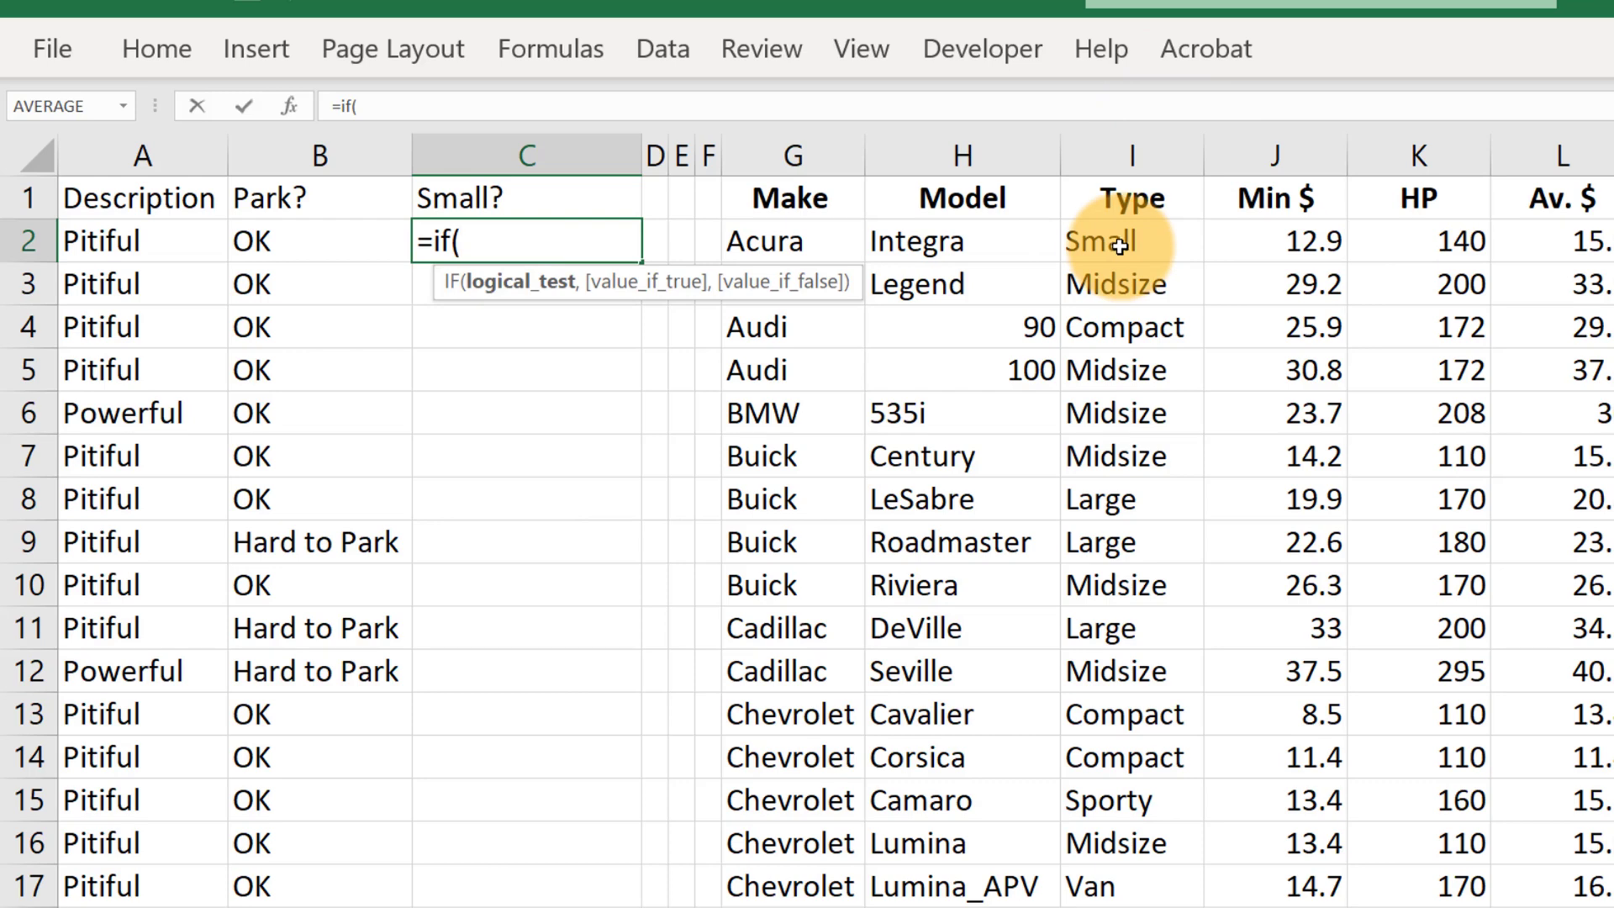
type("OR(")
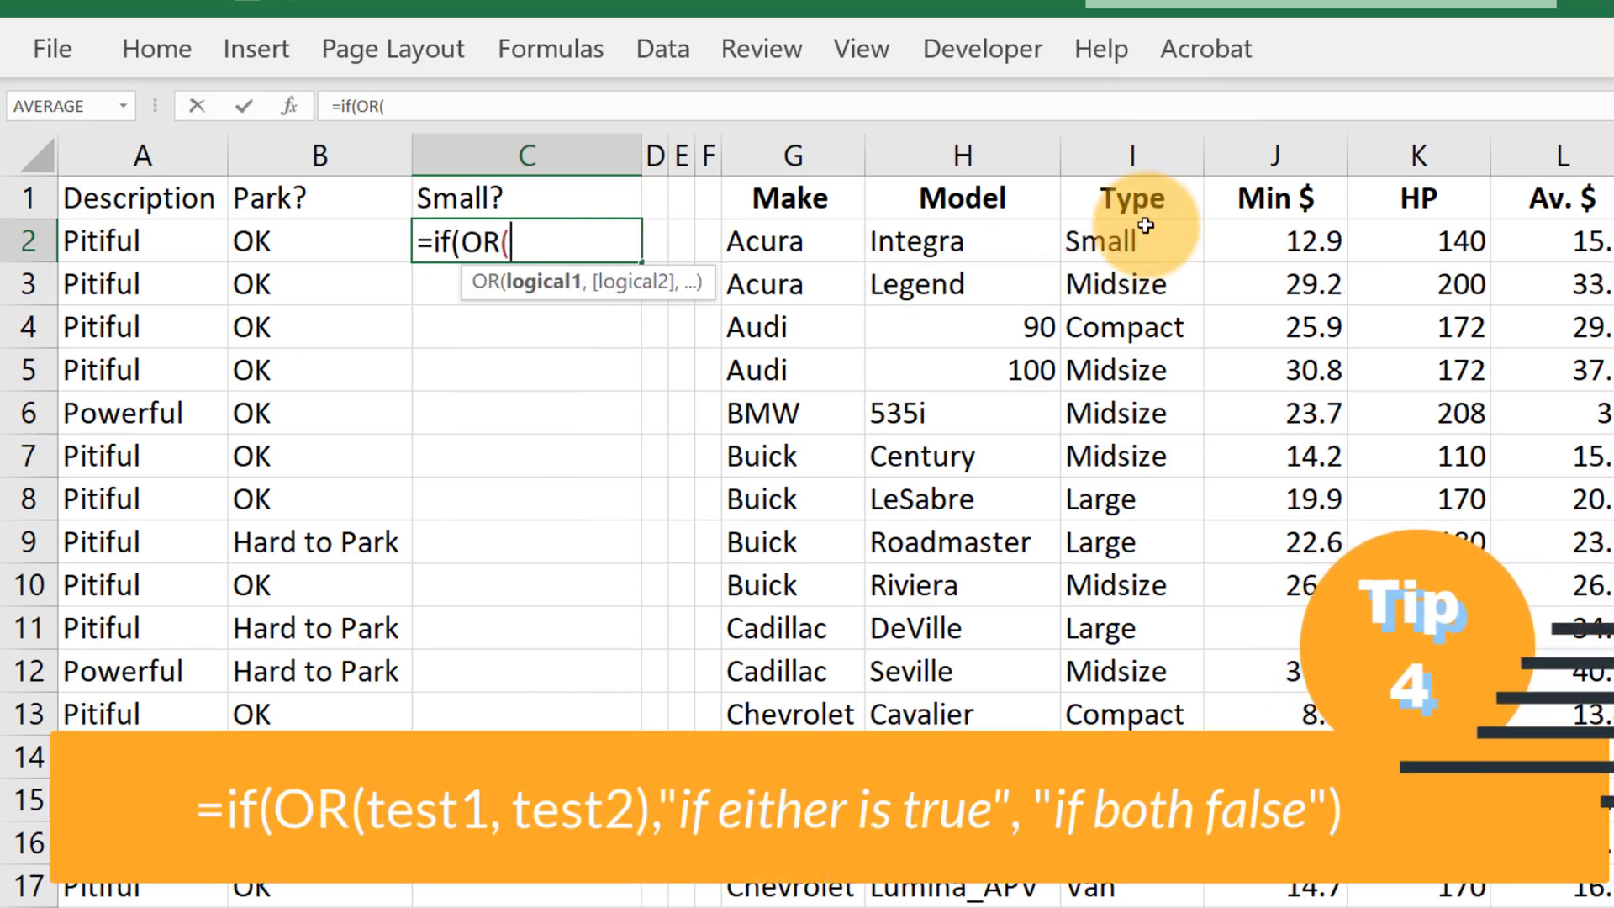
left_click(1123, 245)
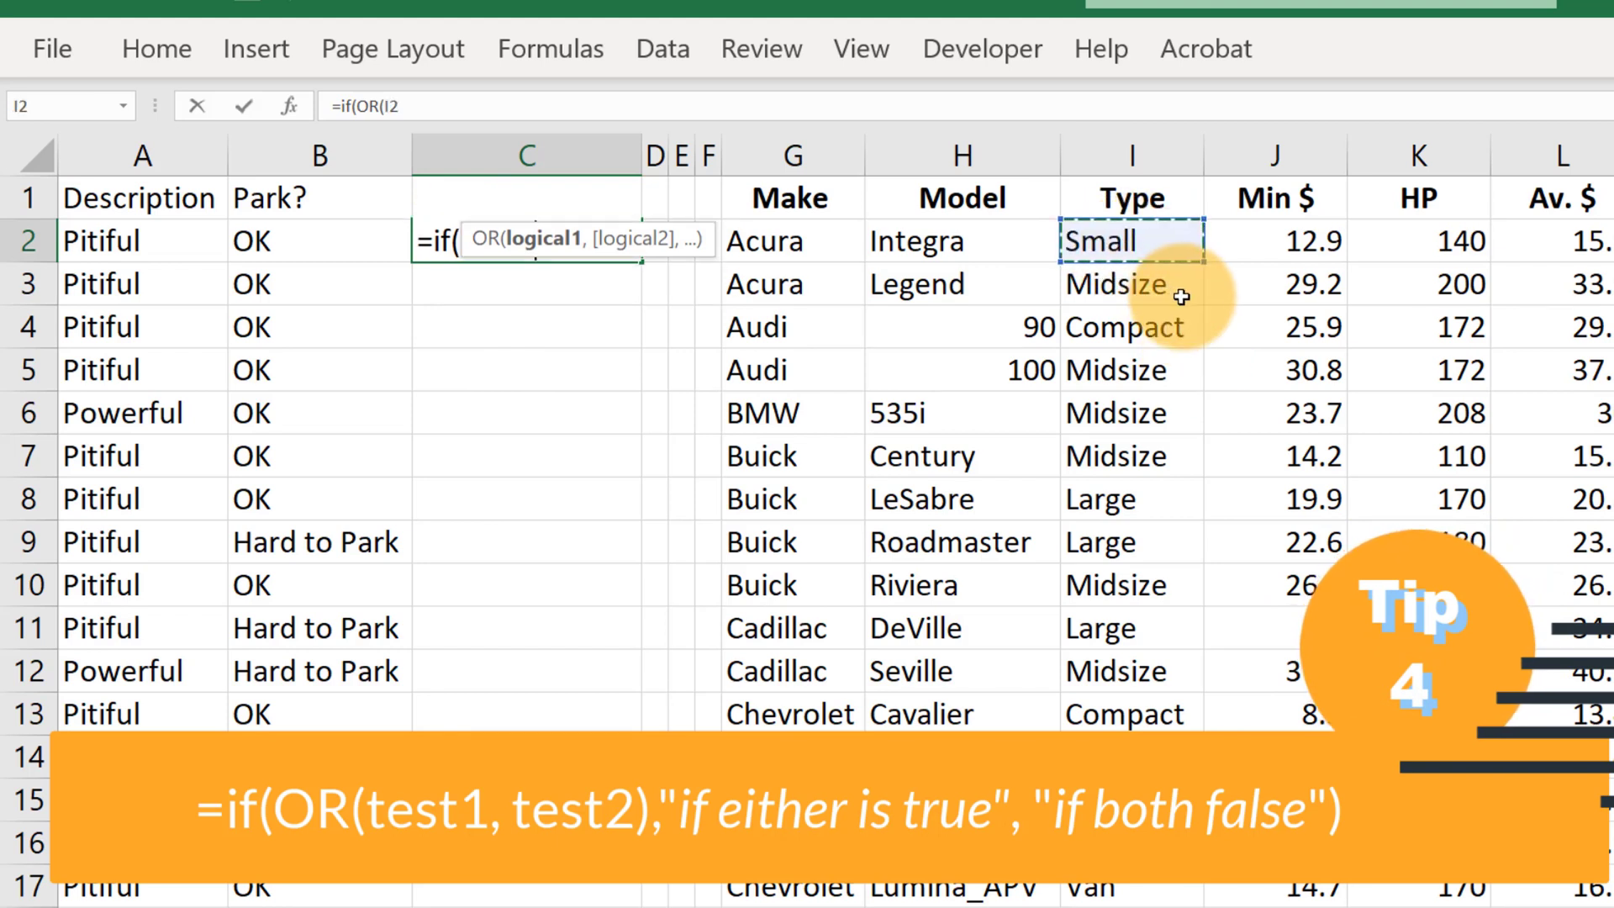
type("=")
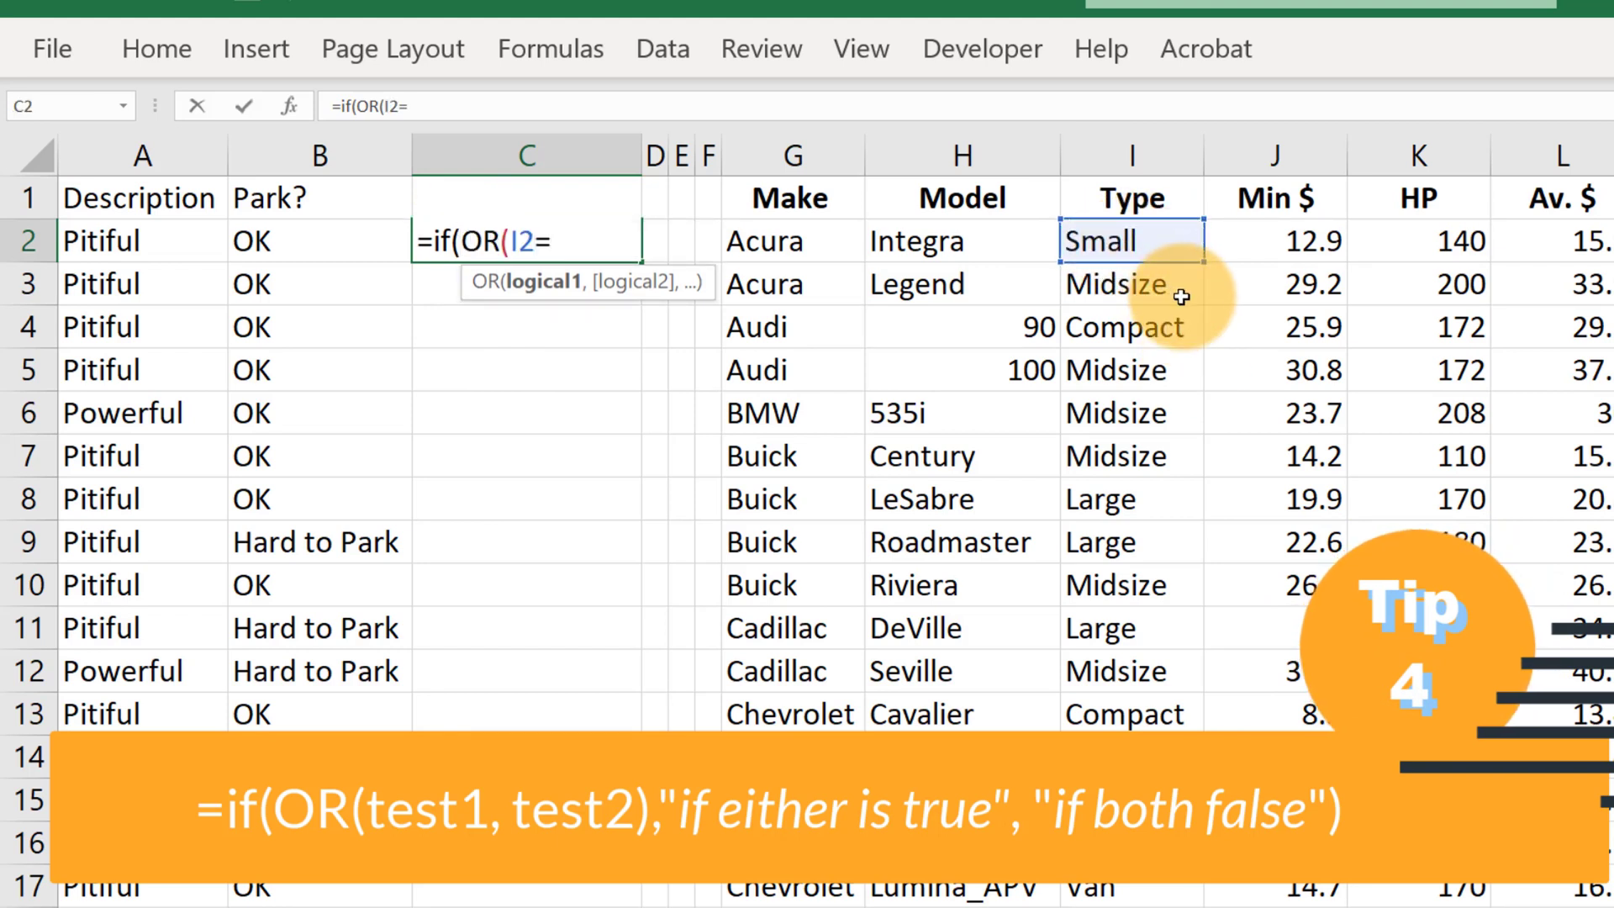
type("\"Small\"")
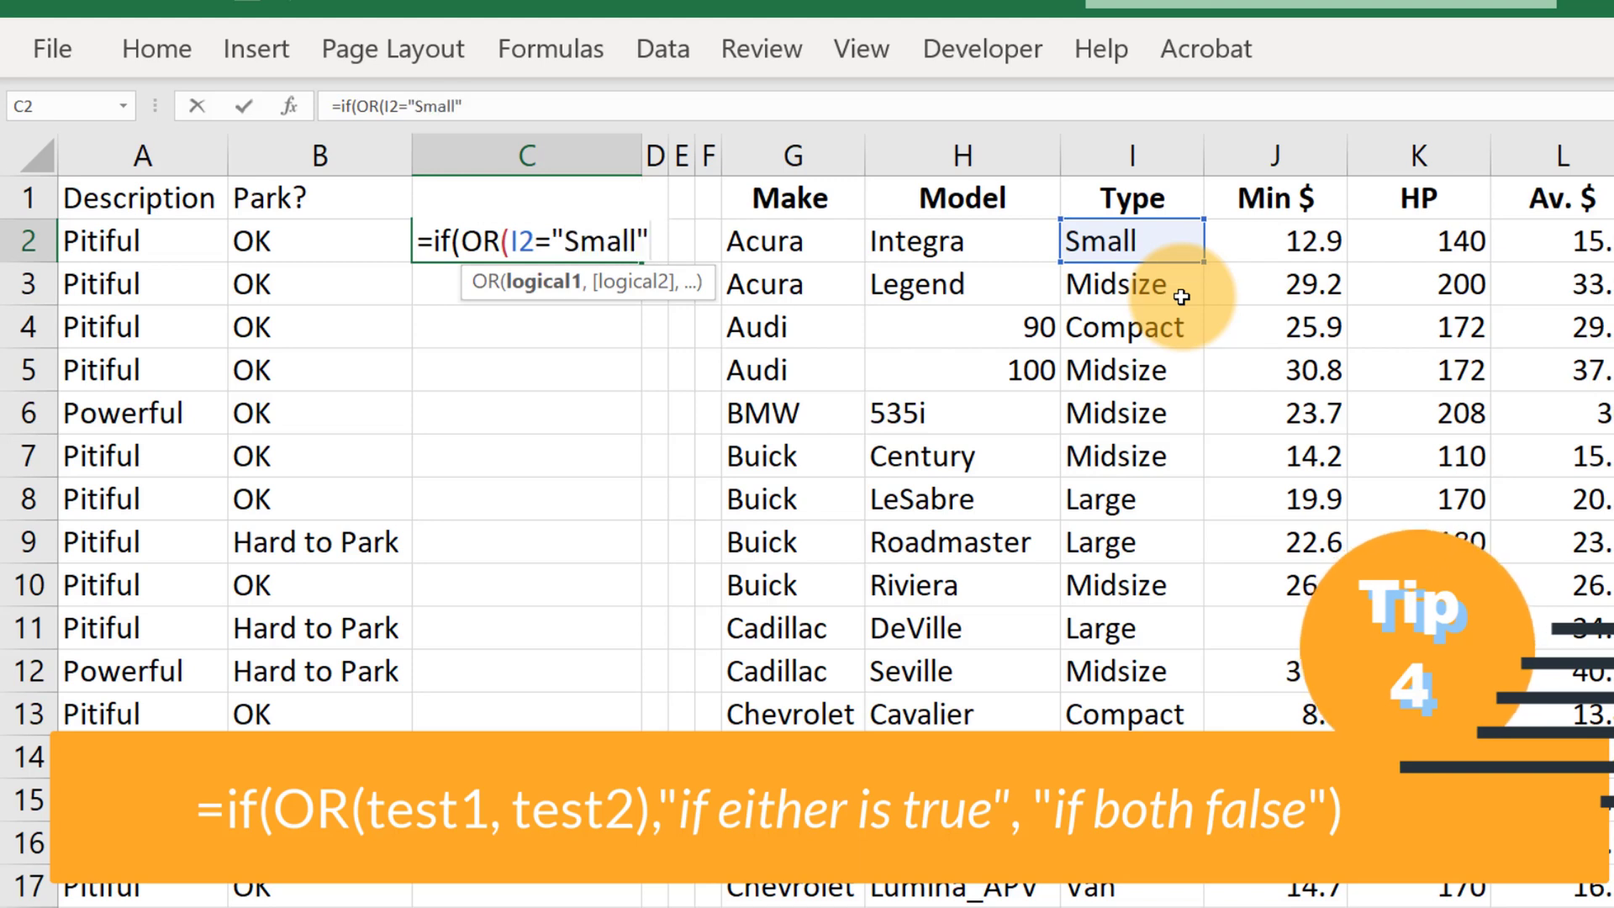
type(",")
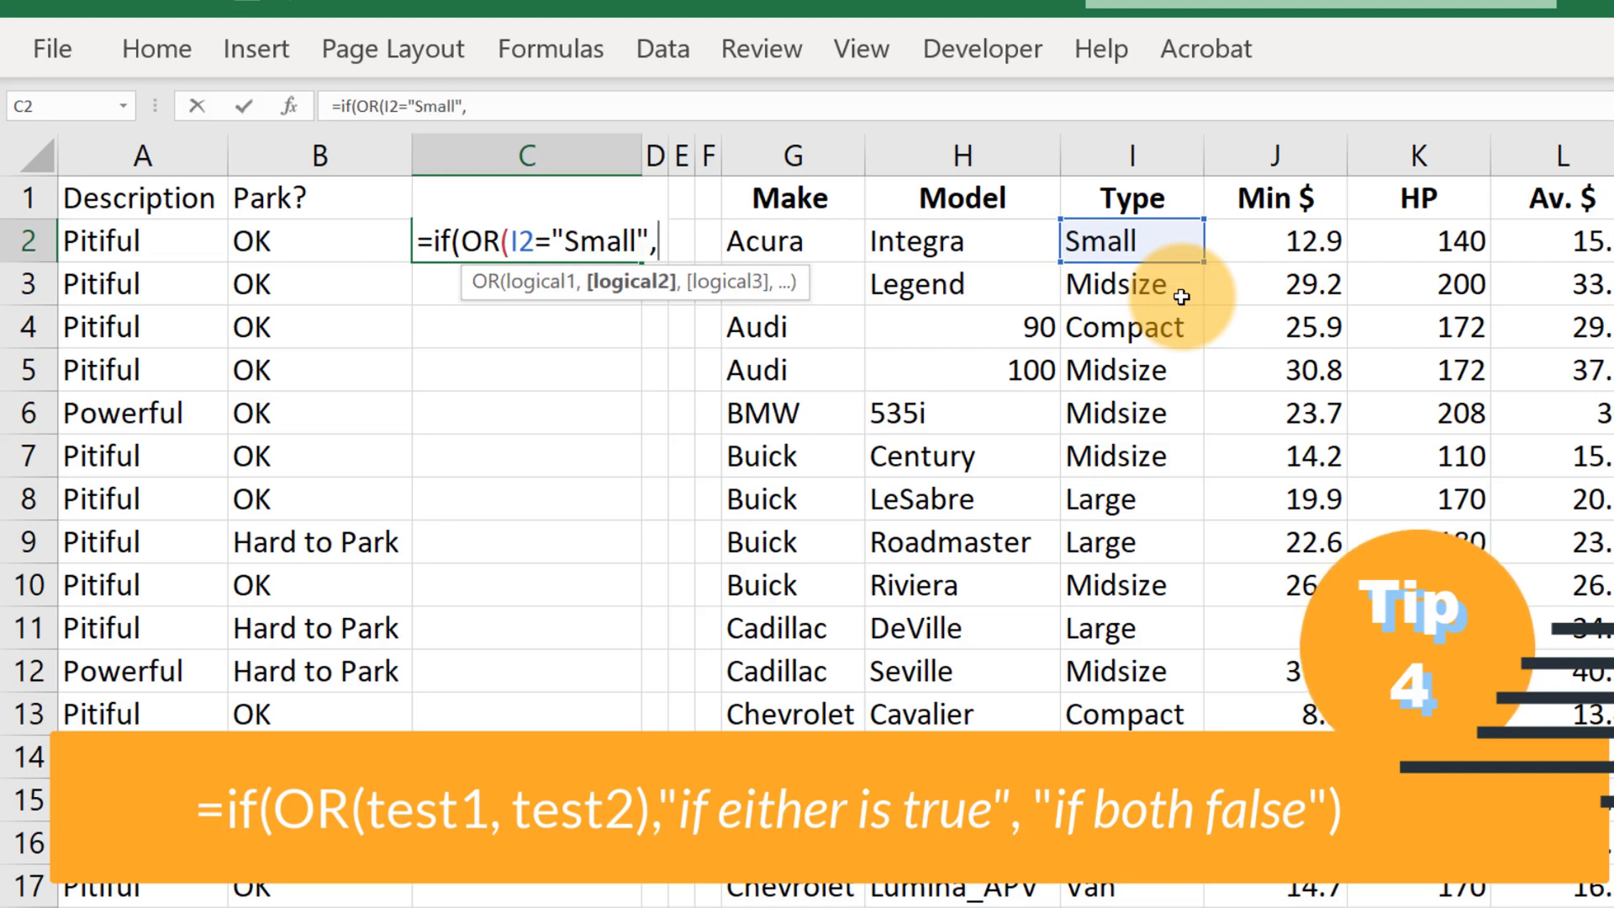
- Add type I2 equal to "Compact" as the second OR condition in C2, and close the logical test
left_click(1157, 239)
type("=\"")
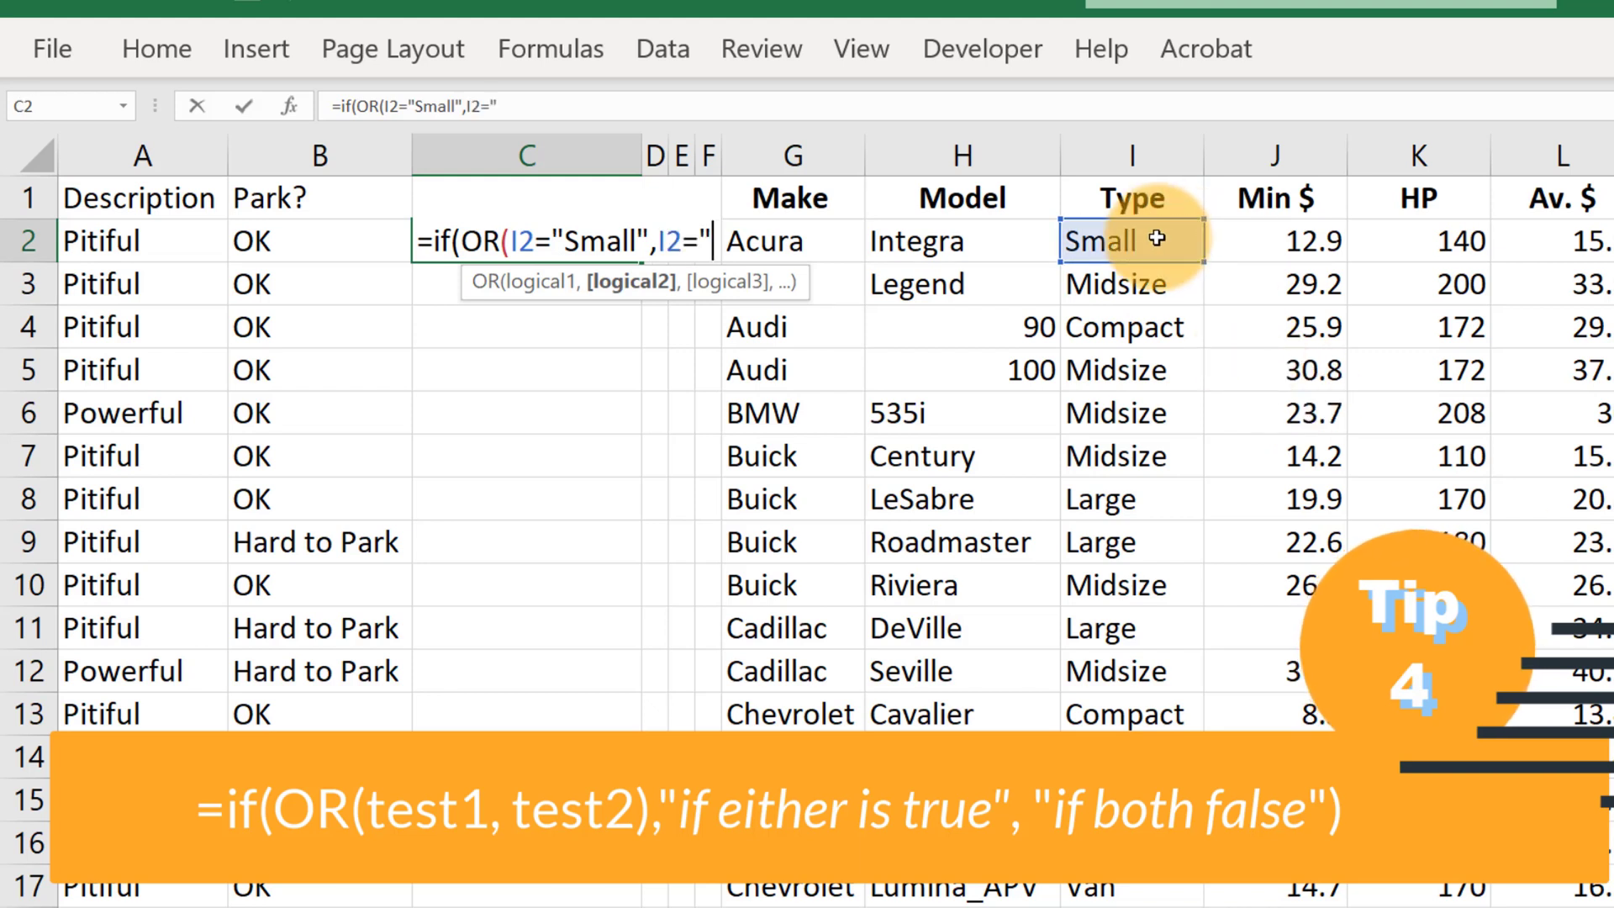
type("Compact\"")
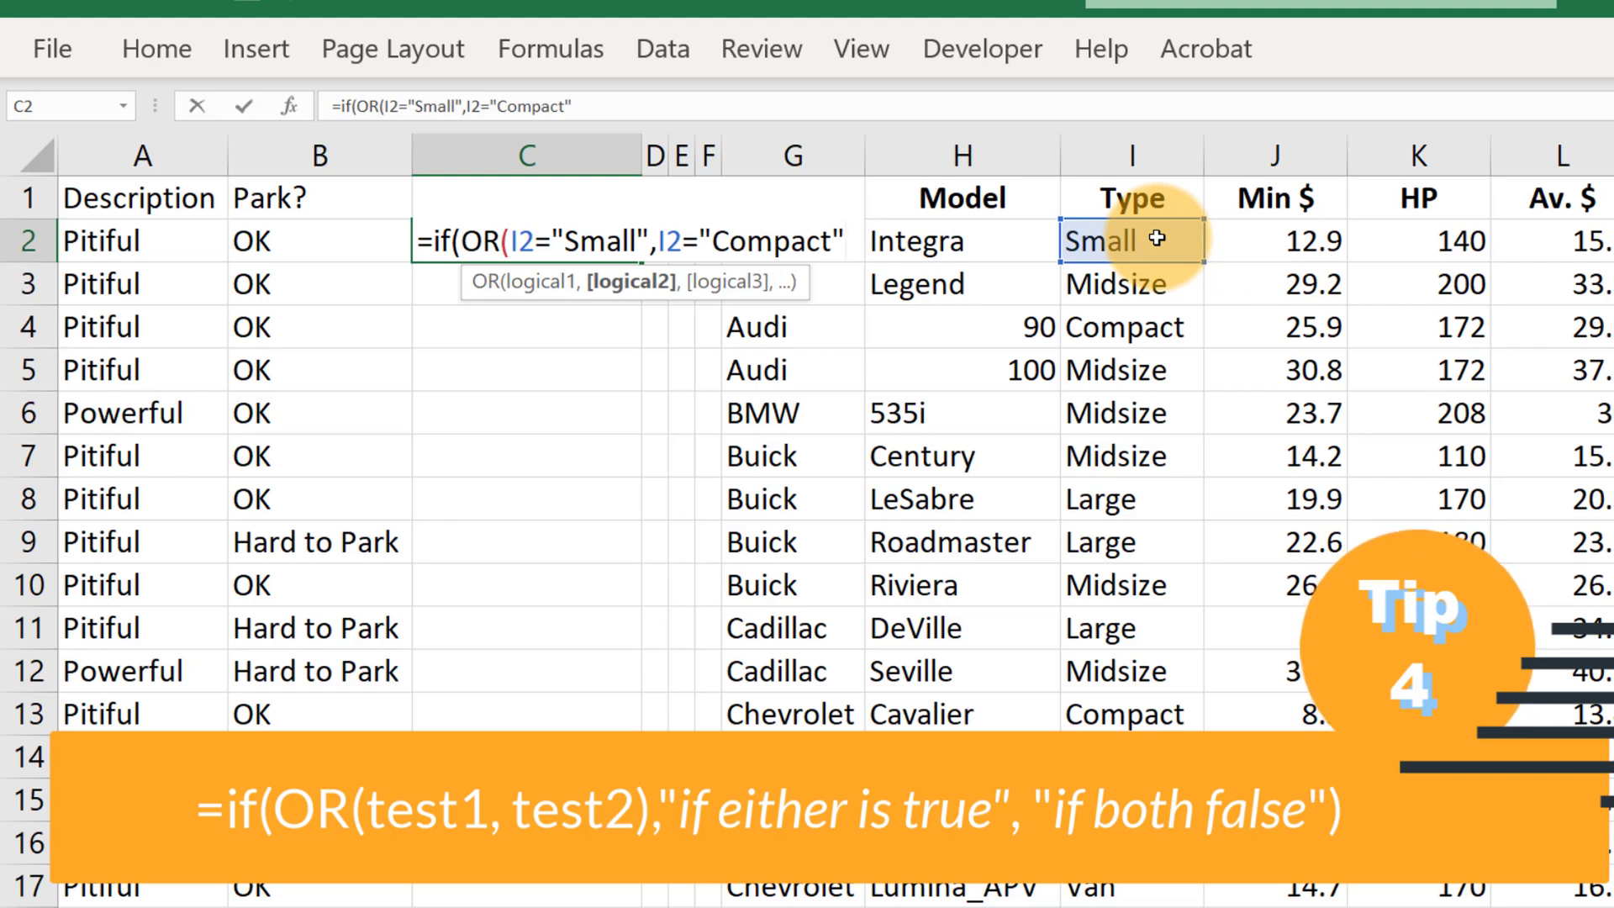
type(")")
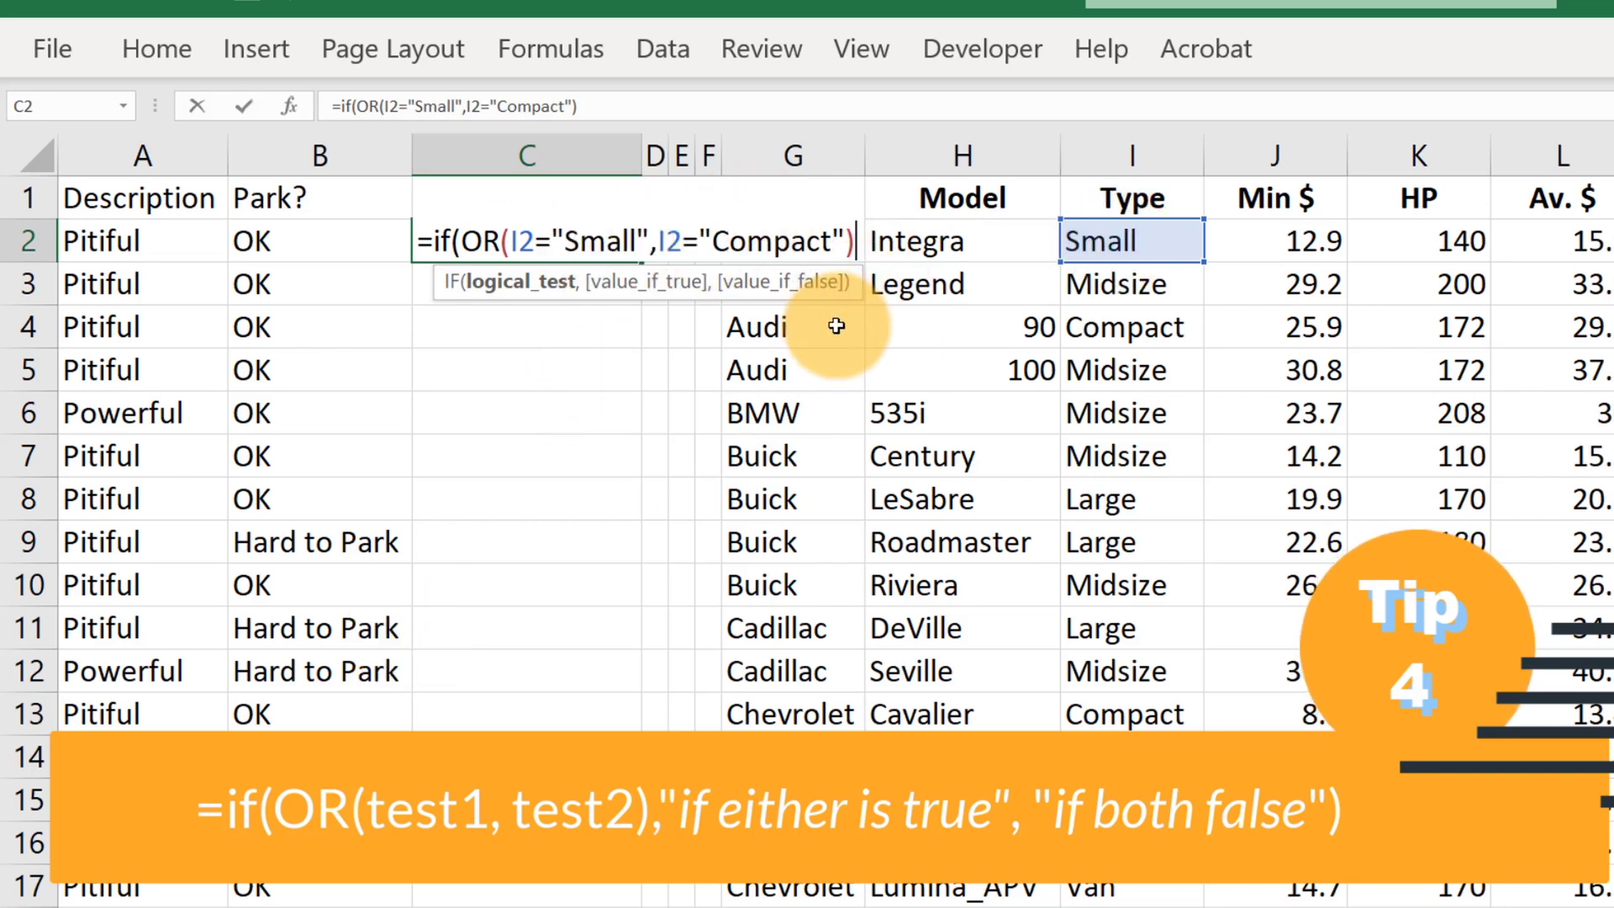
- Complete the C2 formula with "Yes" as the true result and "No" as the false result
type(",\"Yes")
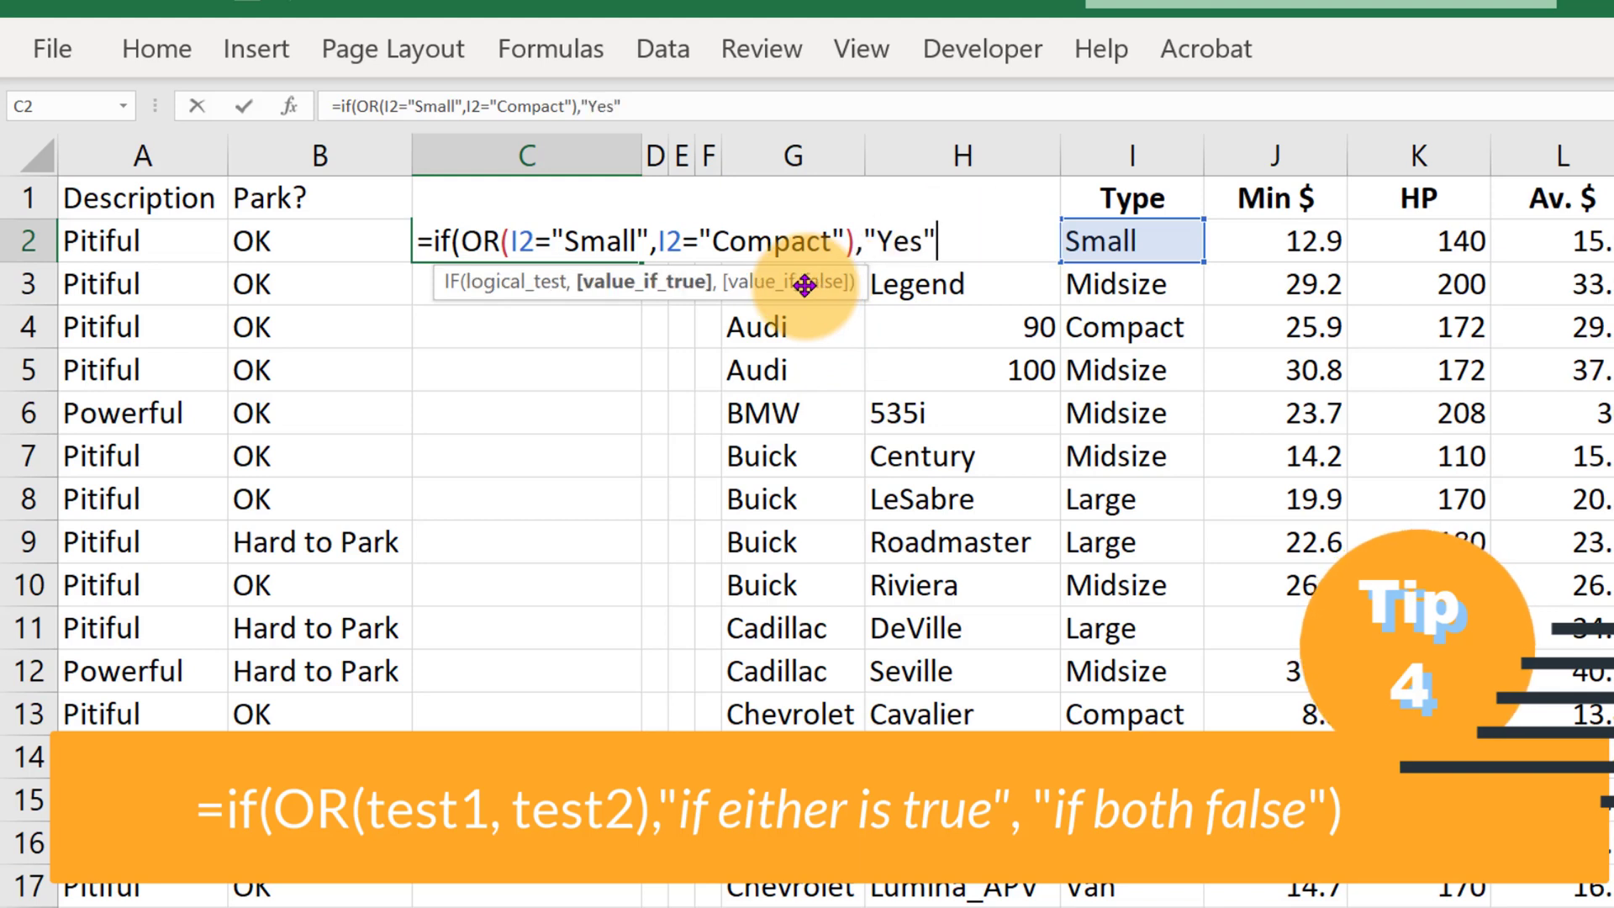
type("\",")
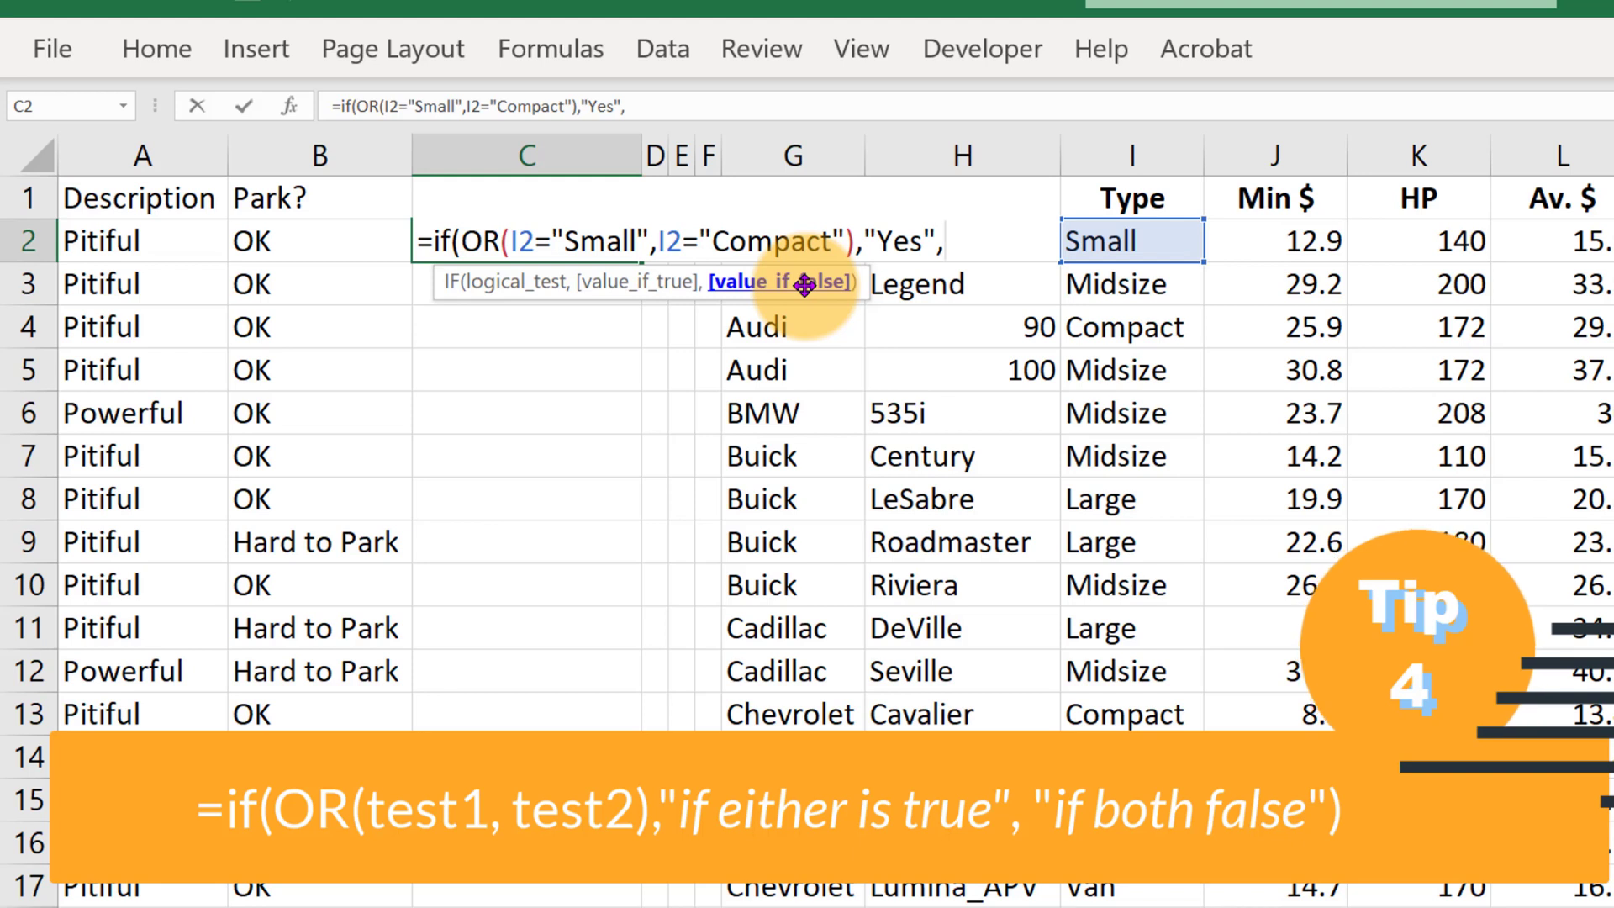
type("\"No\")")
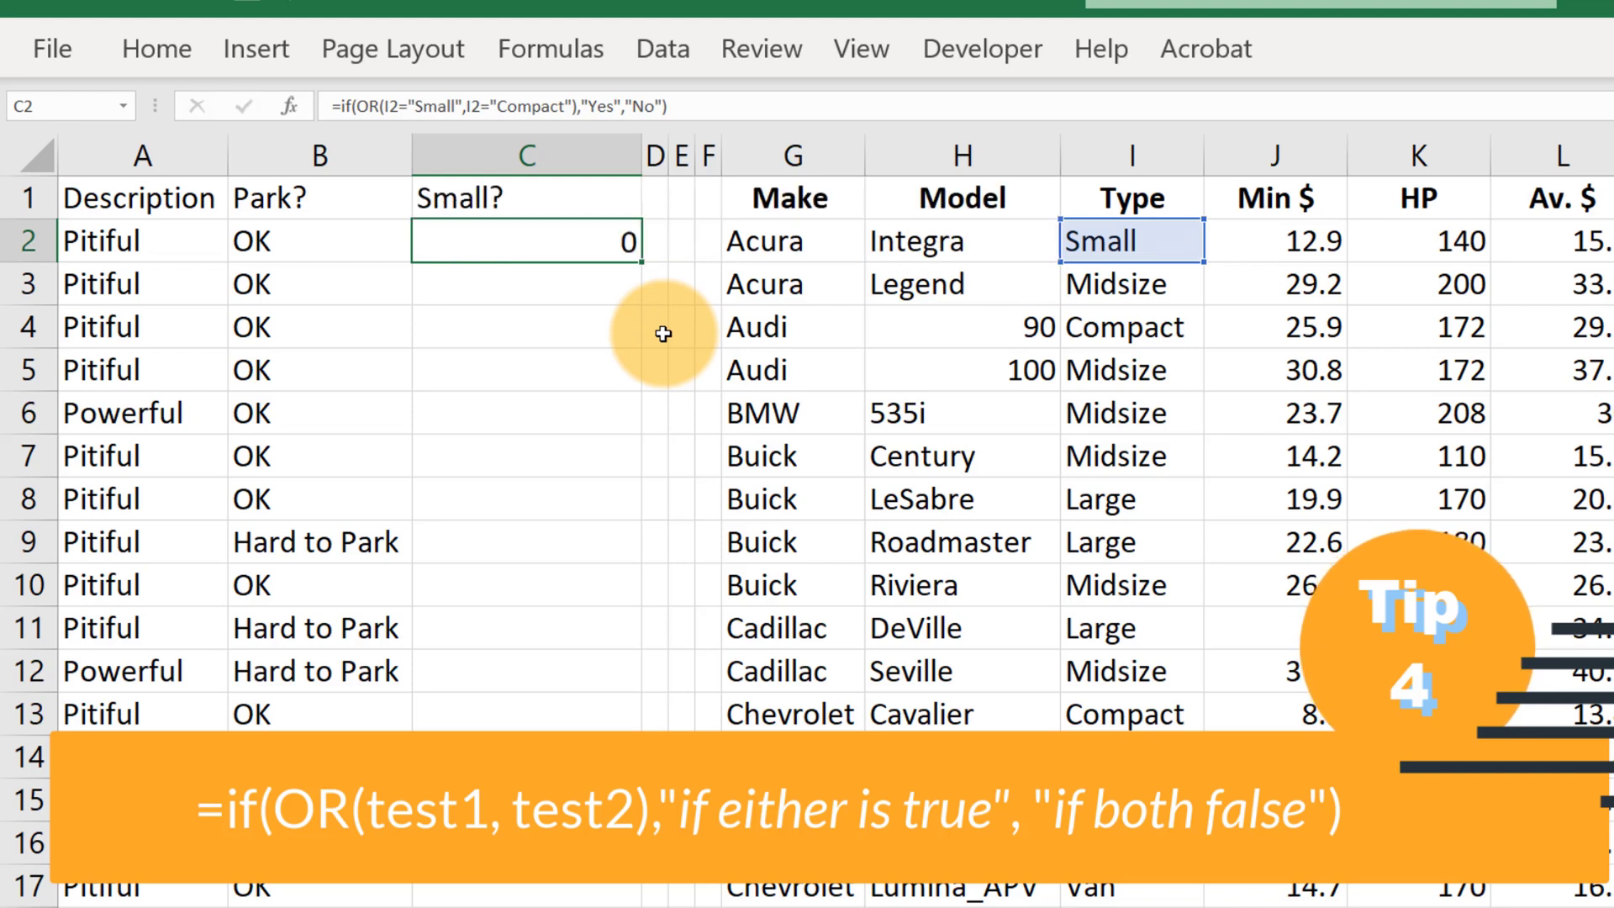
key("Return")
- Fill the C2 formula down column C for all the cars
left_click(636, 252)
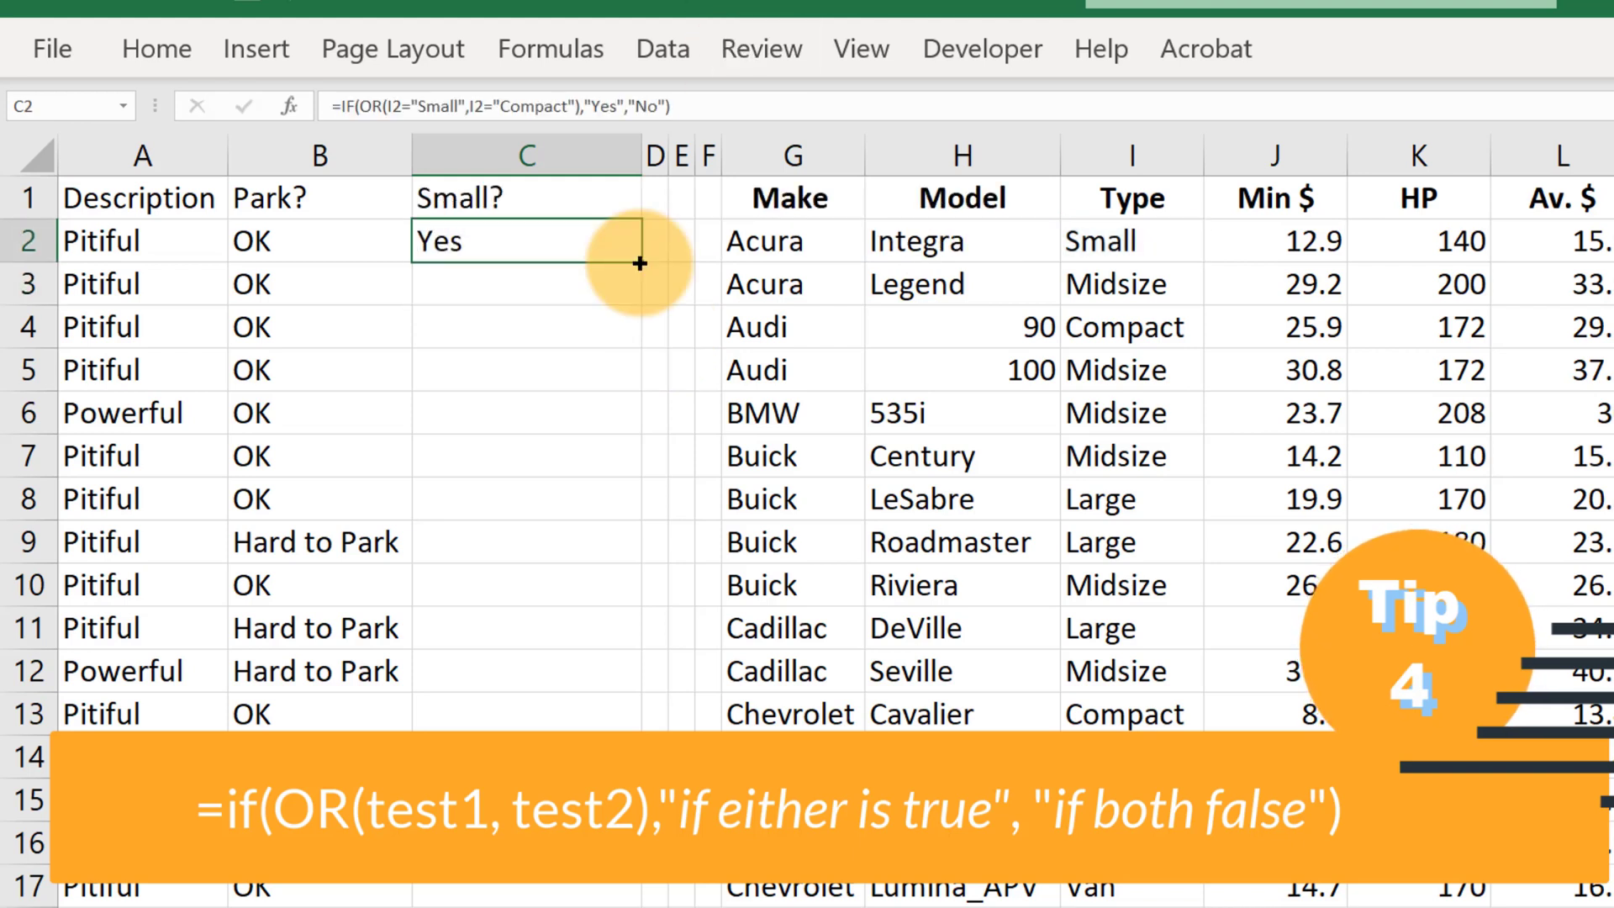
left_click_drag(244, 241, 311, 799)
left_click(627, 243)
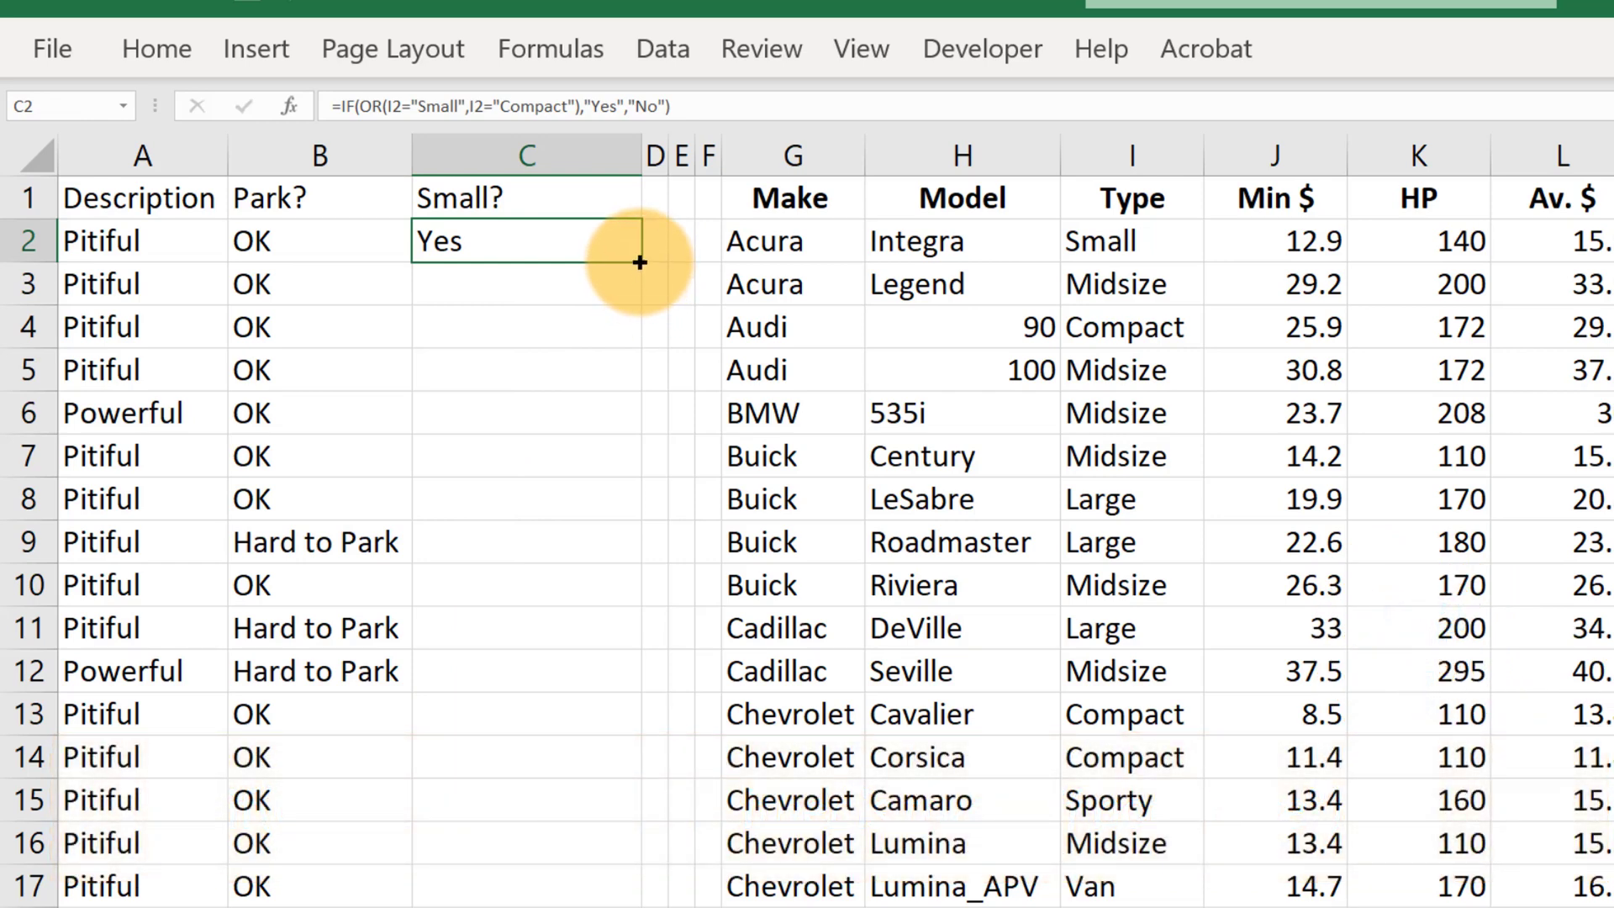
double_click(640, 262)
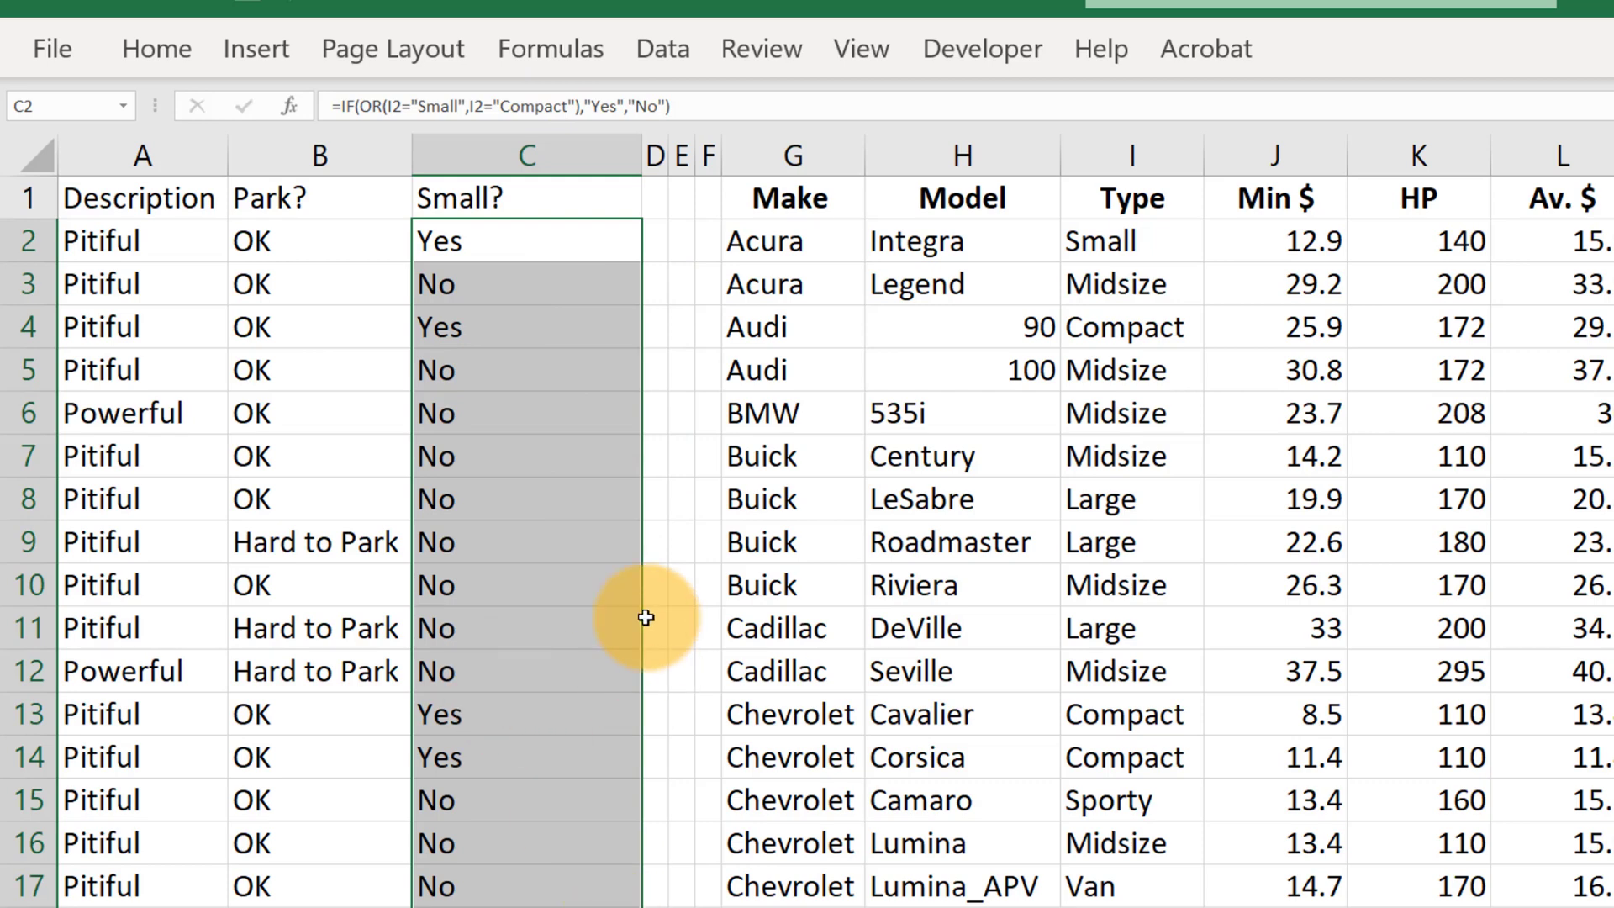
- Review the Description and Park? headings, and check the Small? results in C2 to C4 against the car types in column I
left_click(173, 201)
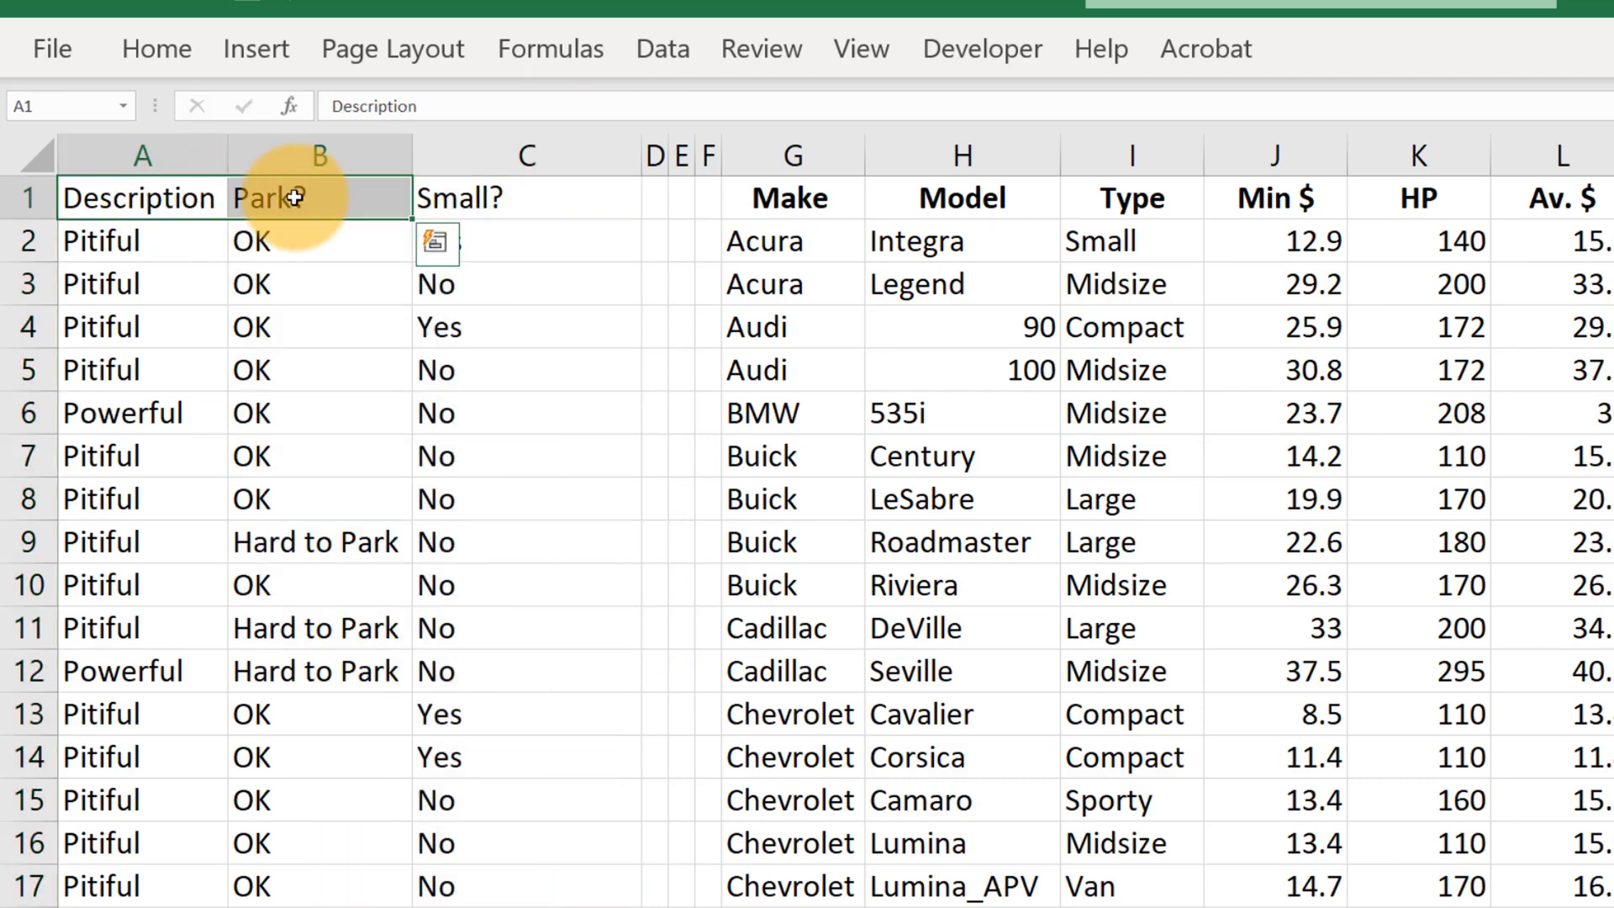
left_click(299, 198)
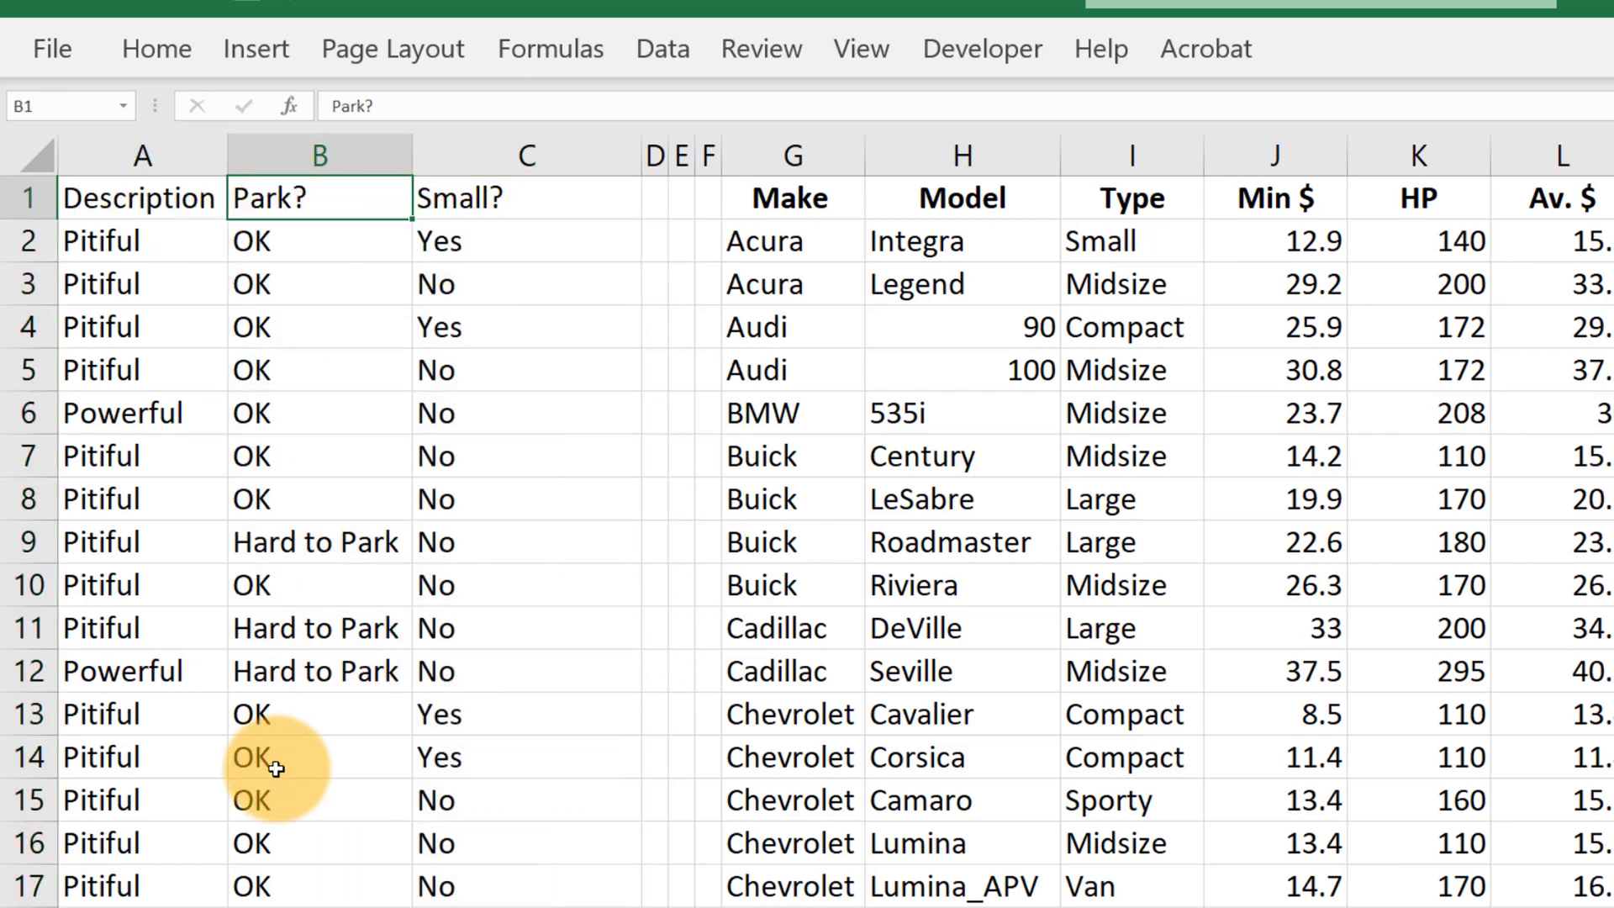
left_click(449, 240)
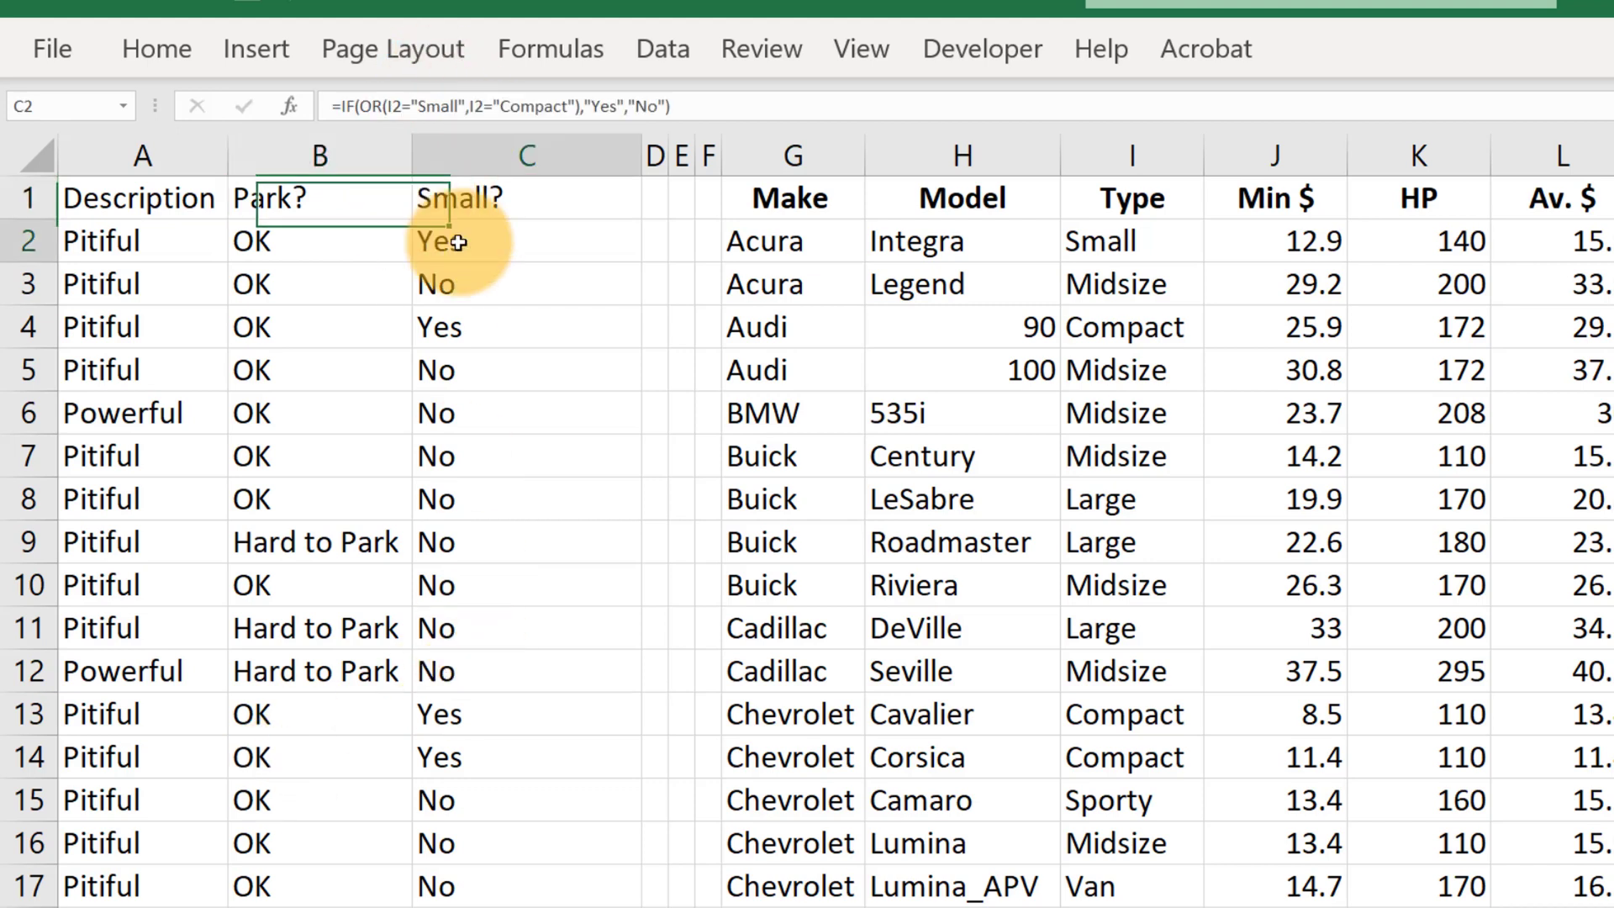
left_click(1109, 248)
left_click(1099, 277)
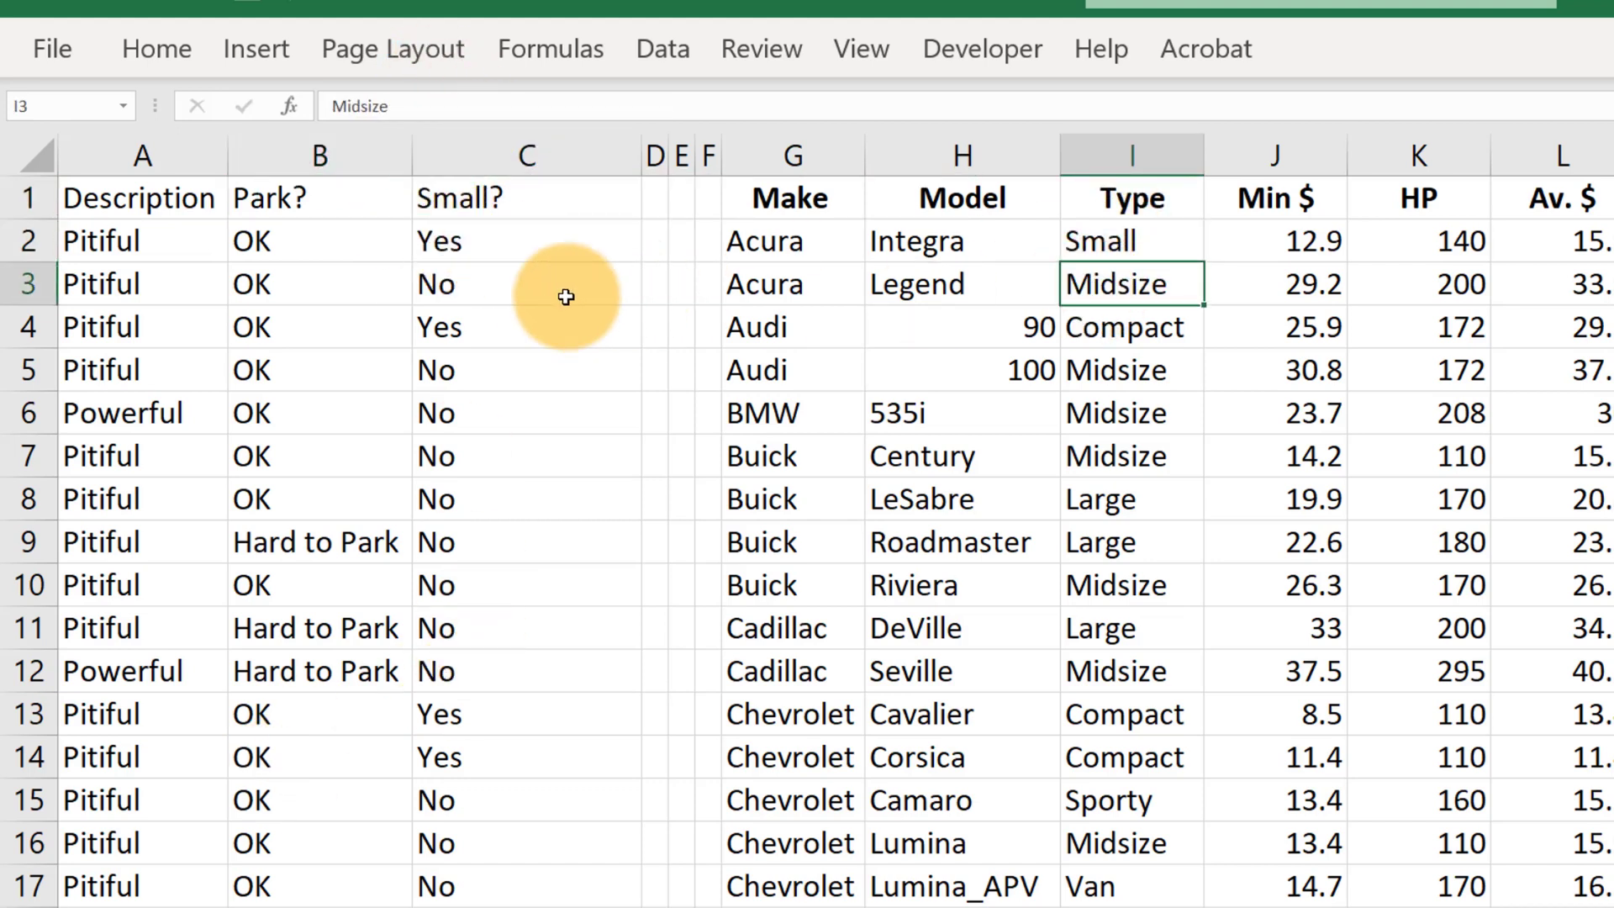
left_click(446, 282)
left_click(1118, 331)
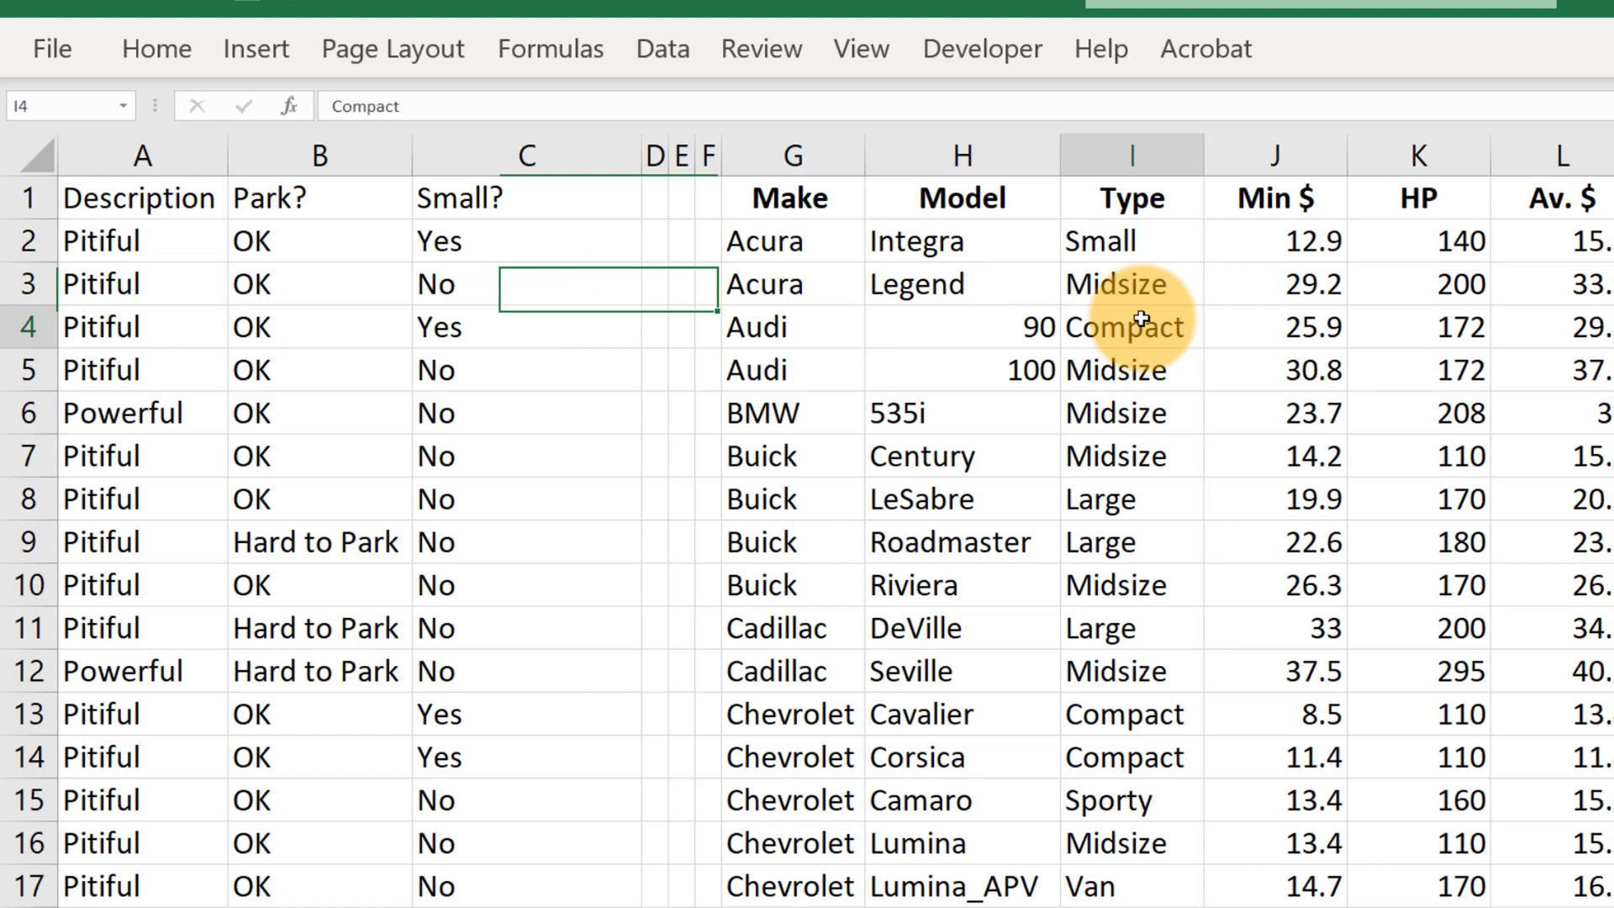
left_click(452, 319)
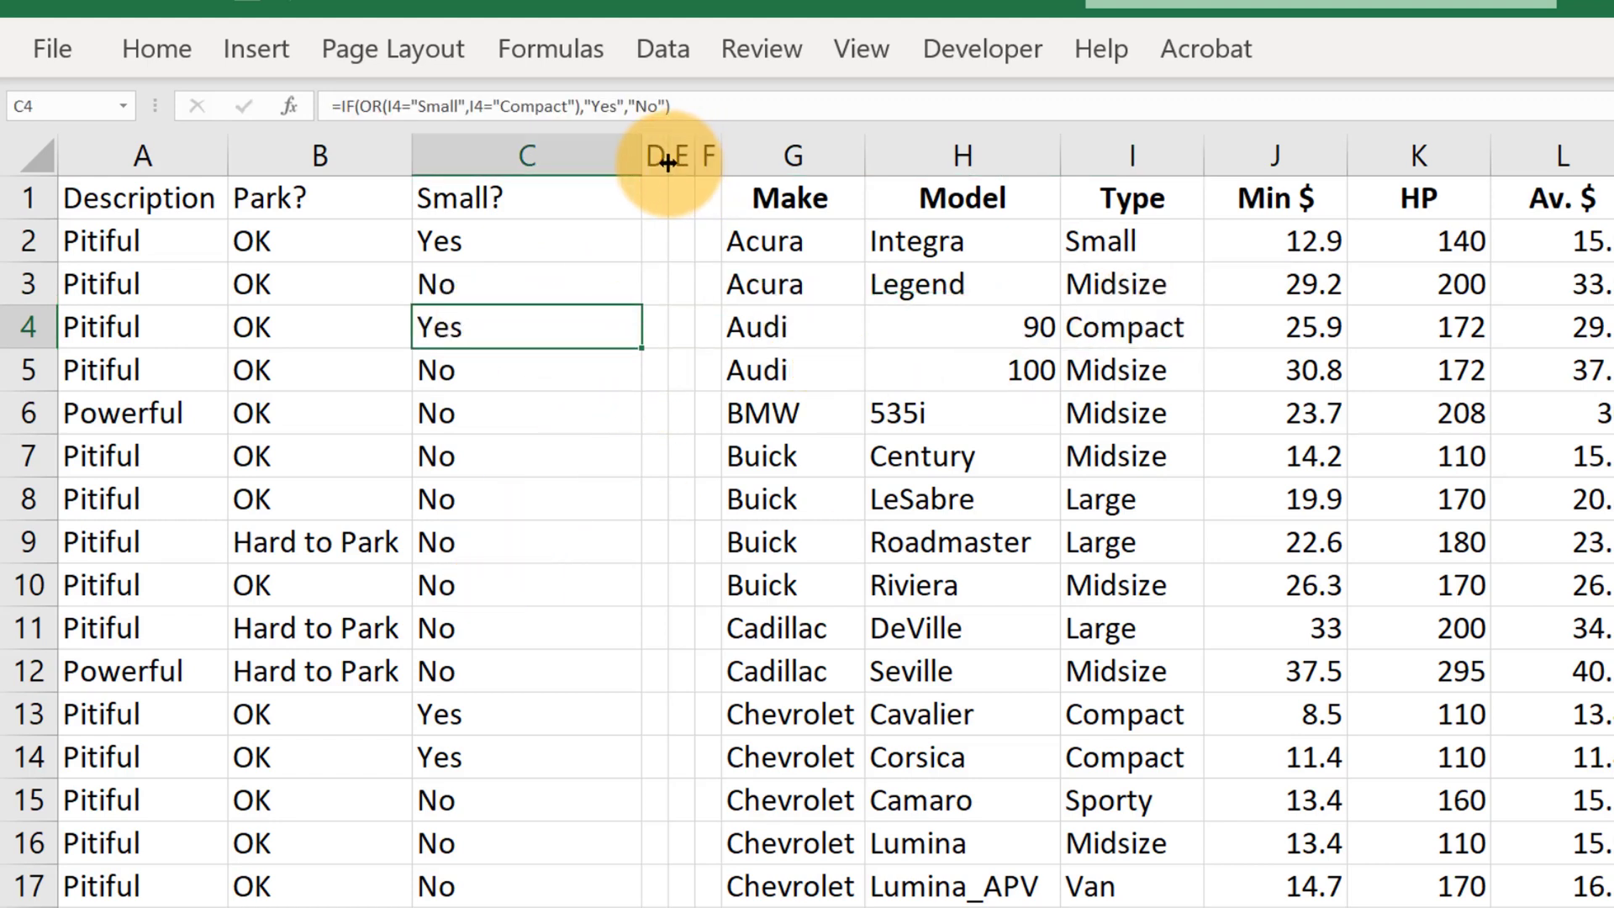
- Widen the empty column D, and review the IF with AND formula in B2 and the IF with OR formula in C2
left_click_drag(669, 162, 971, 162)
left_click(278, 199)
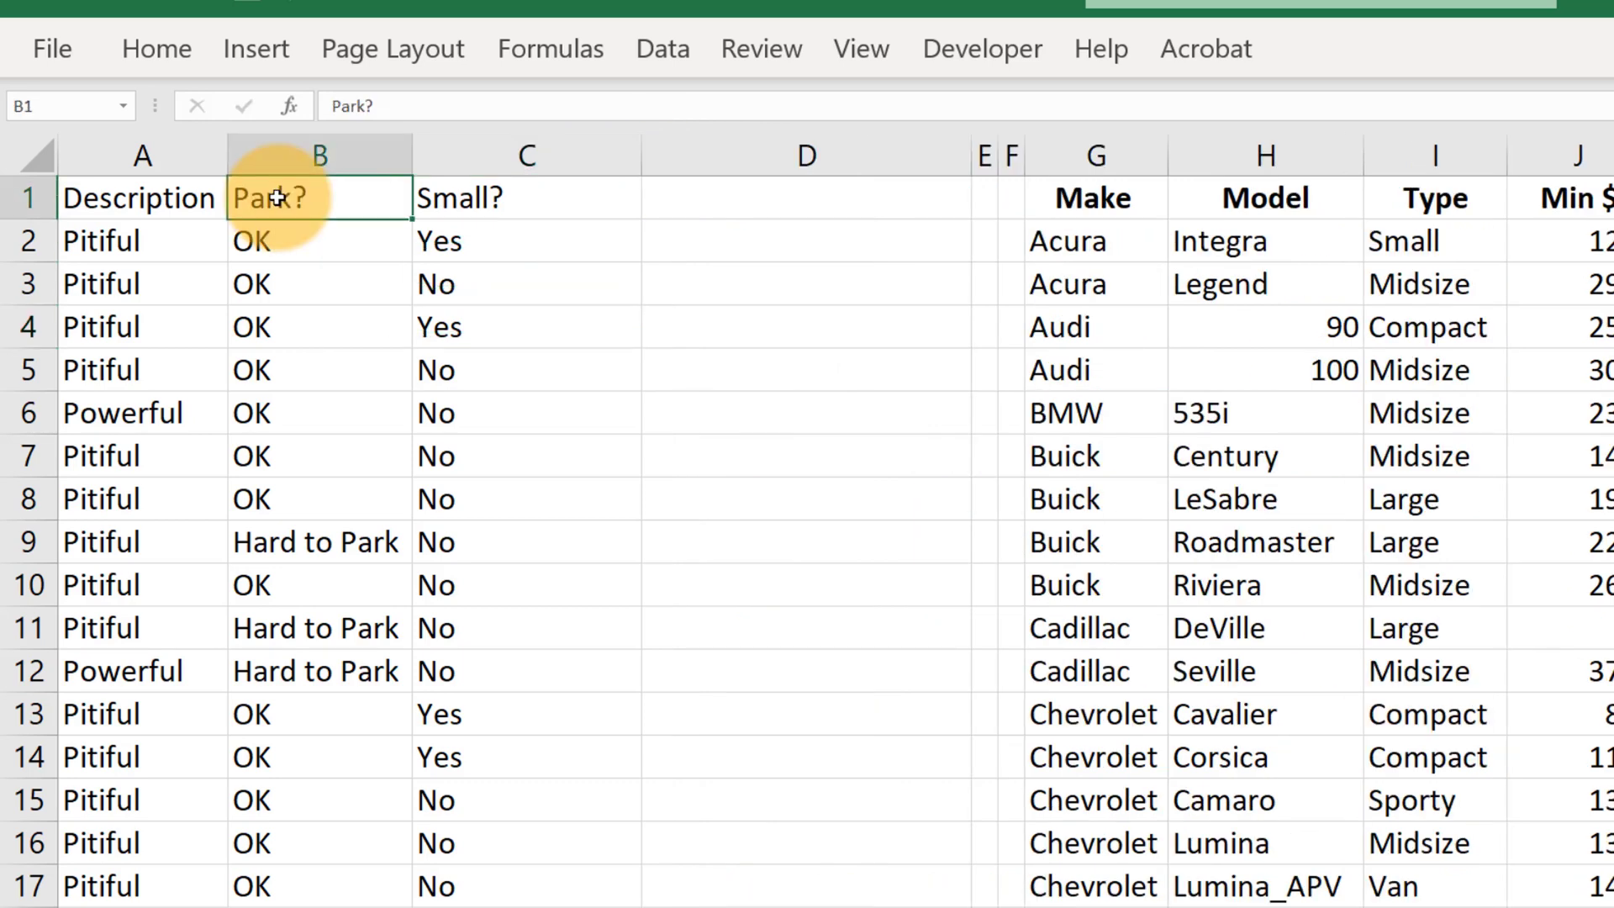
double_click(292, 249)
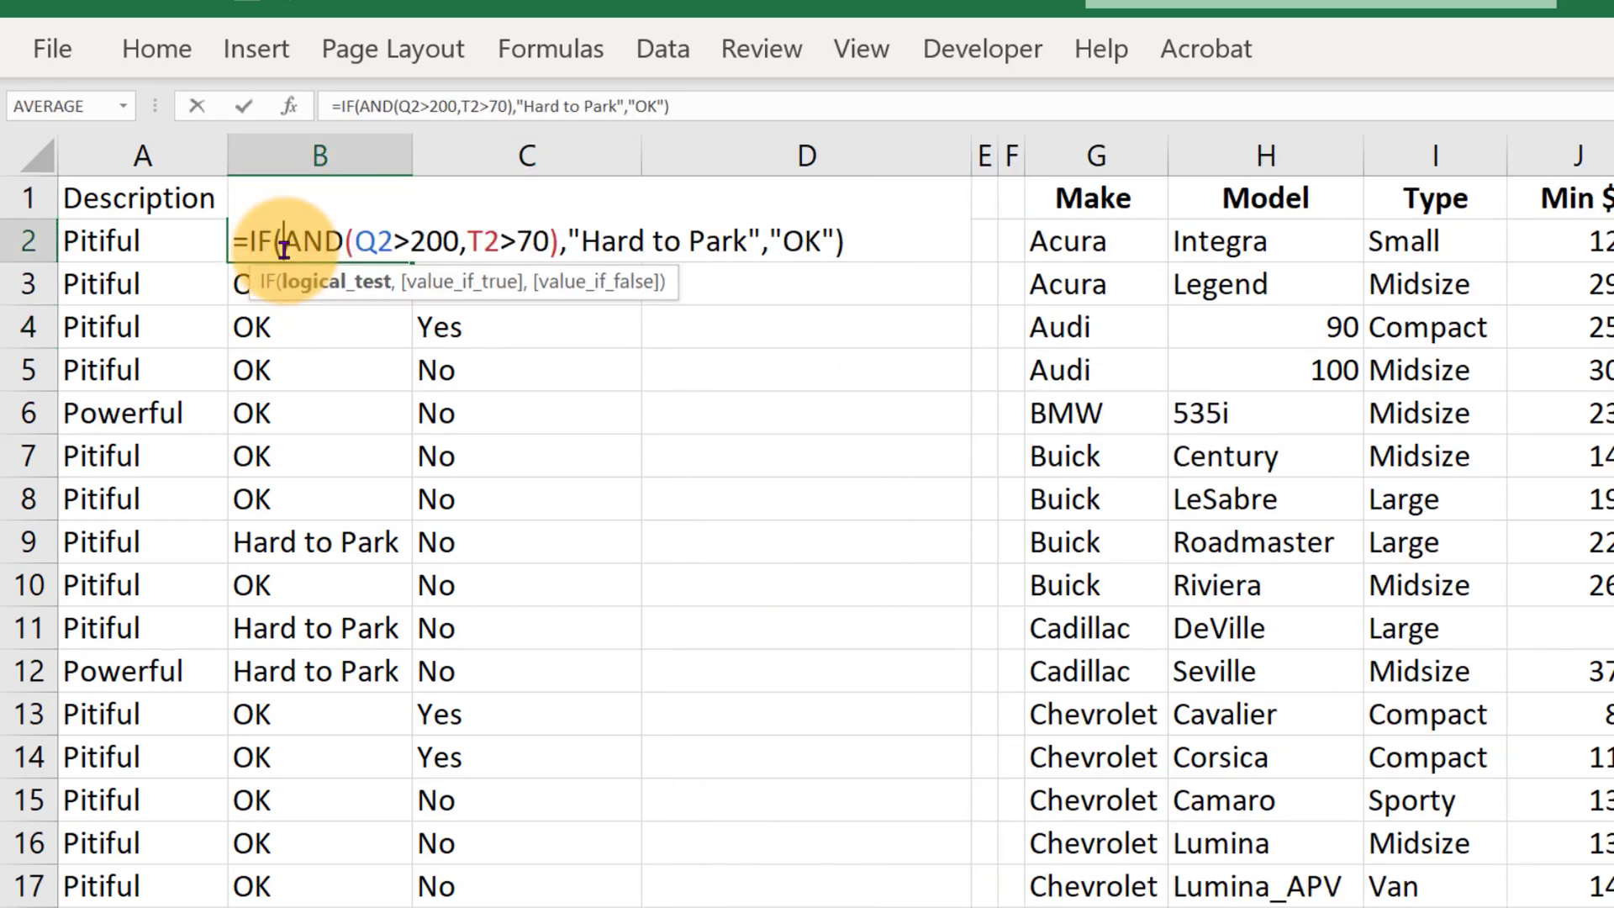
key("Escape")
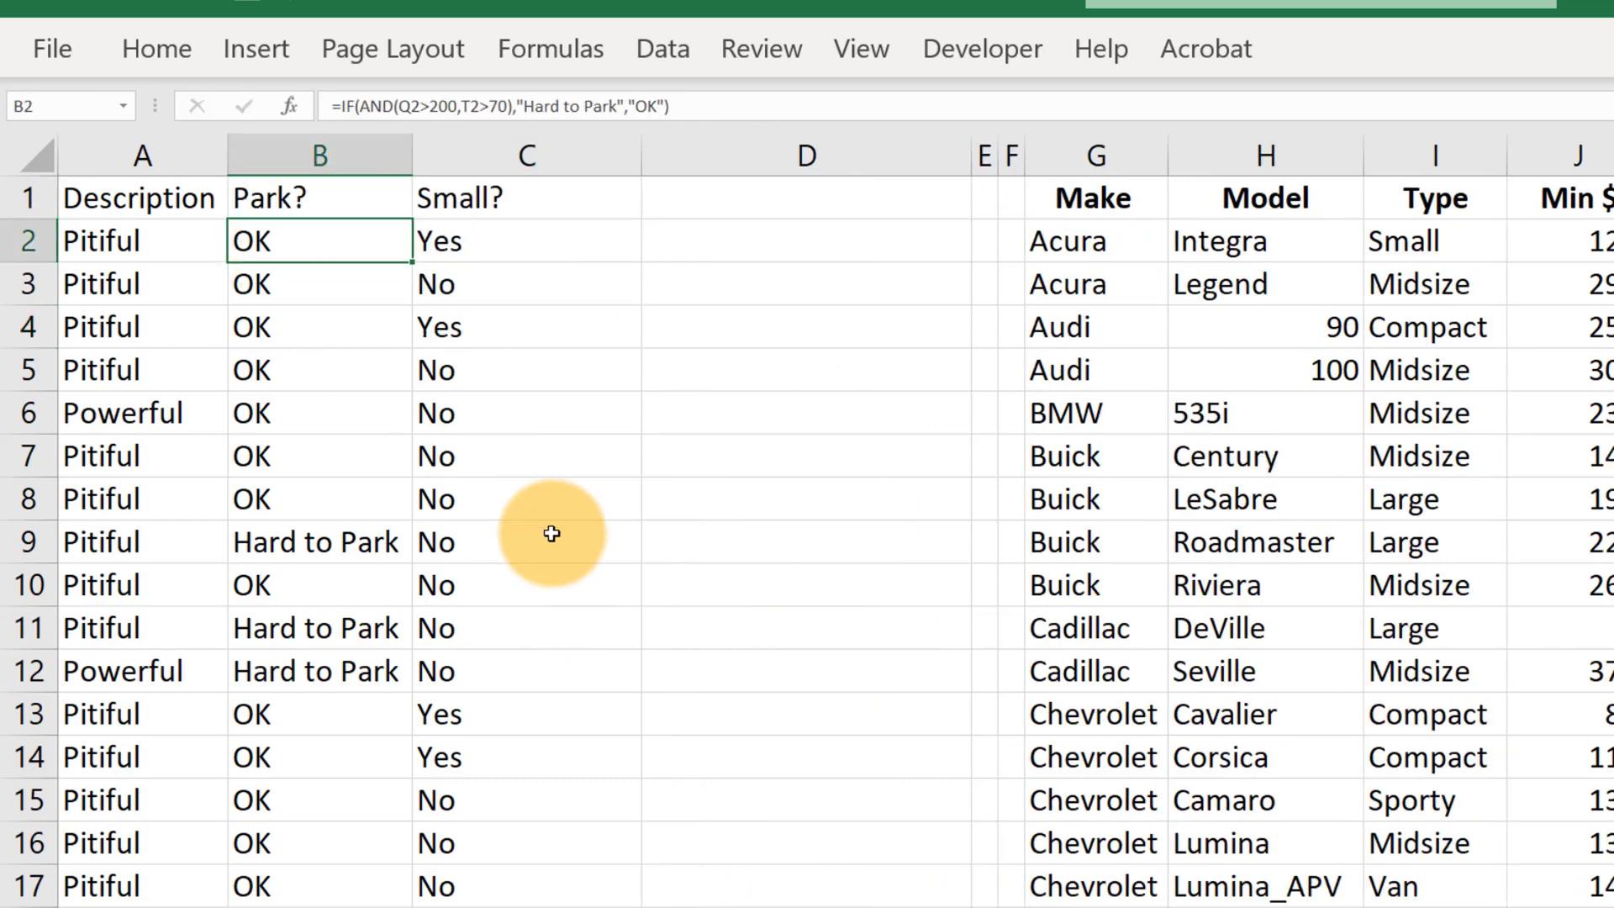
double_click(530, 235)
key("Escape")
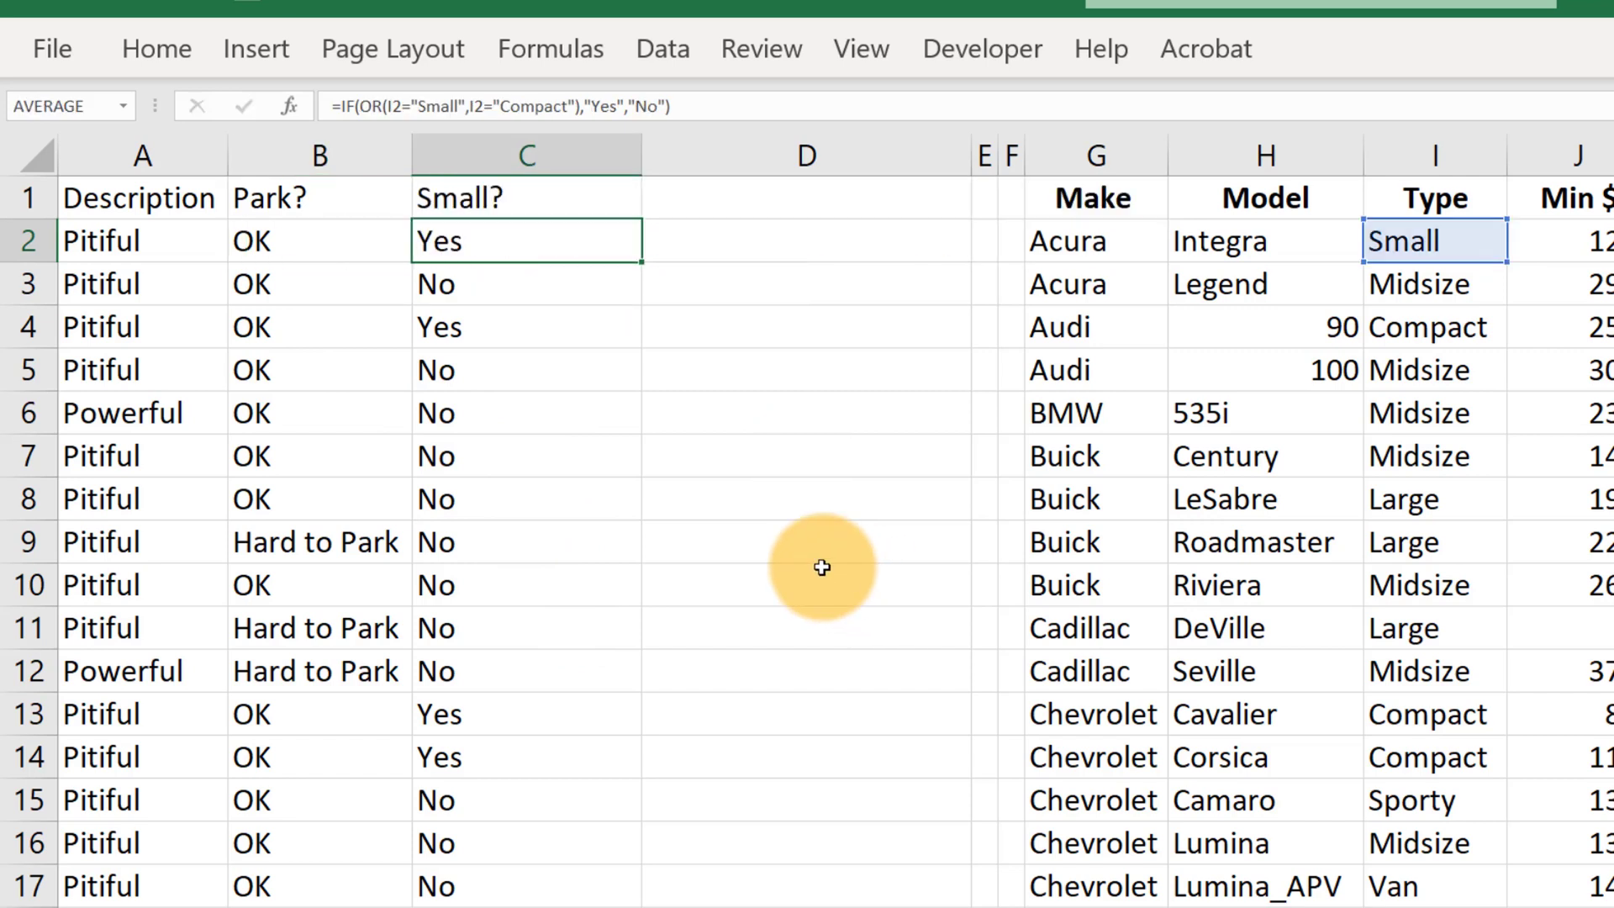
- Examine the Chevrolet makes and models in G13 to H20 as the basis for a formula in column D
left_click(744, 209)
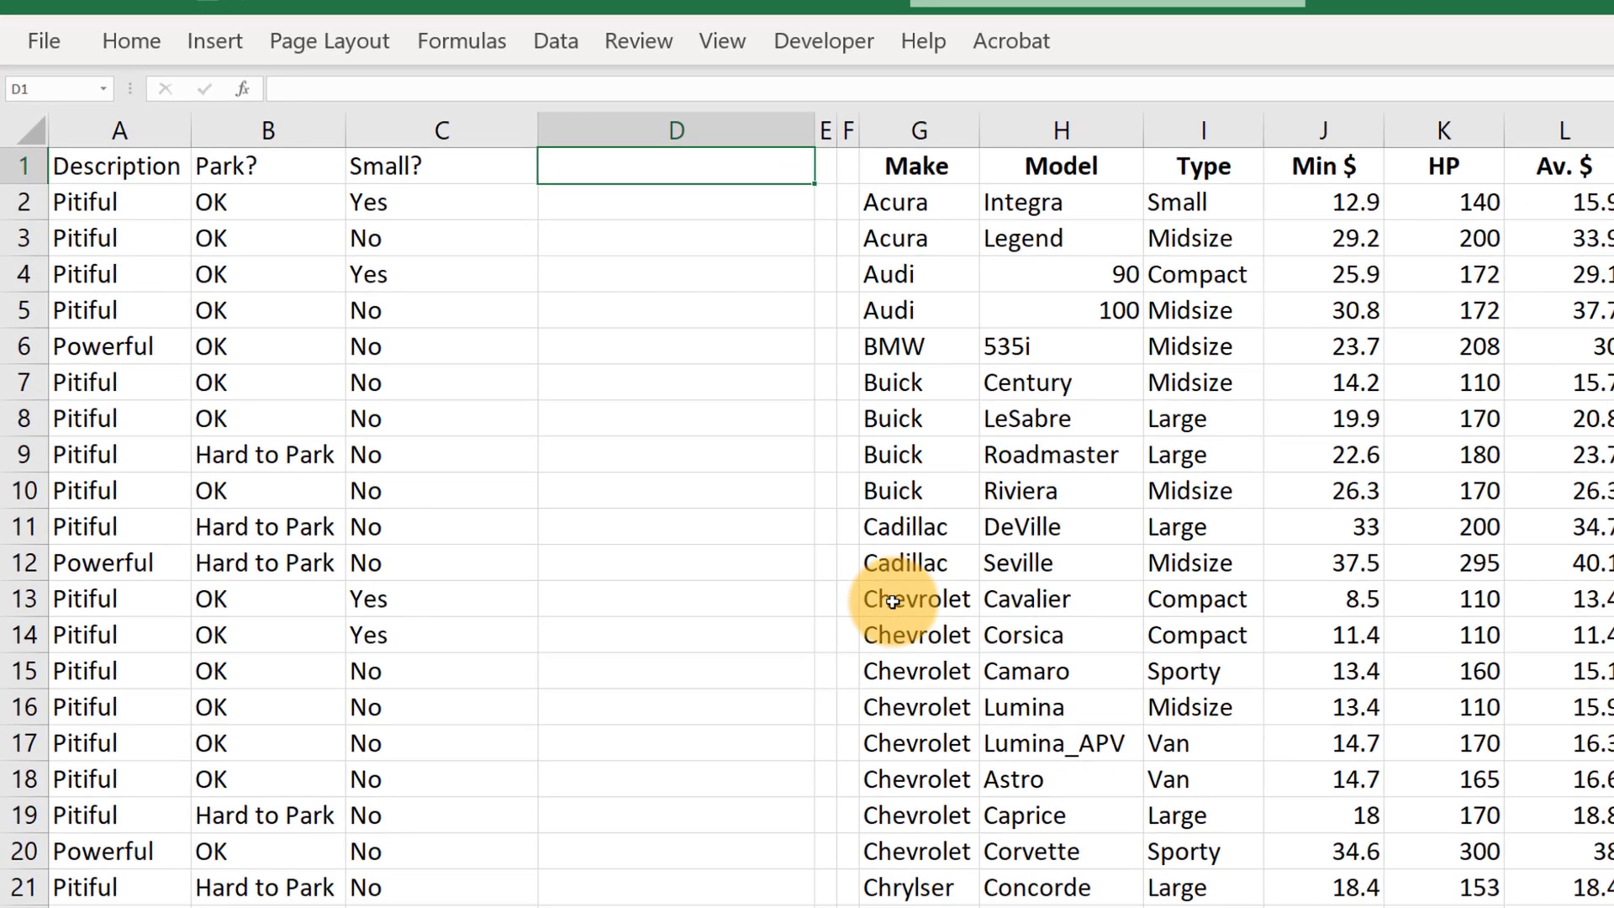
left_click_drag(903, 599, 992, 877)
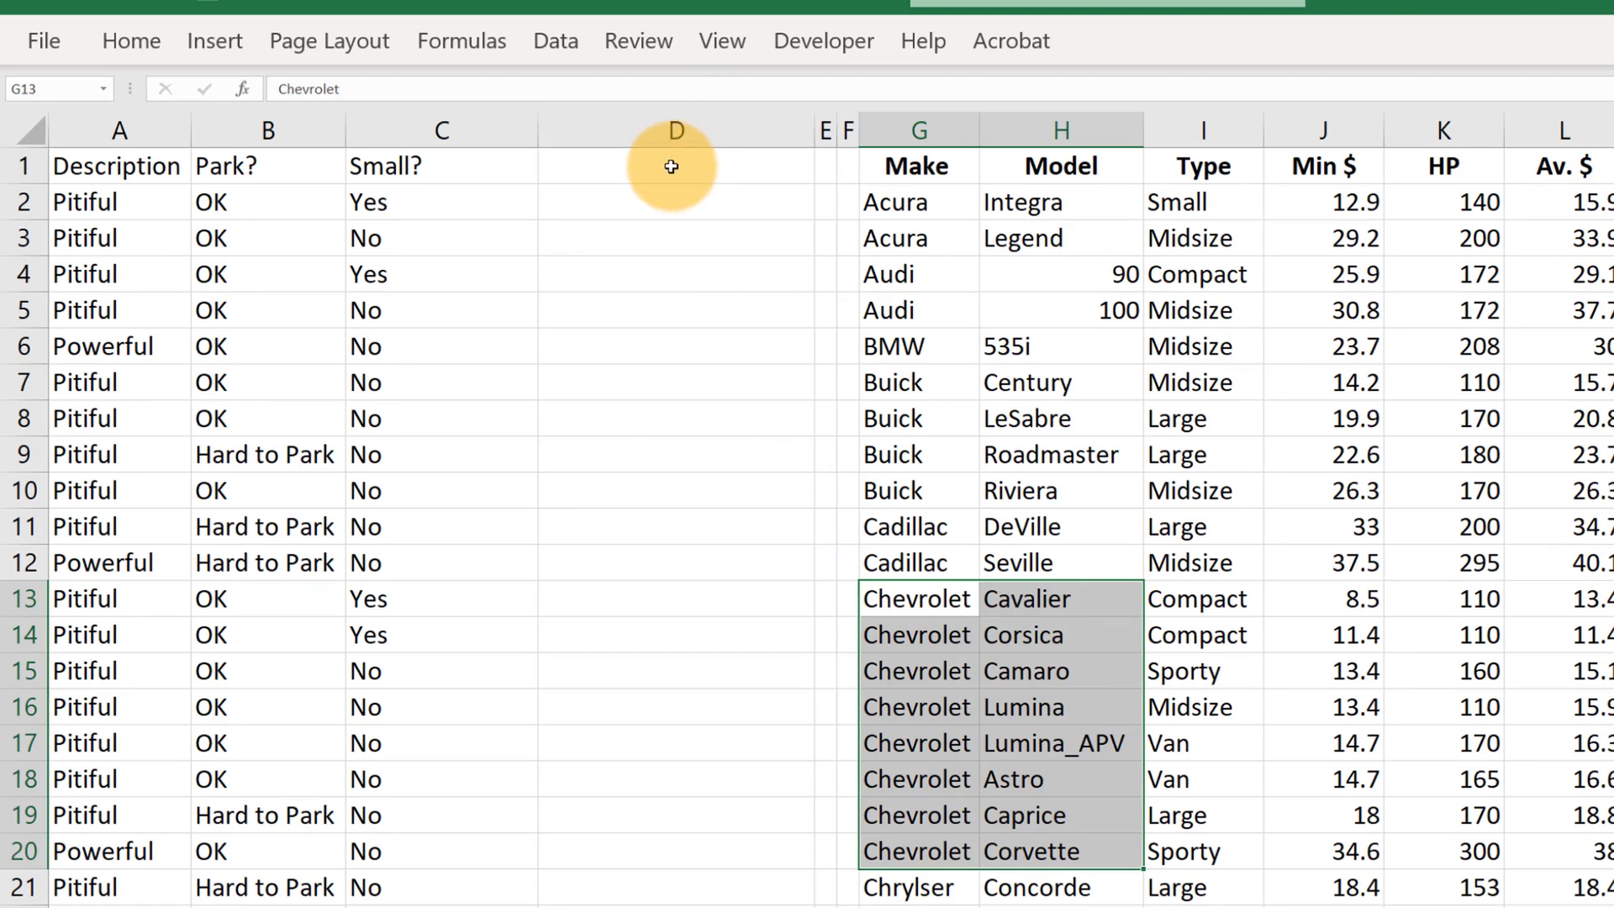
- Enter the heading Buy? in cell D1
left_click(671, 166)
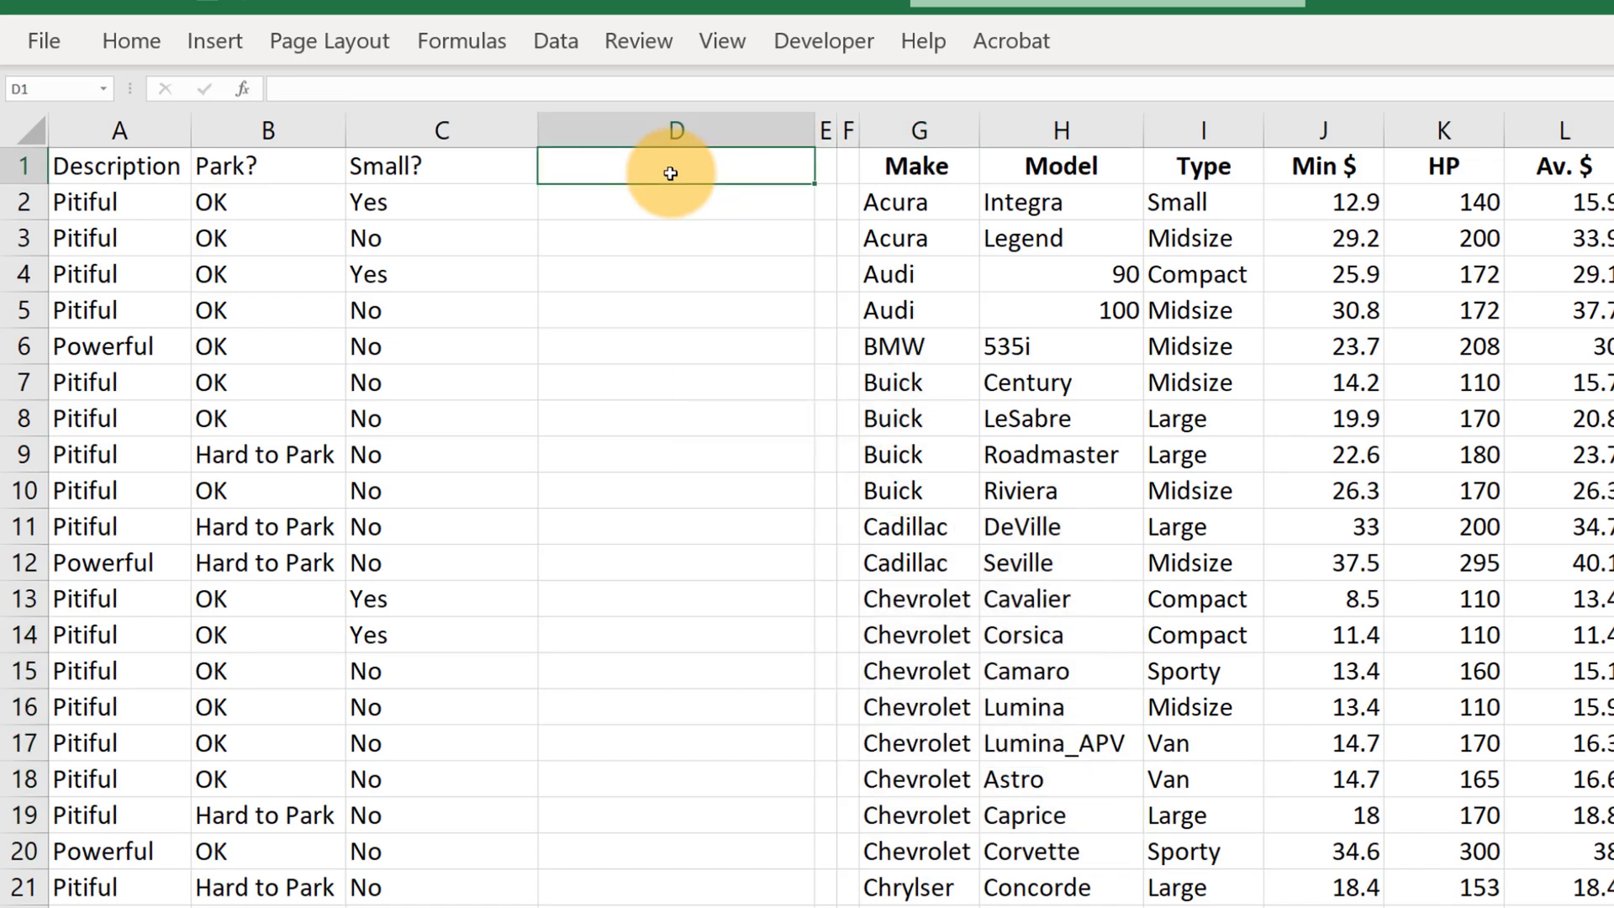
type("Buy?")
key("Return")
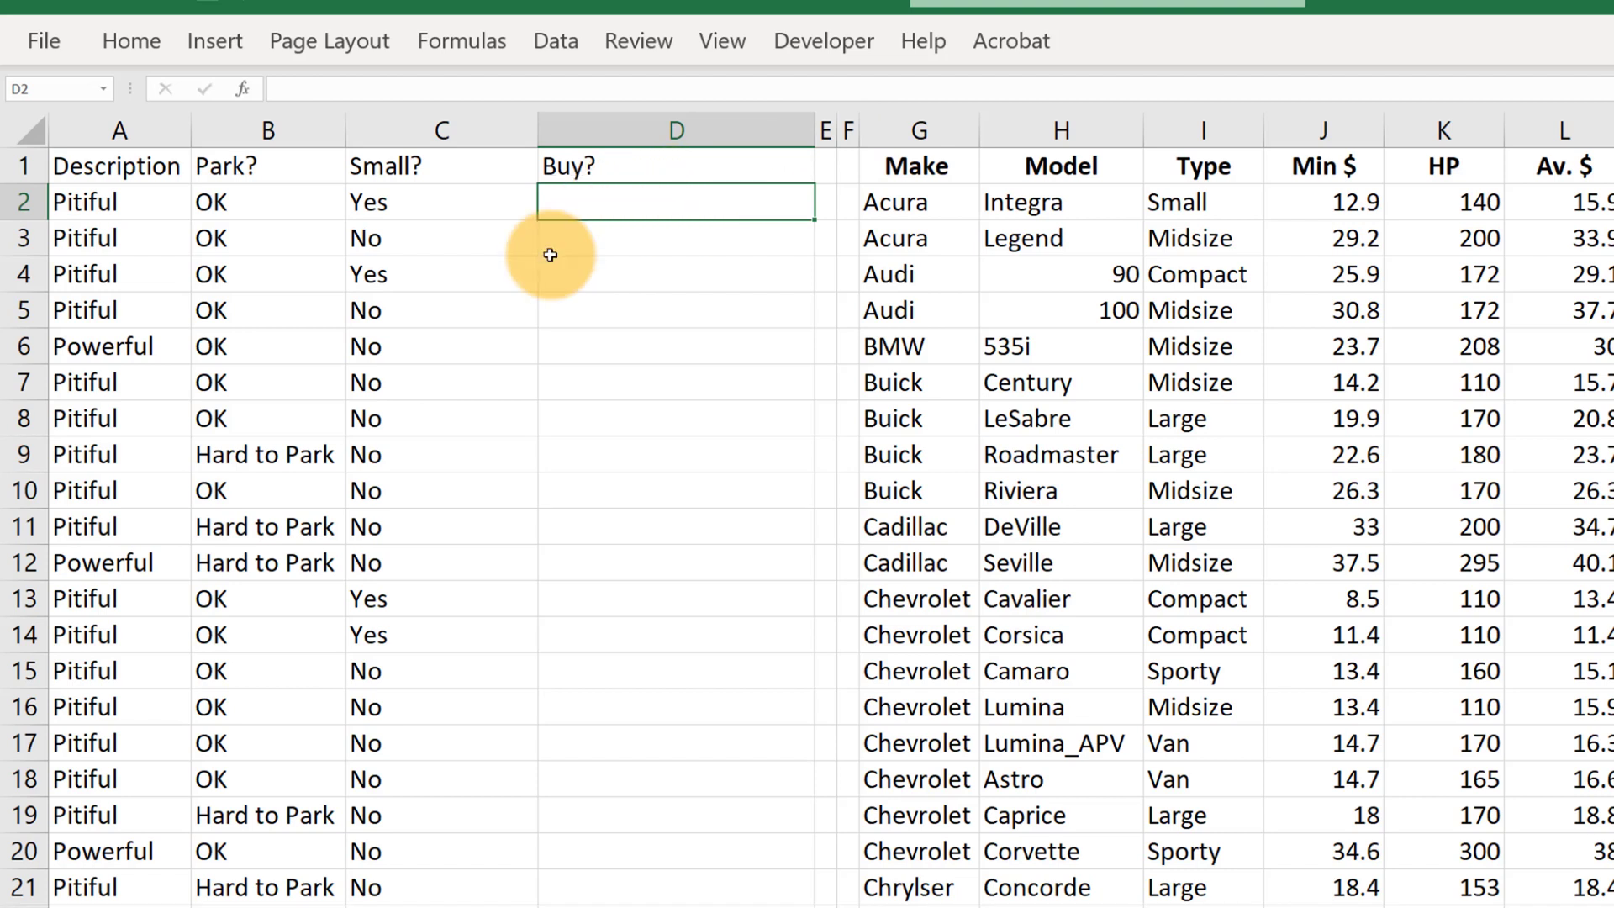
- Enter the formula =IF(NOT(G2="Chevrolet"),"Yes","No") in D2
type("=if")
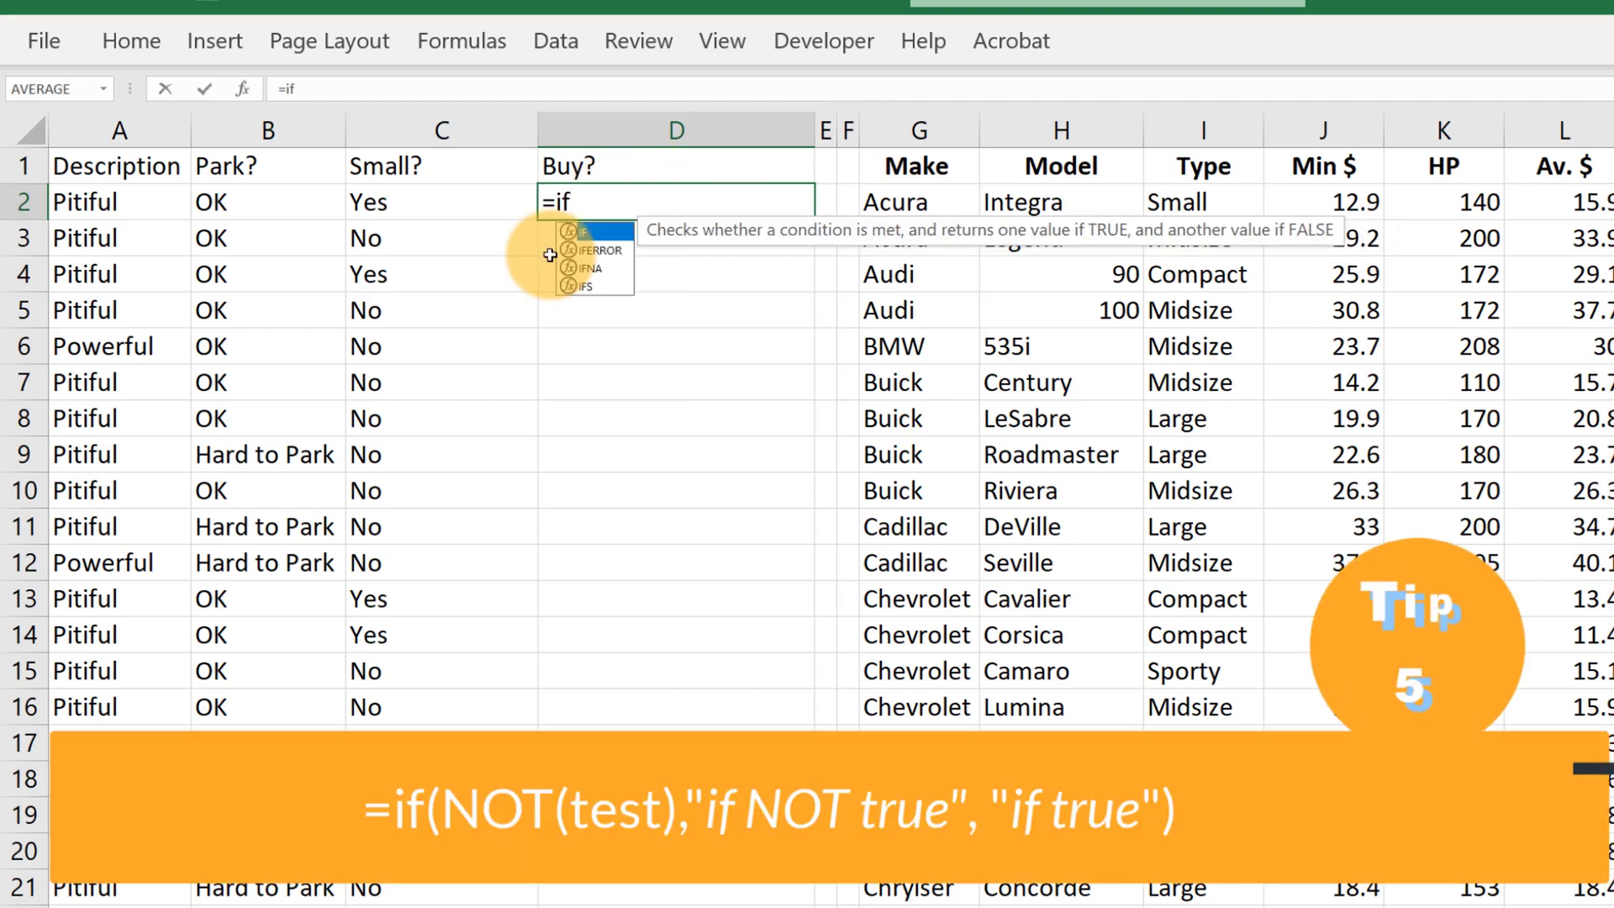
type("(NOT")
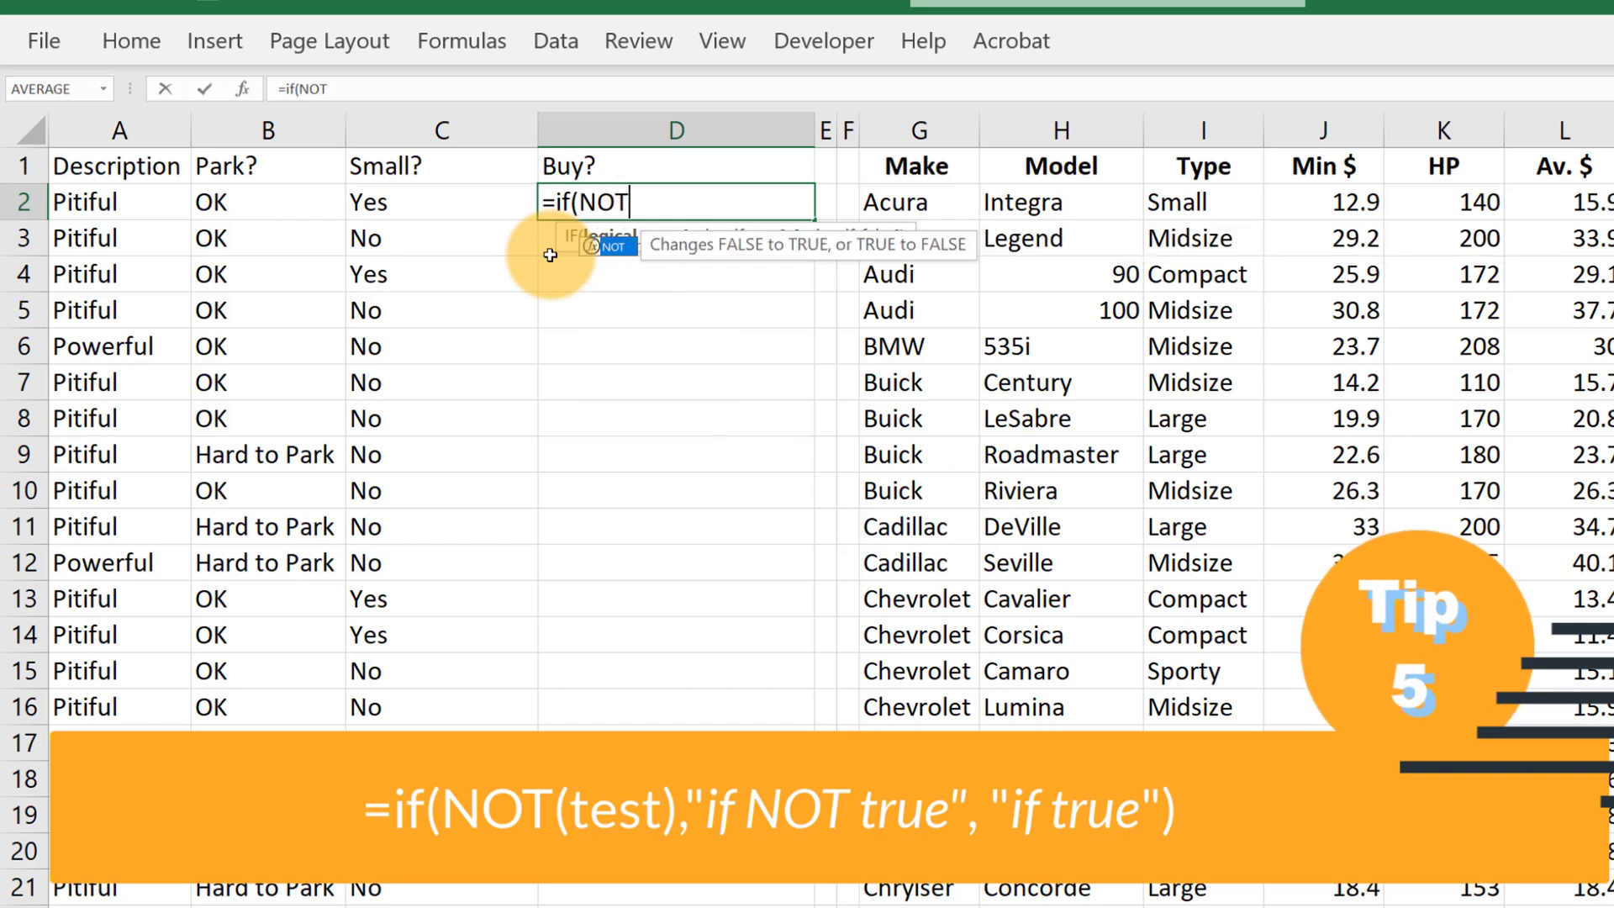
type("(")
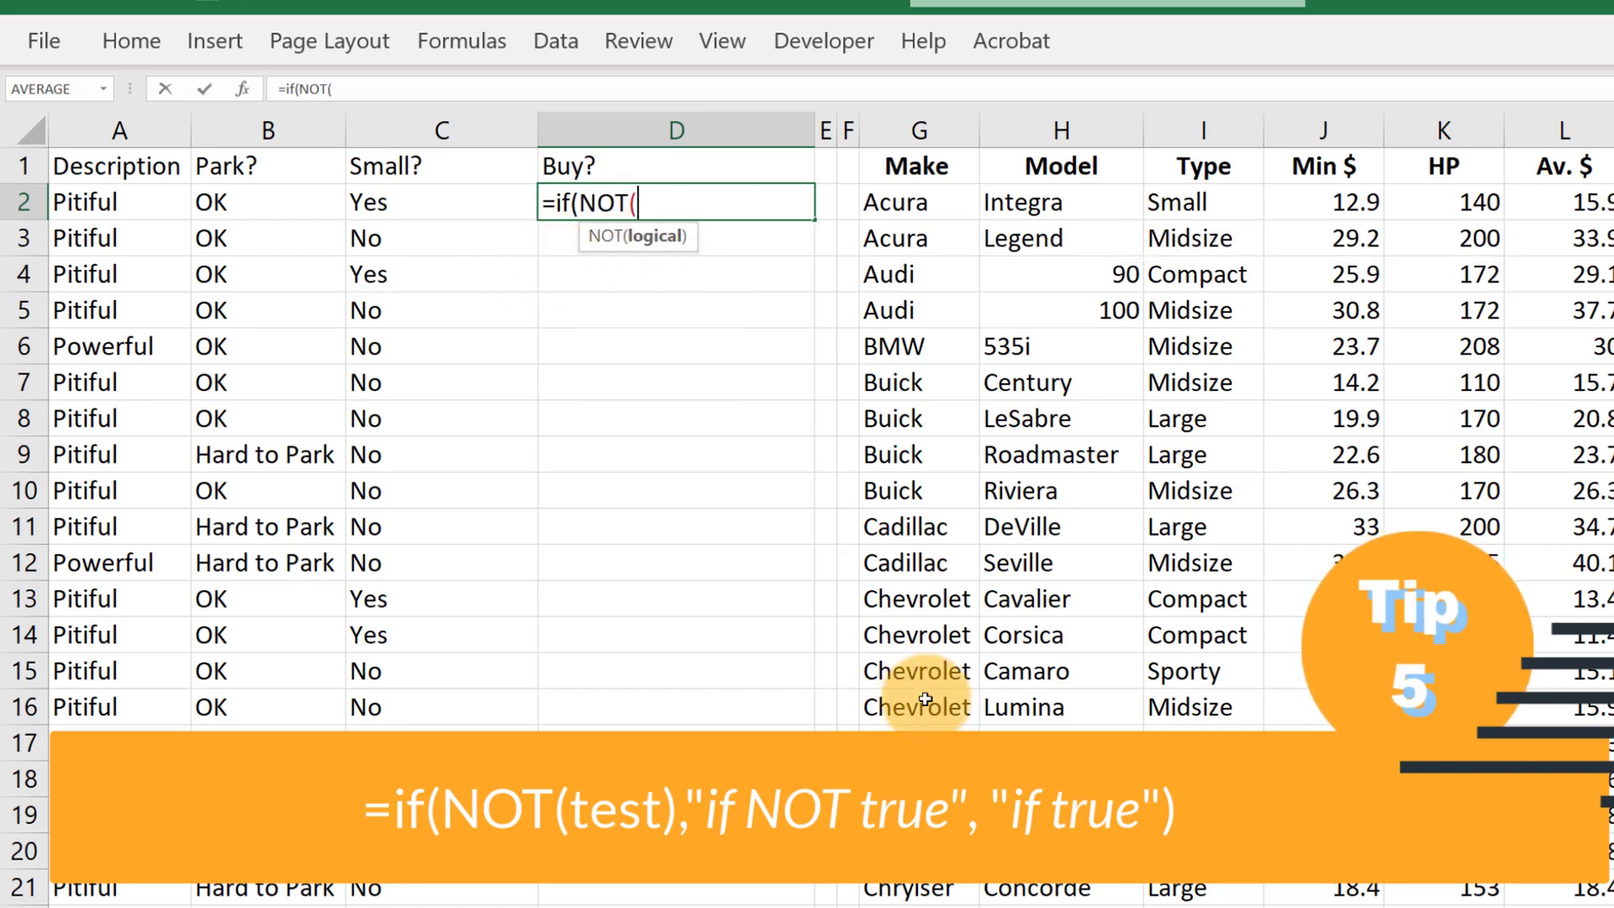
left_click(898, 199)
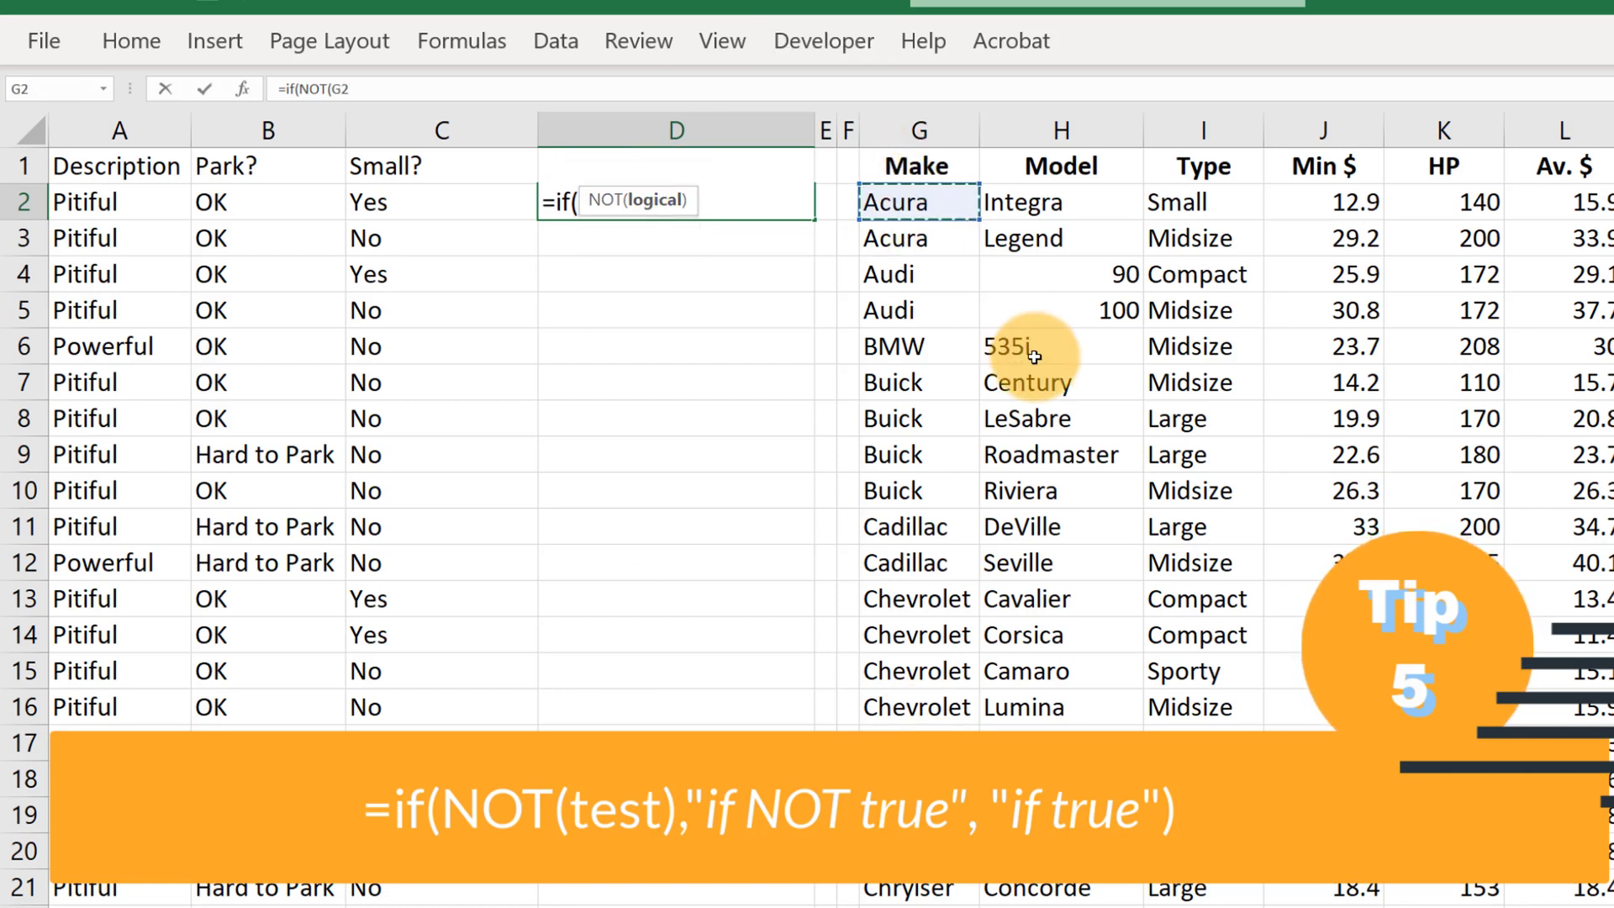
type("=\"Che")
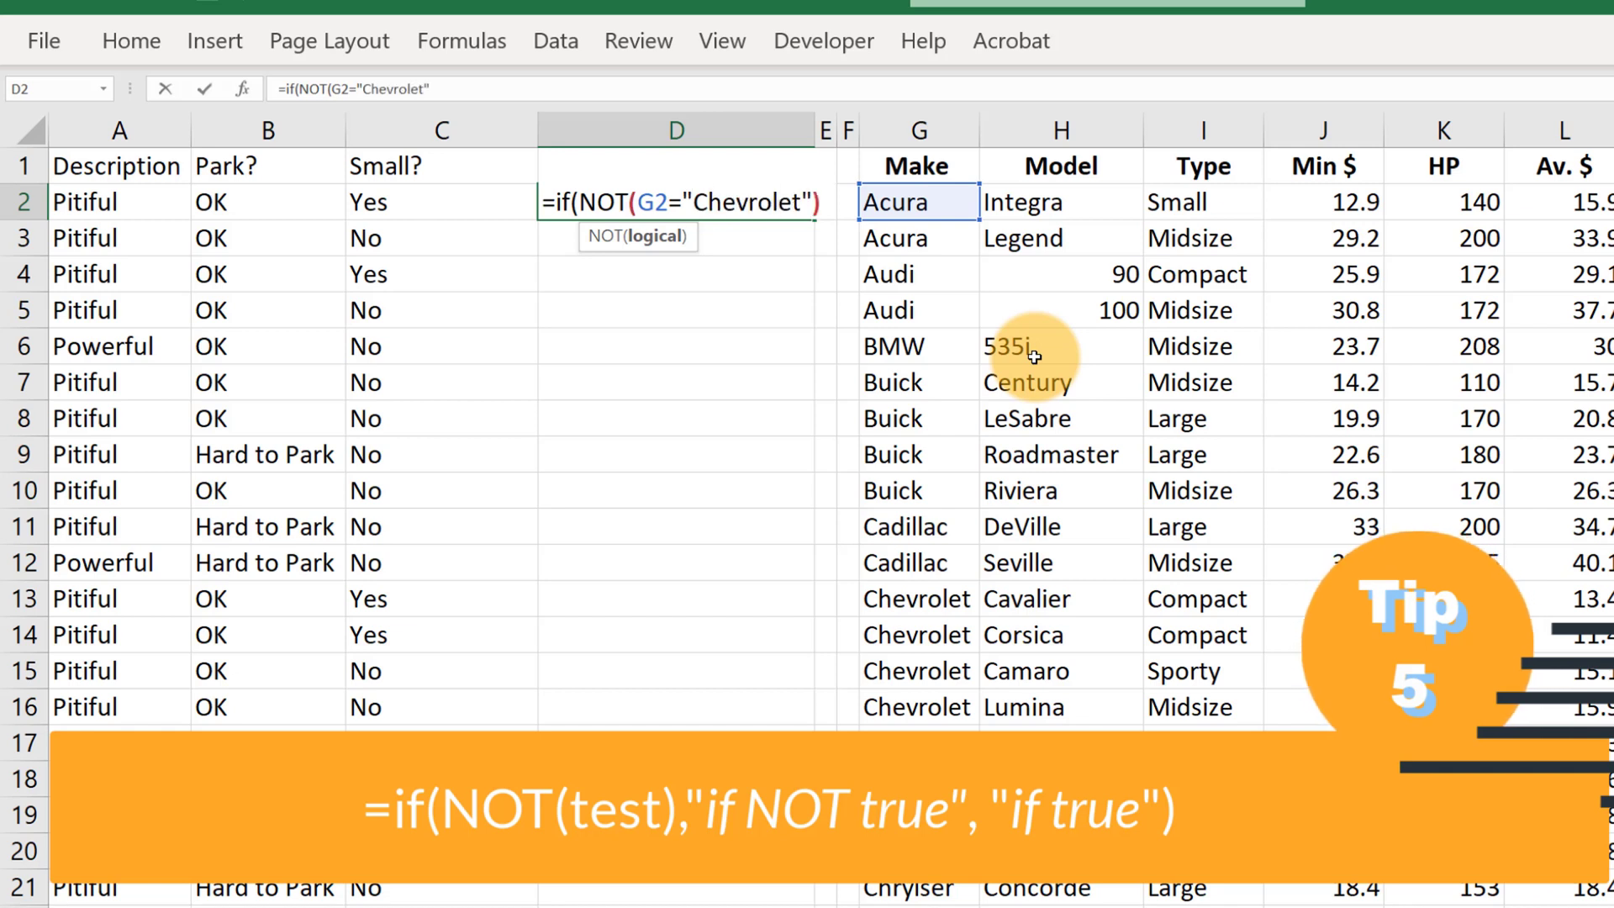
type("vrolet\")")
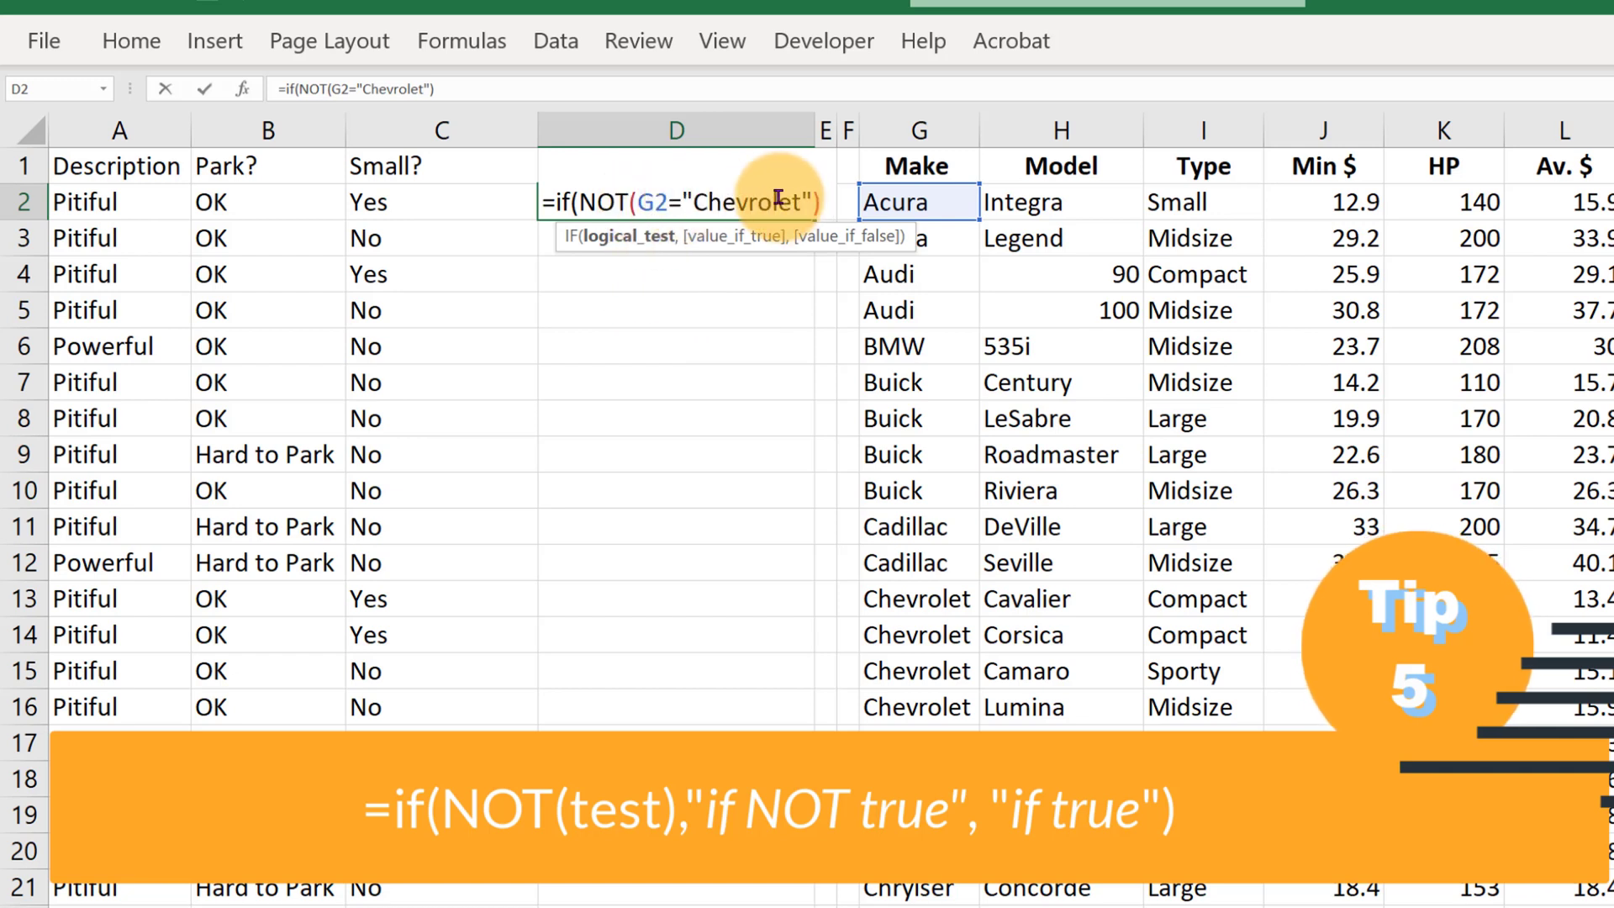
type(",\"")
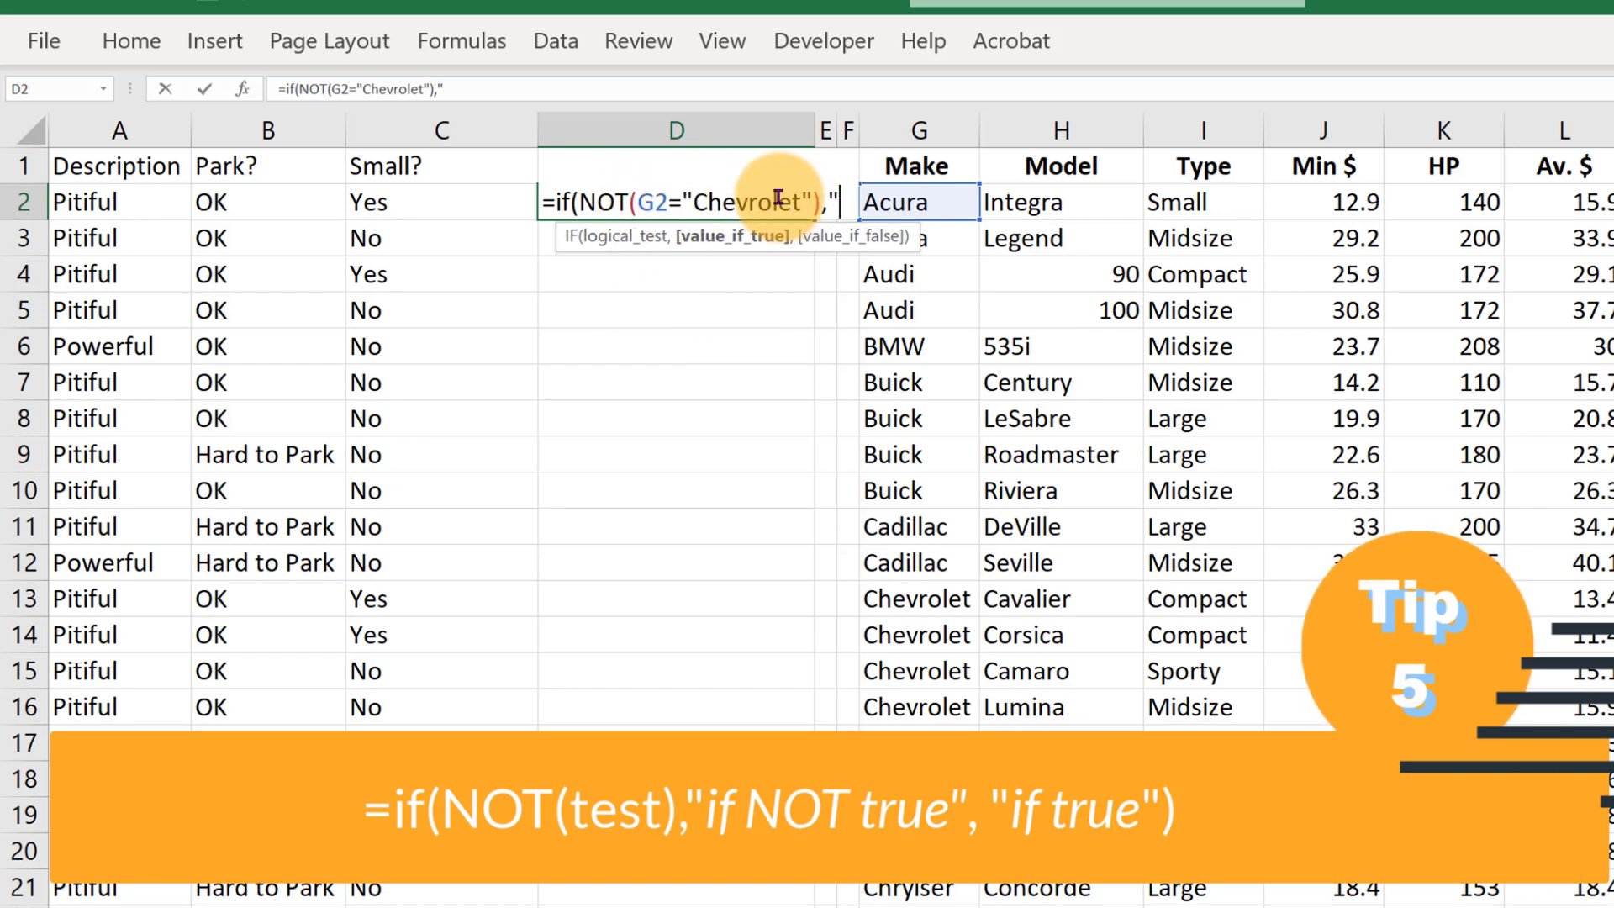
type("Yes\",\"N")
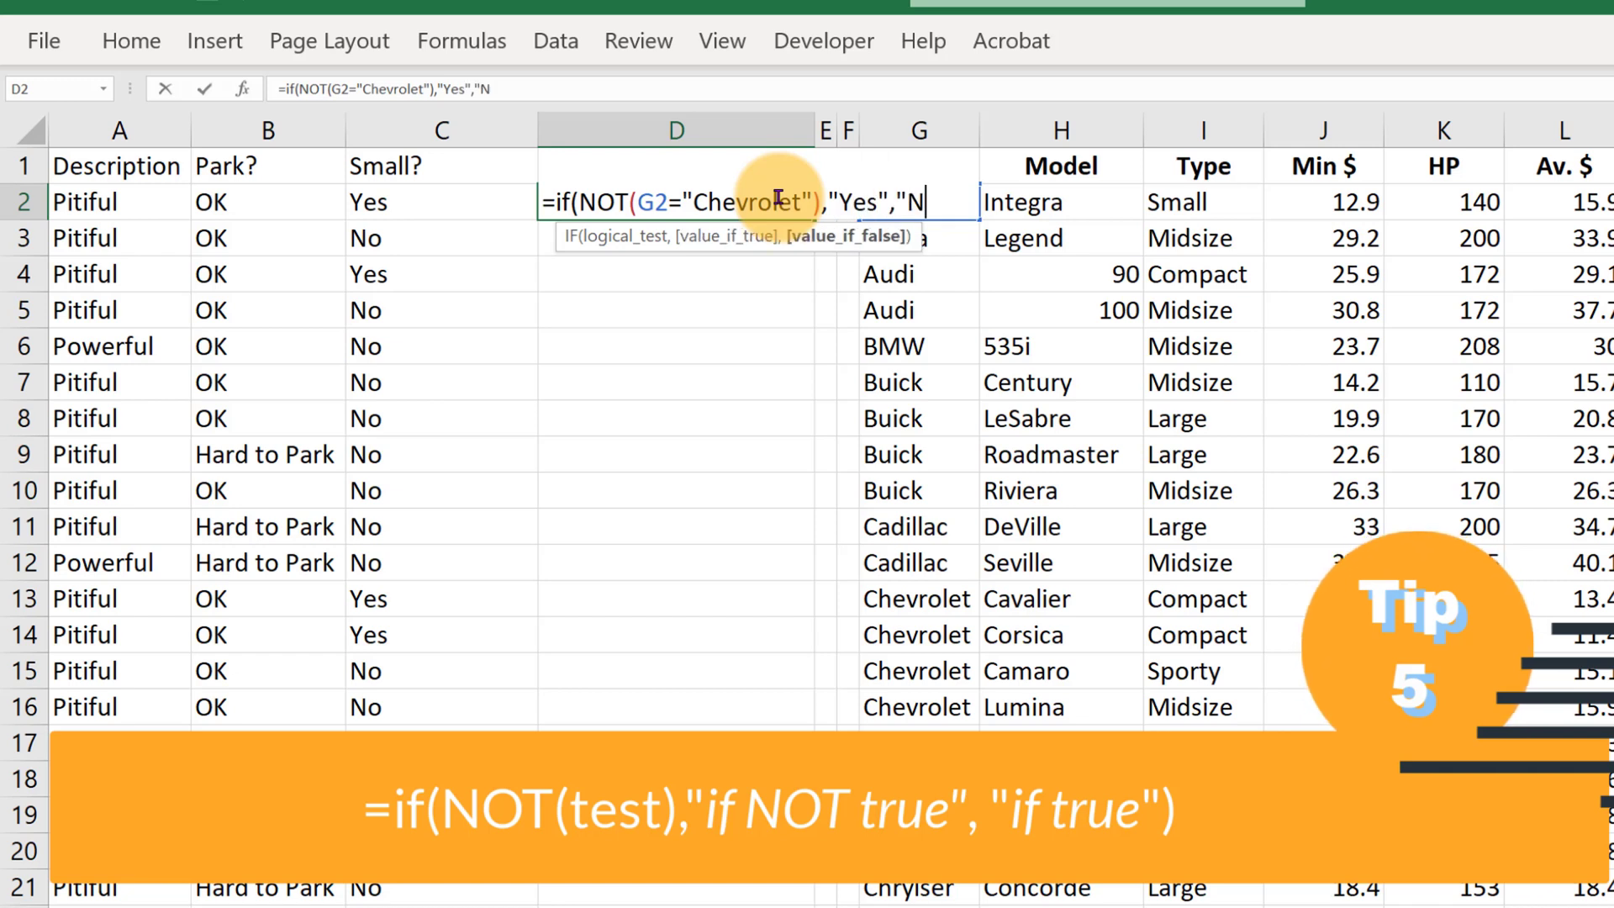
type("o\")")
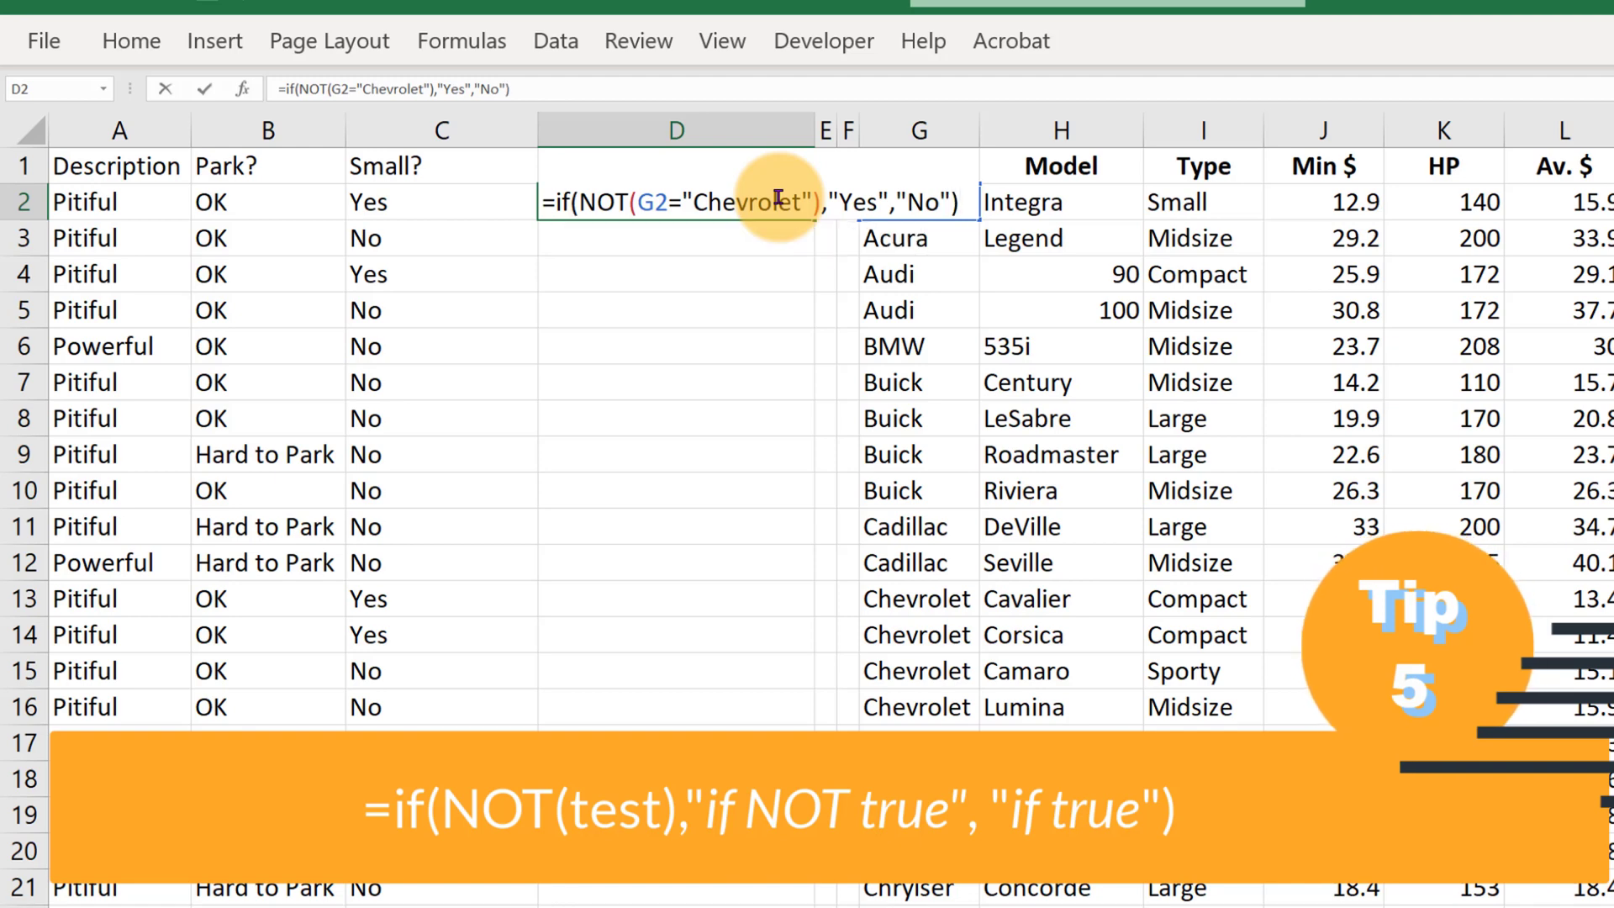
key("Return")
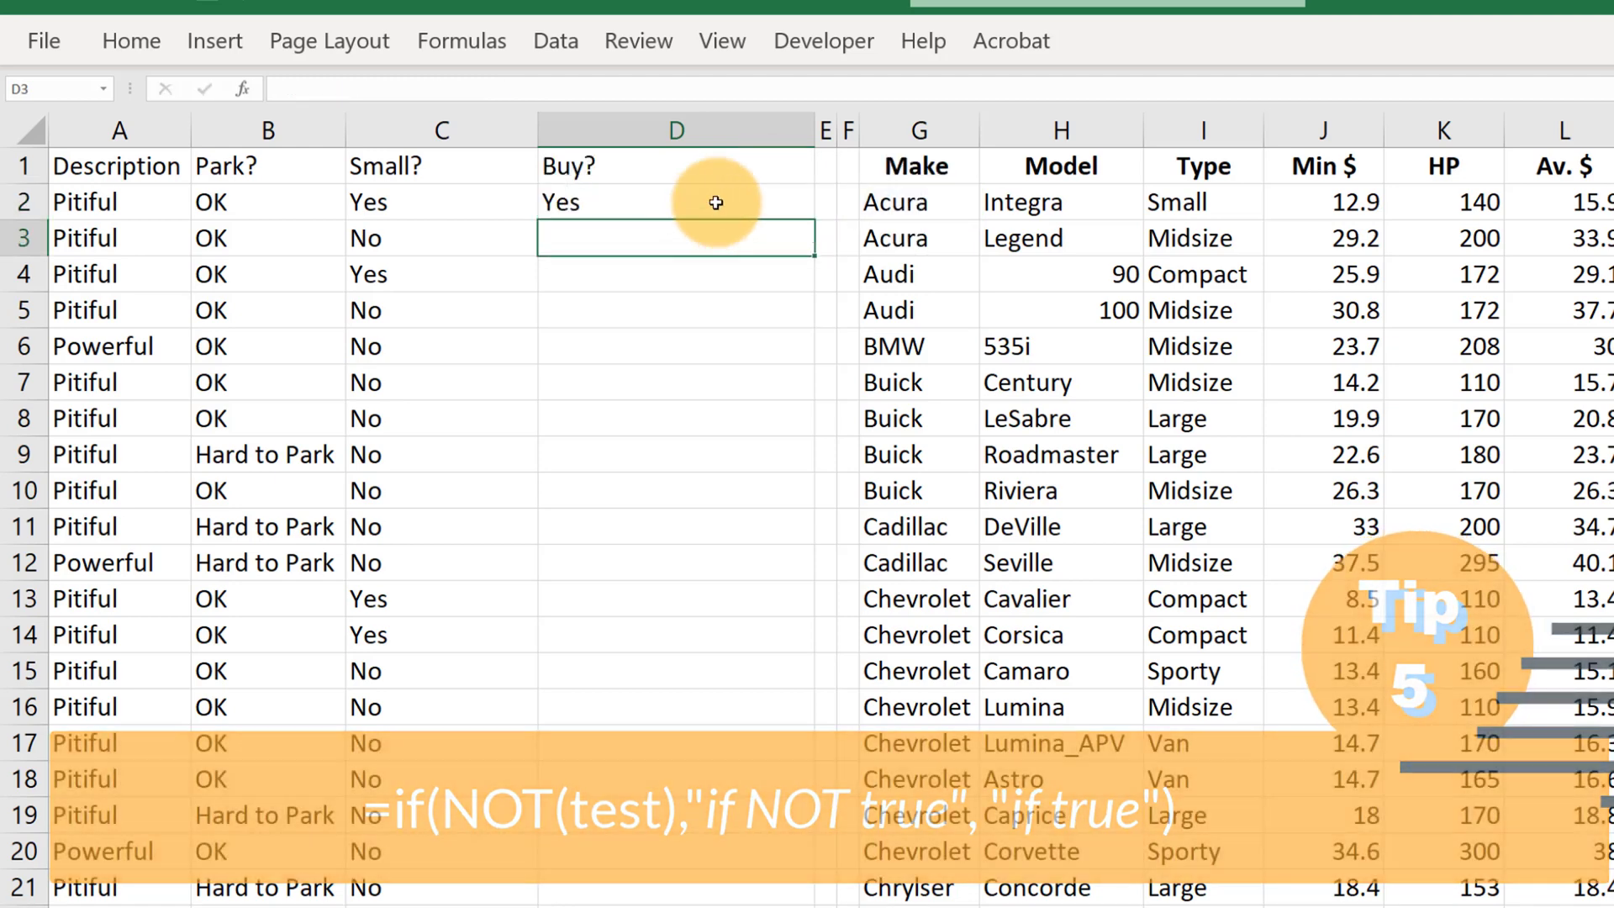
- Fill the D2 formula down column D for all the cars, and check it against the results in the Chevrolet rows
left_click(744, 200)
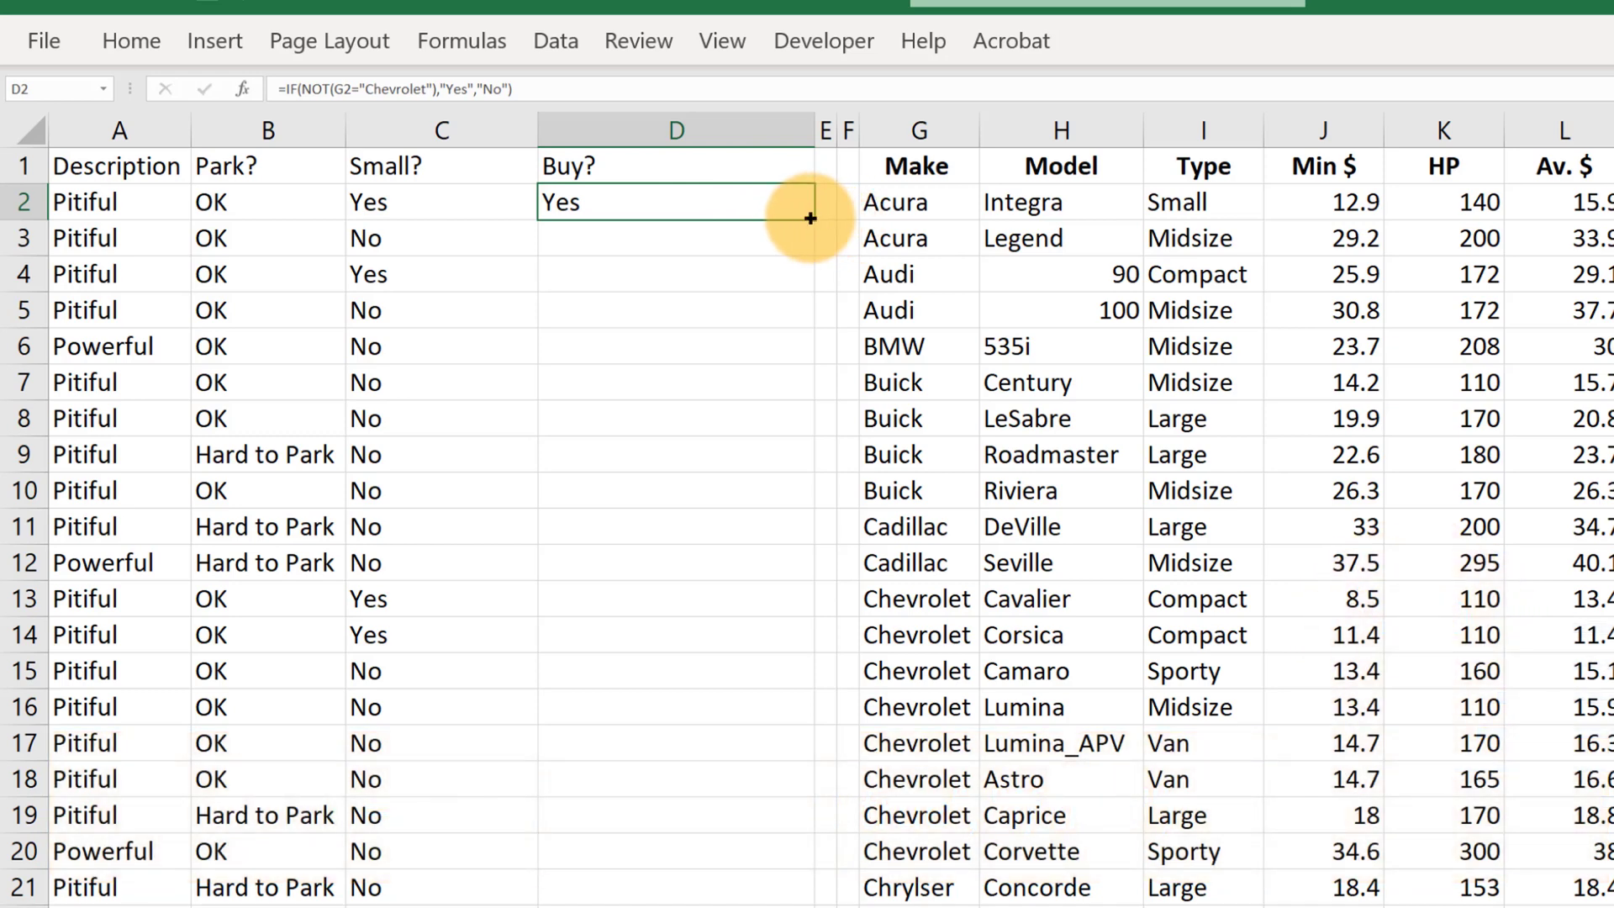
left_click_drag(828, 220, 738, 904)
left_click_drag(589, 612, 631, 815)
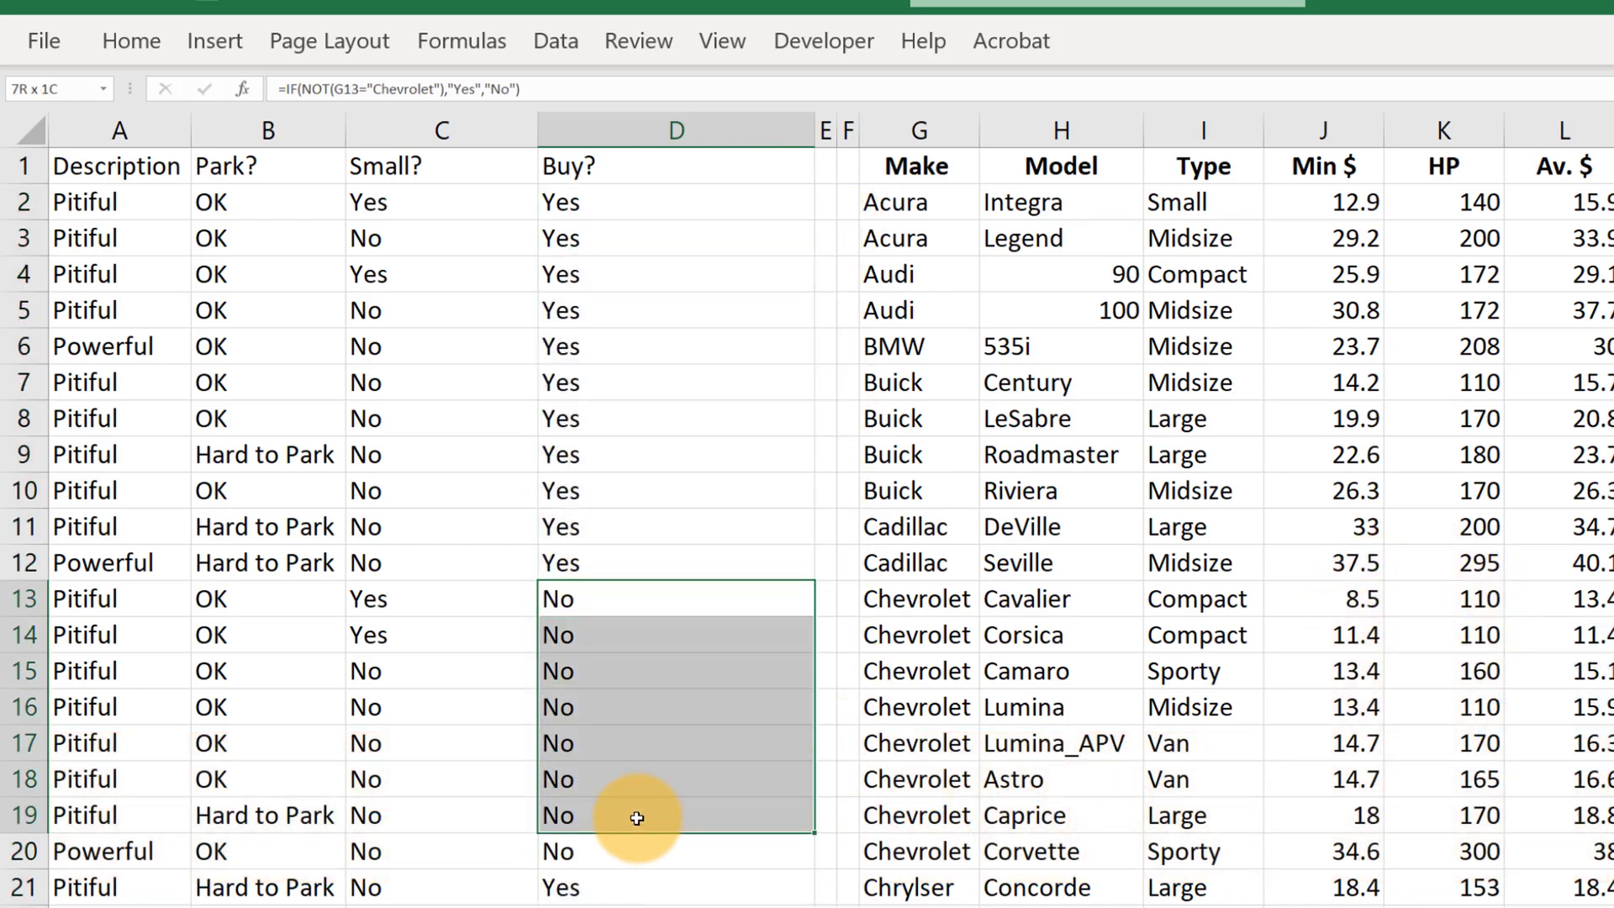
left_click(667, 533)
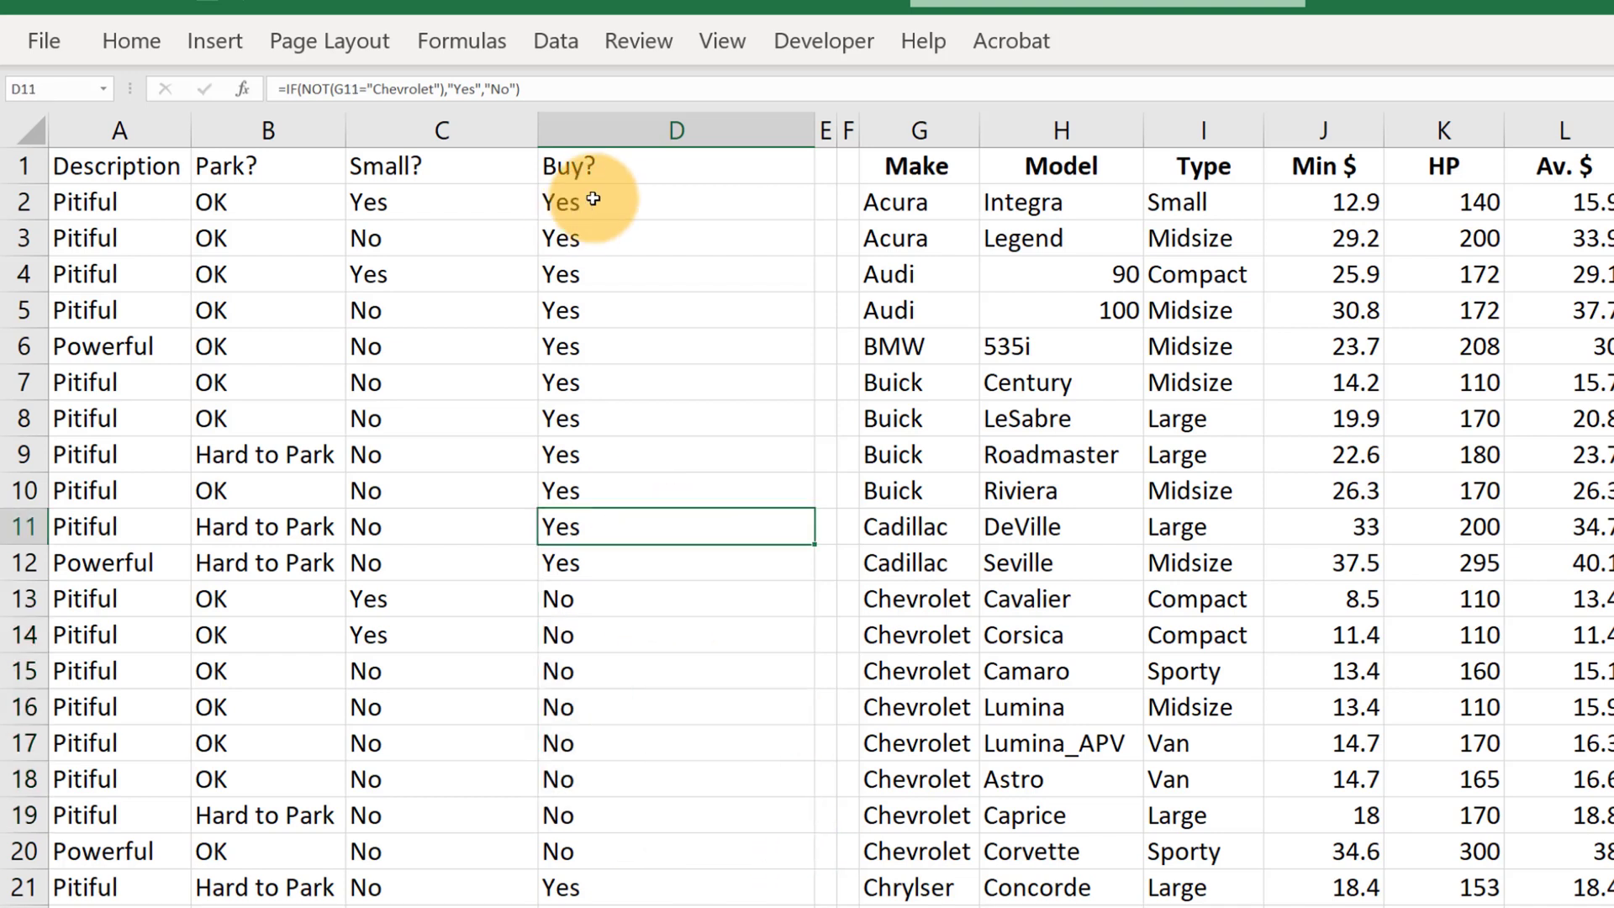
left_click(610, 205)
double_click(604, 203)
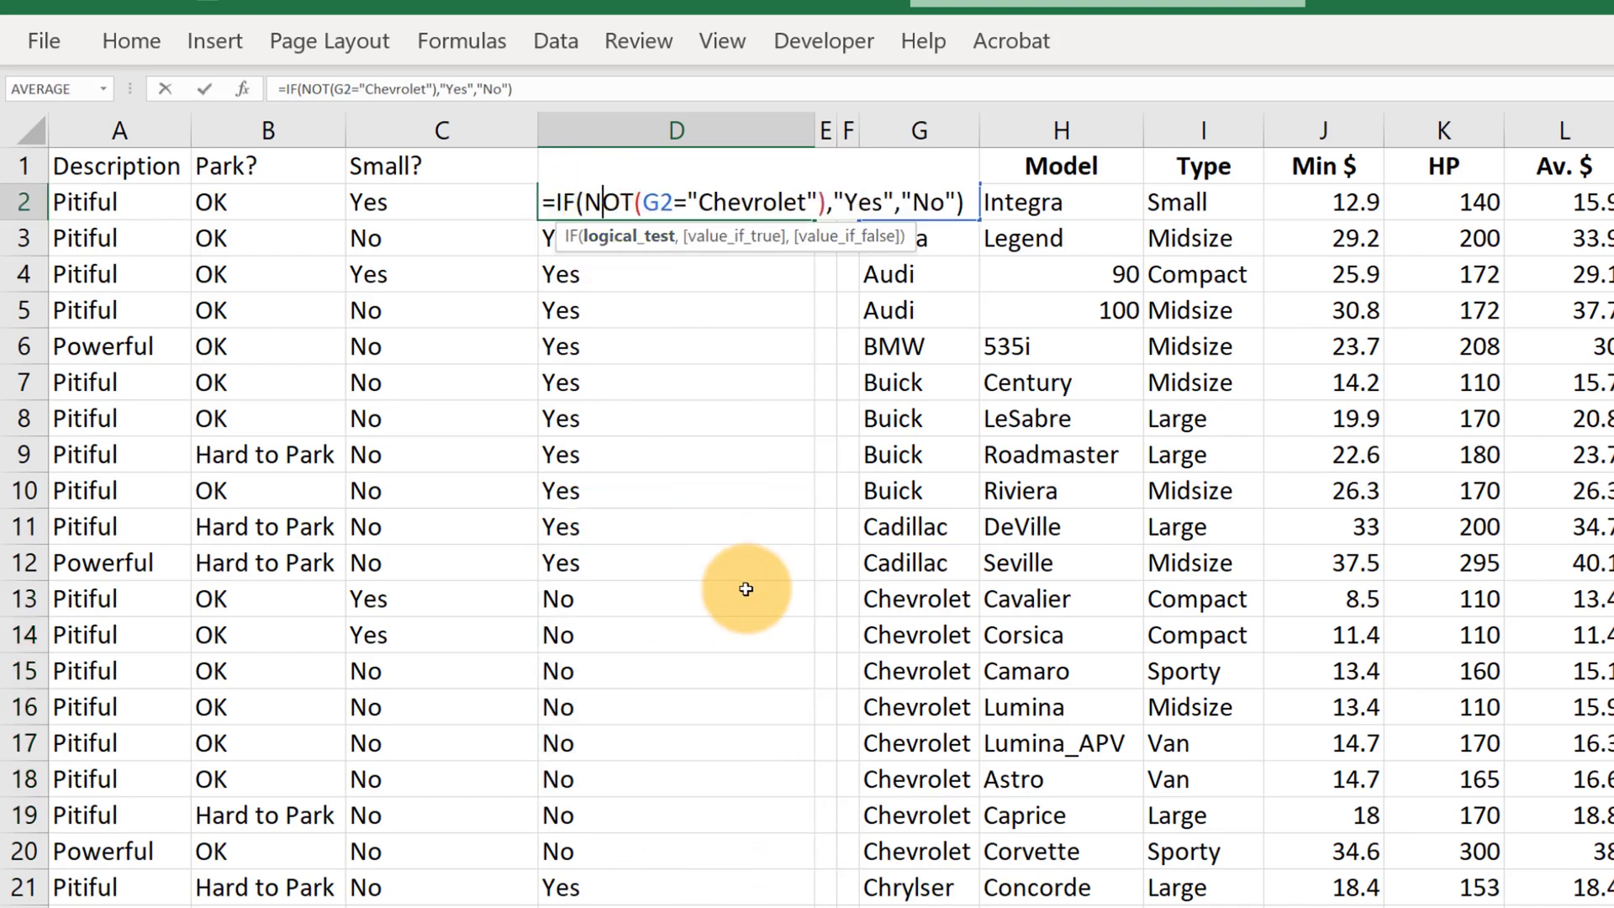
left_click(825, 562)
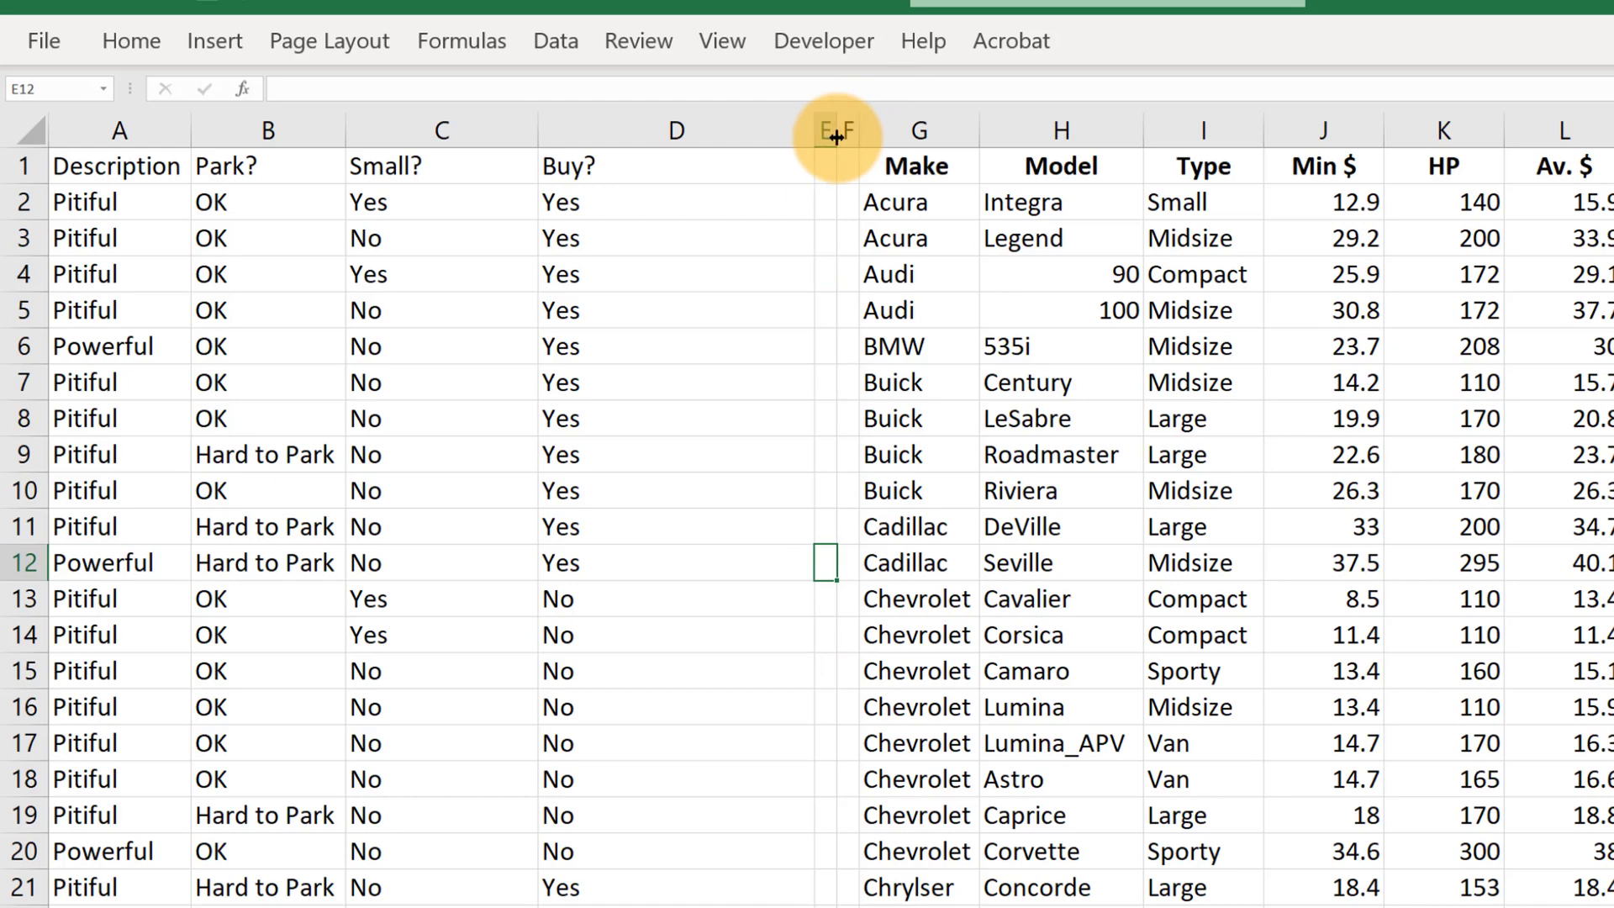
- Widen the empty column E, and review the IF formula in A2 without changing it
left_click_drag(837, 136, 1083, 182)
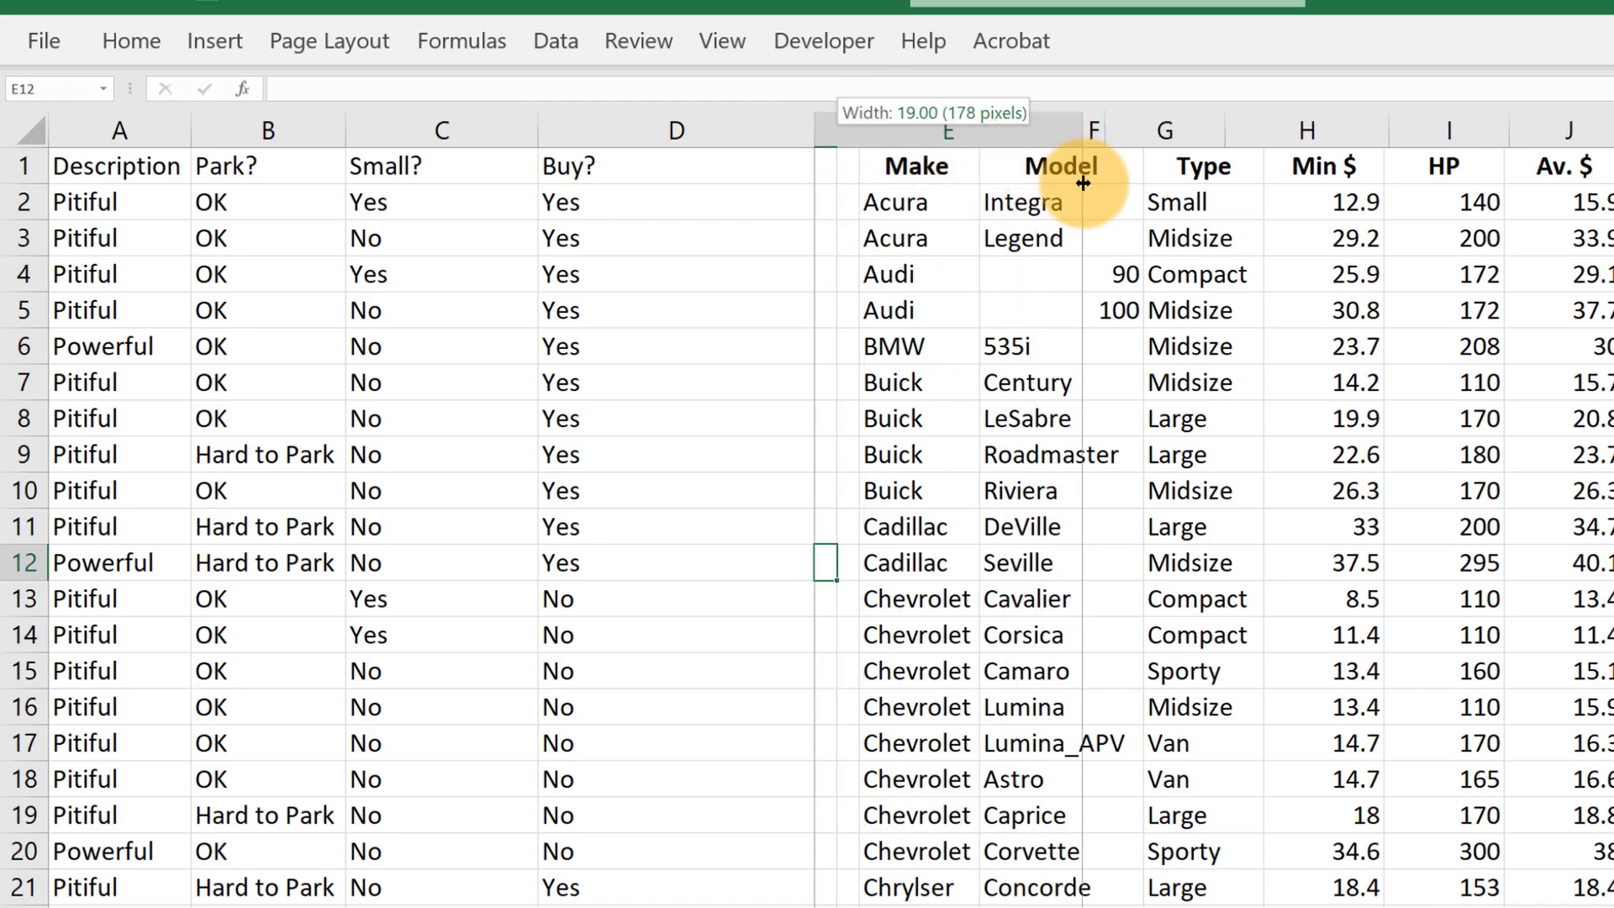
left_click_drag(1083, 183, 1142, 182)
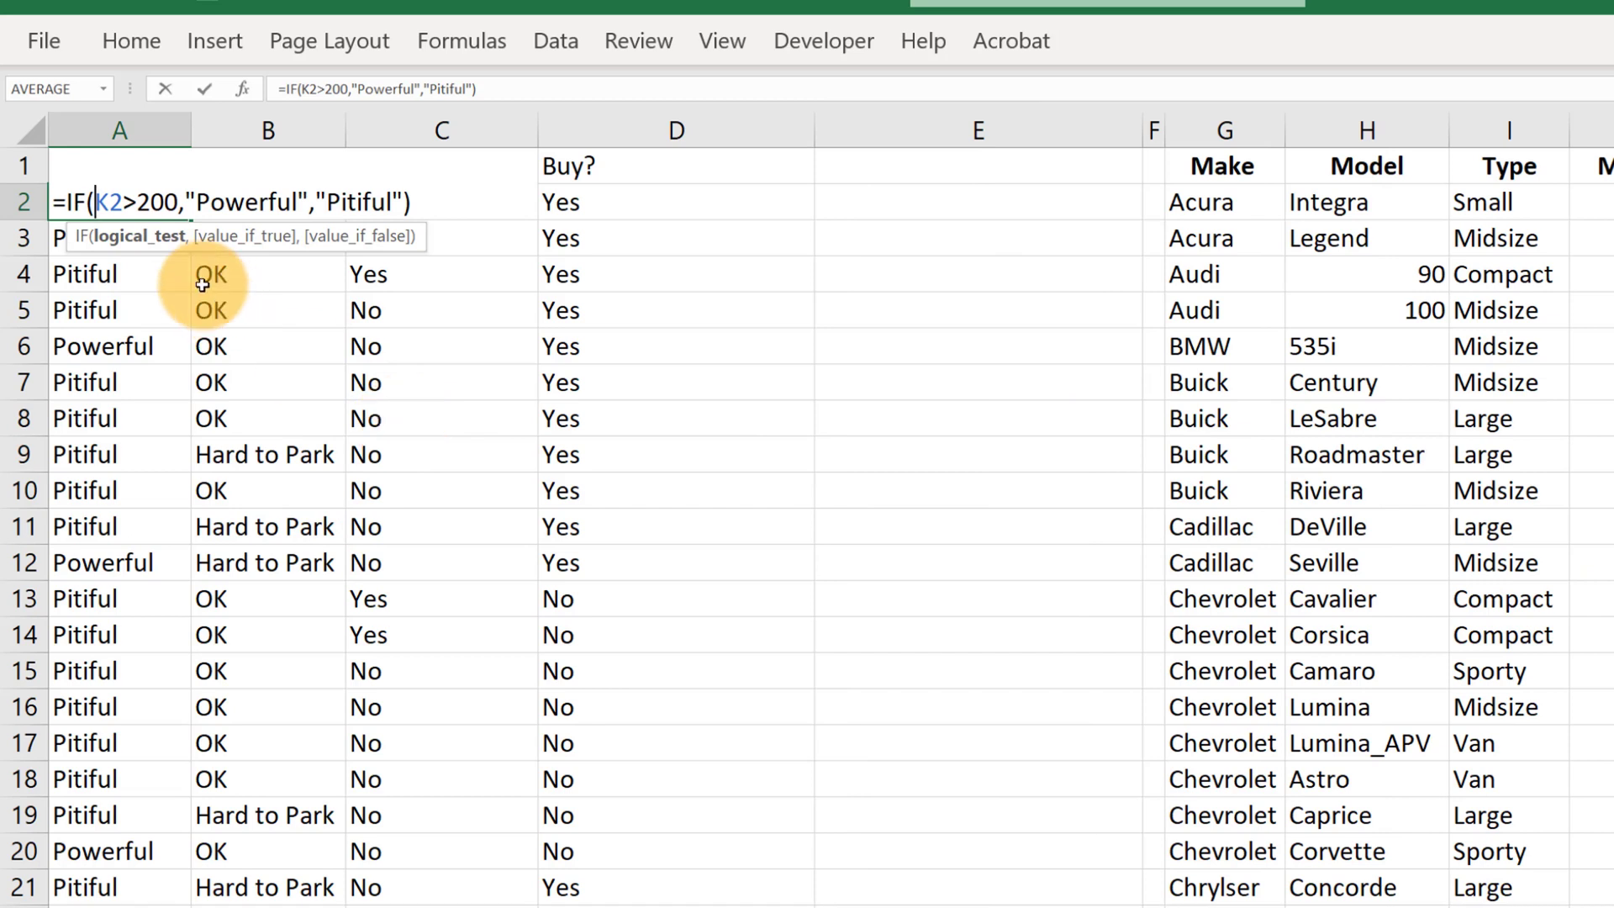
left_click(105, 309)
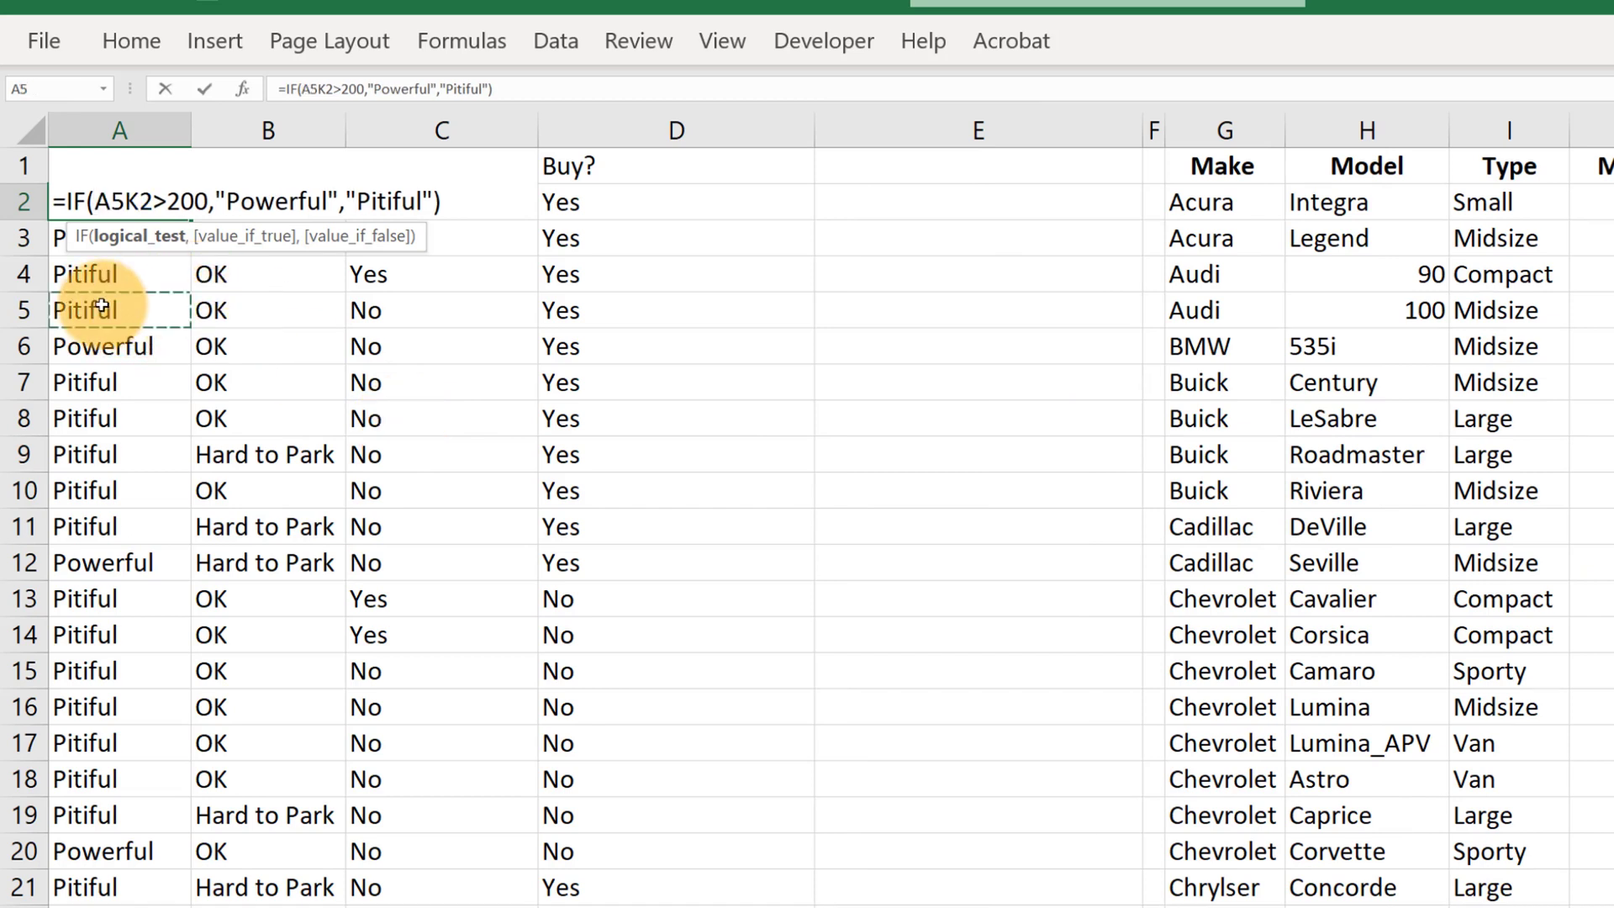
key("Escape")
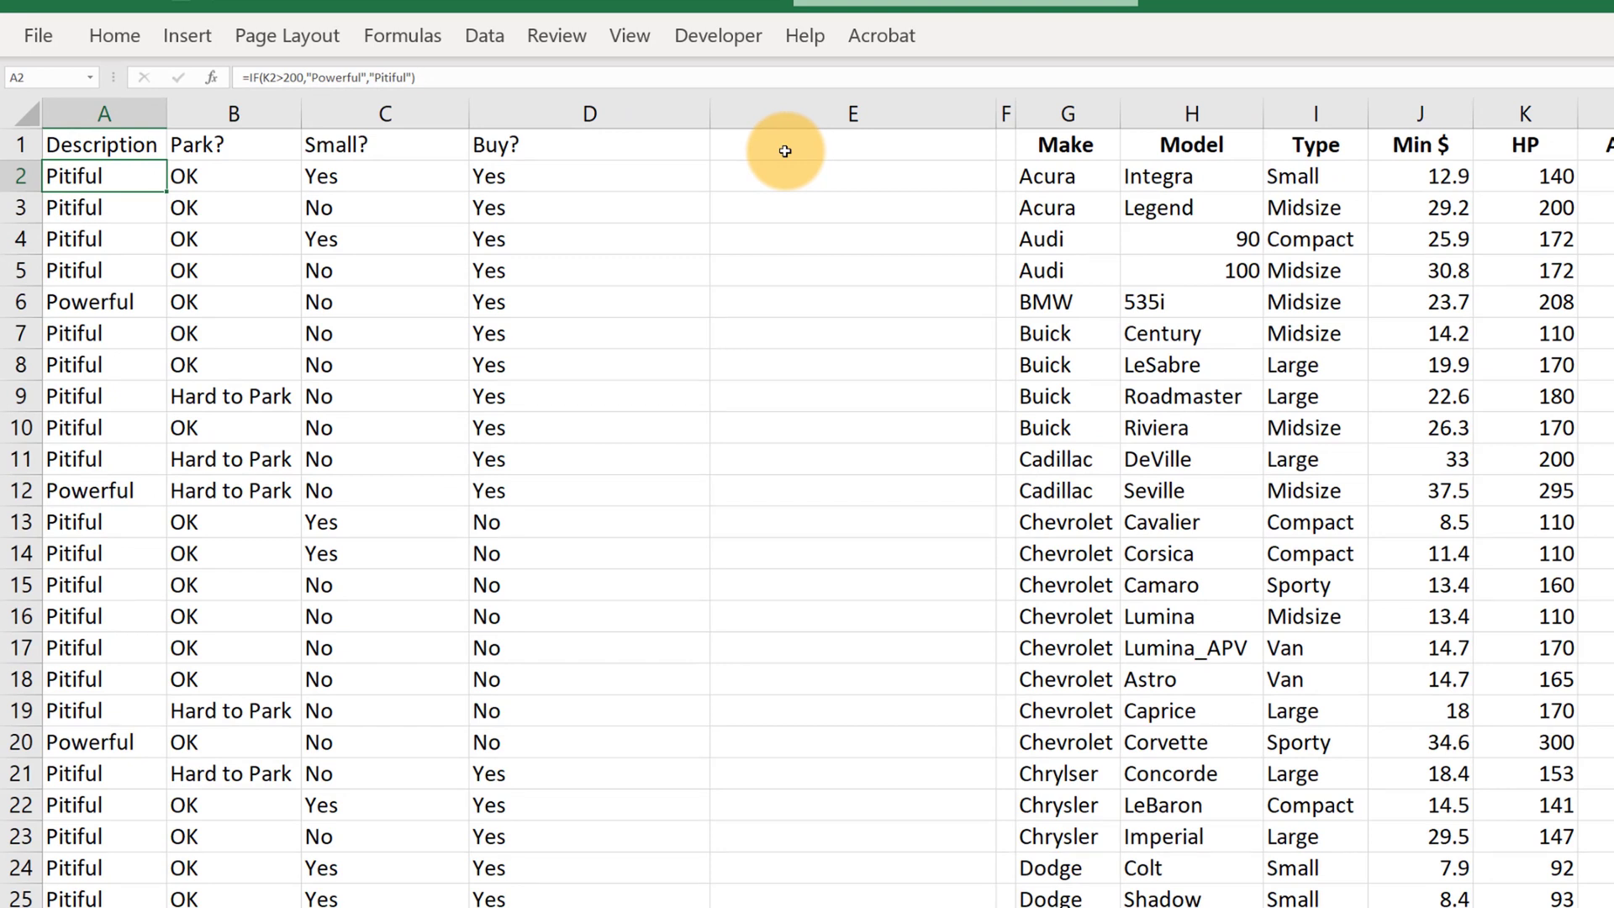
- Look over the HP values in column K, and enter the heading Description2 in E1
left_click(1526, 113)
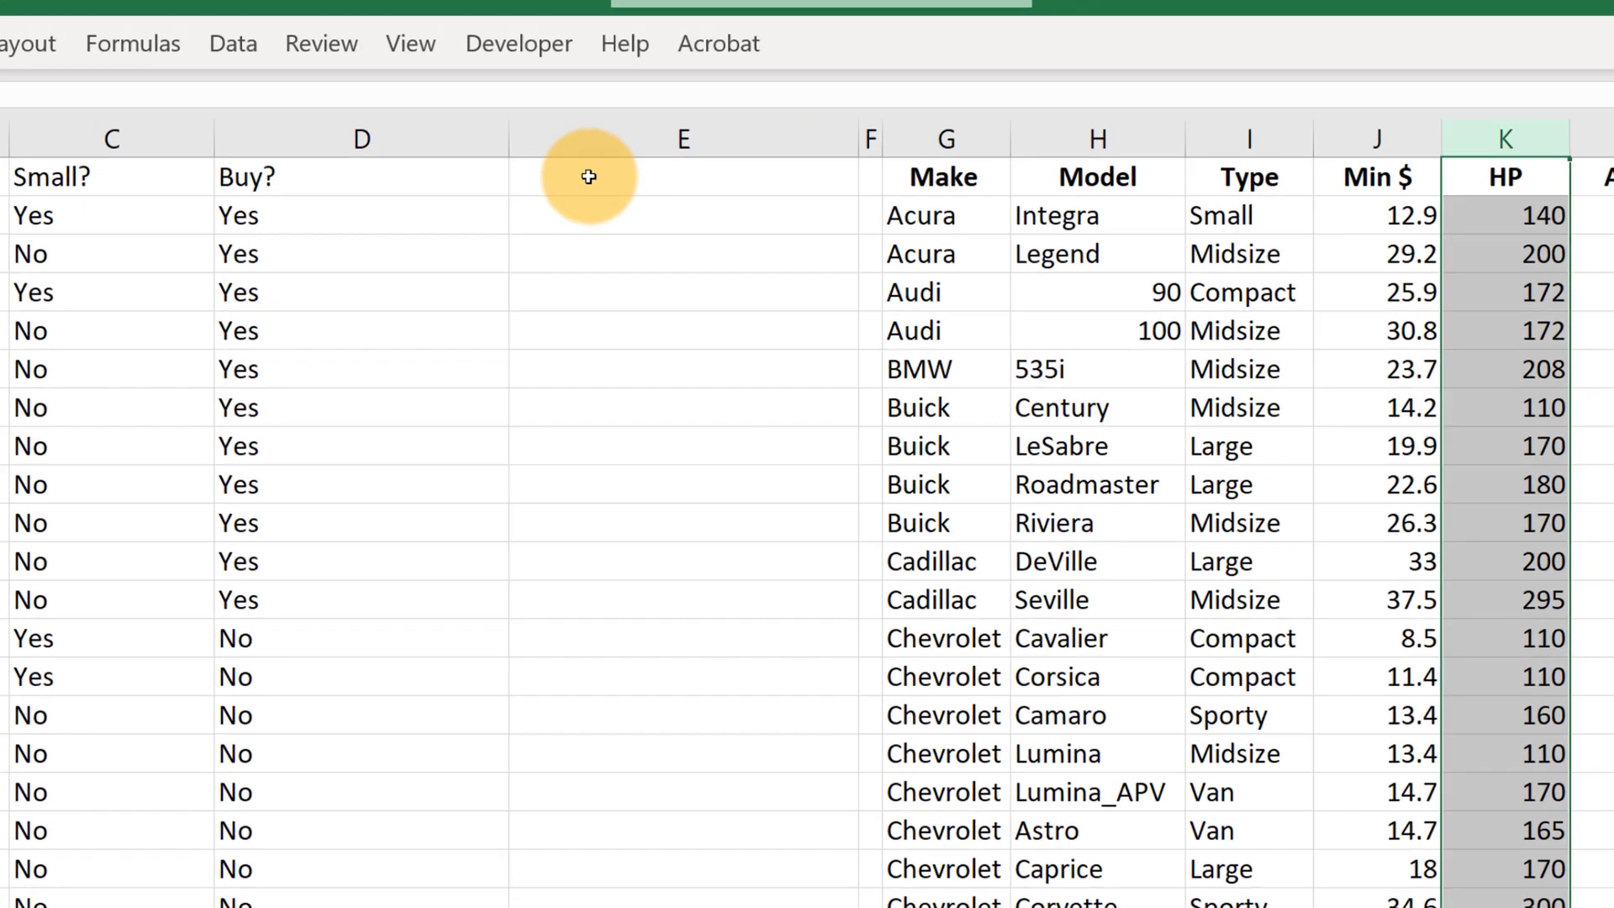
left_click(775, 145)
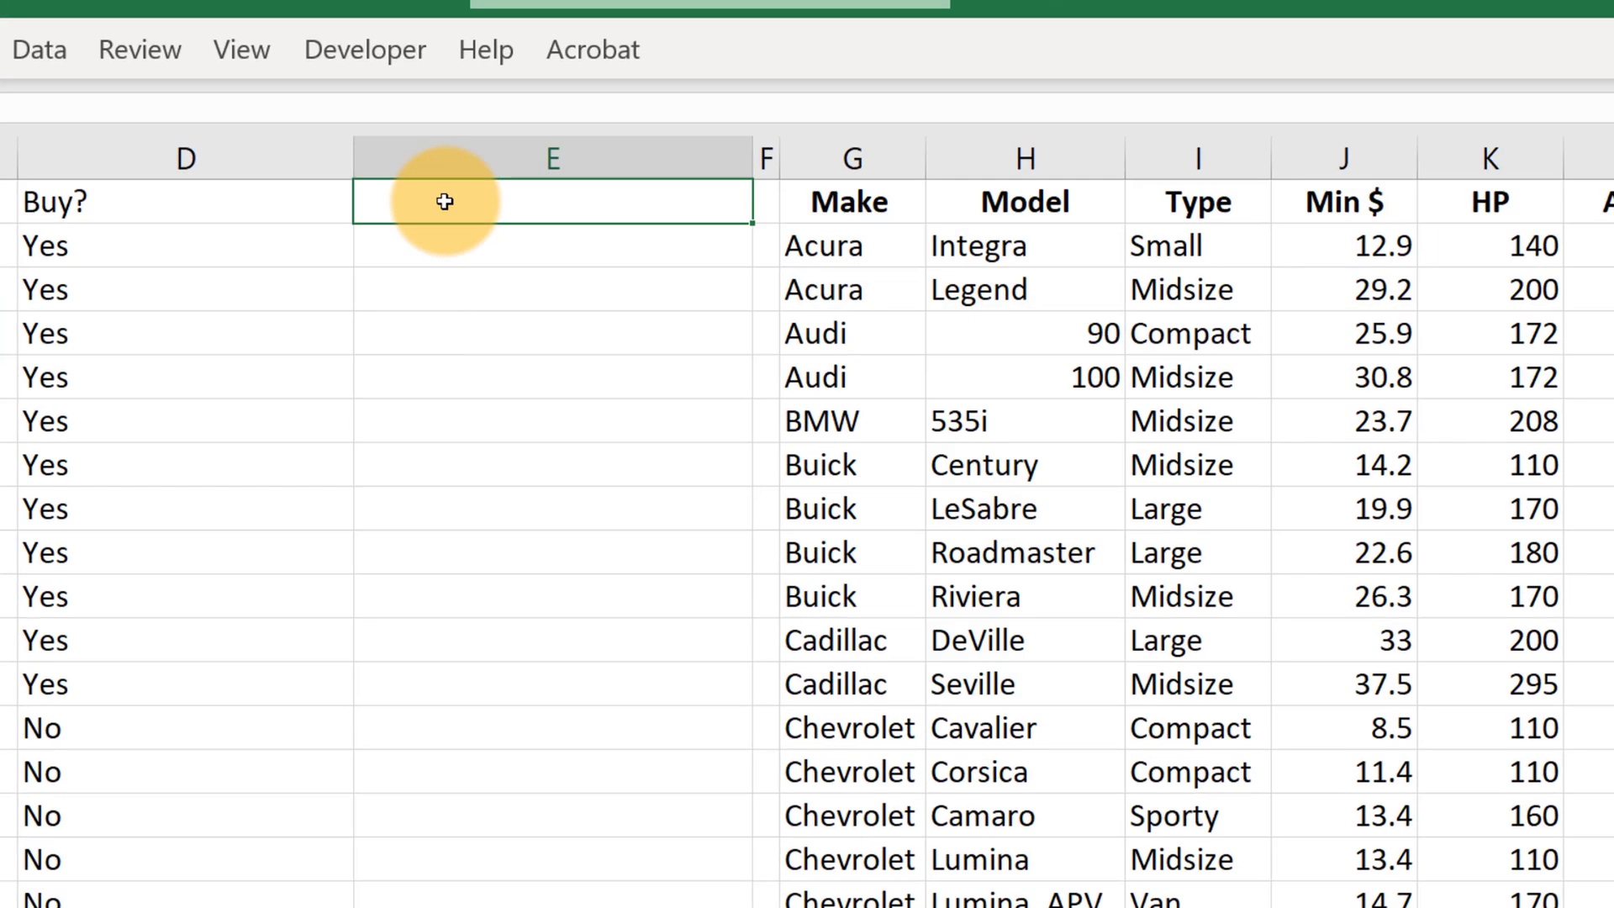
type("Descri")
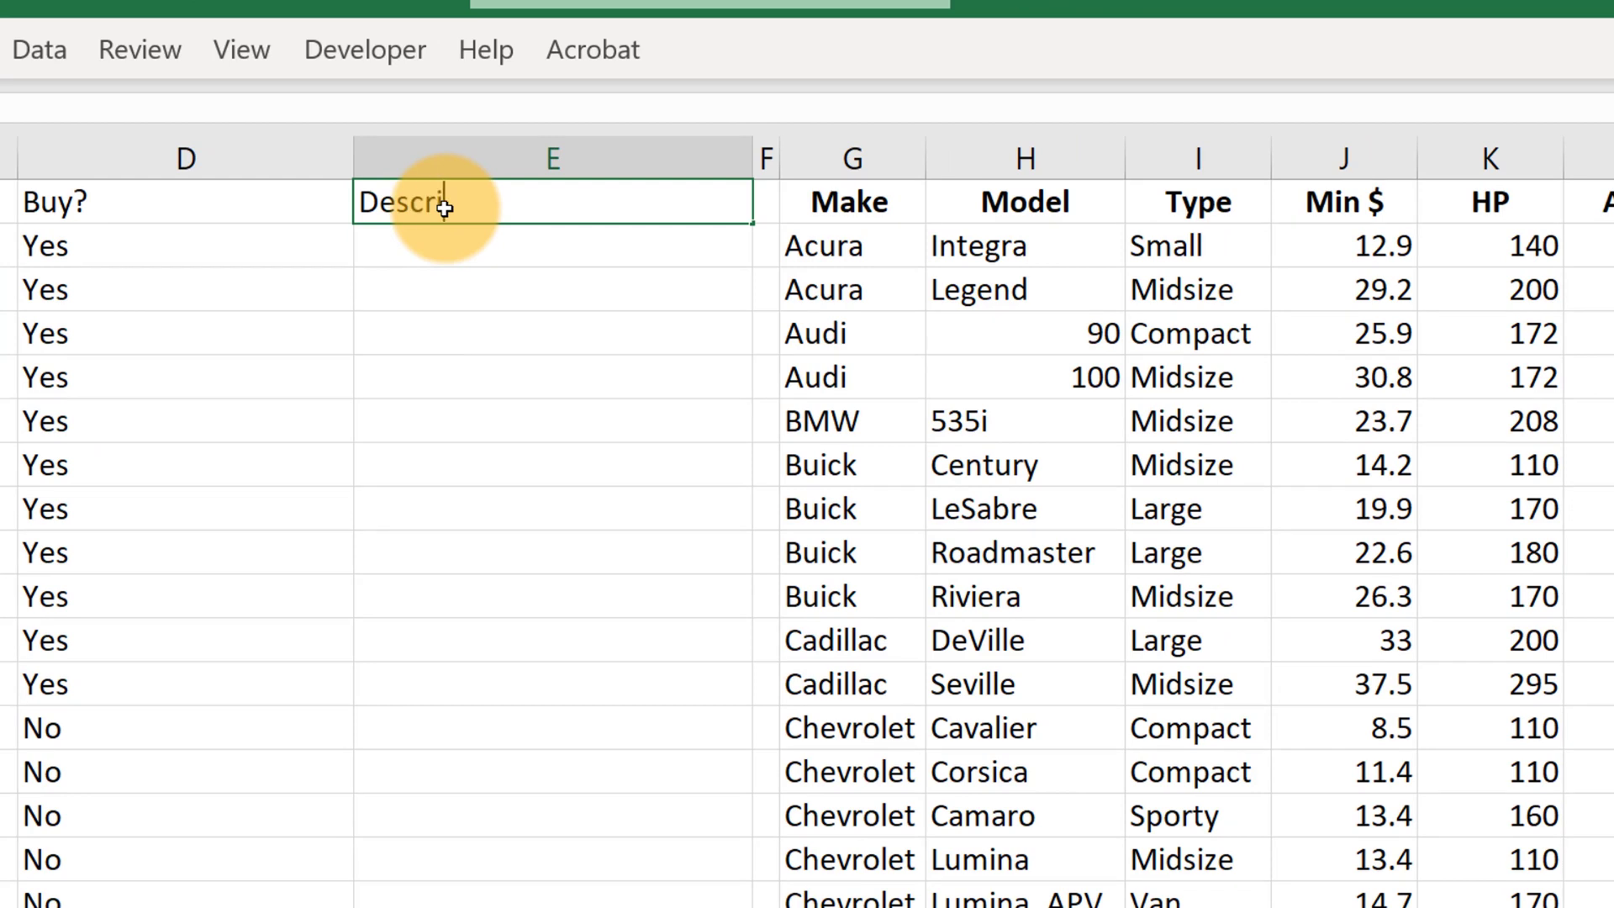
type("ption2")
key("Return")
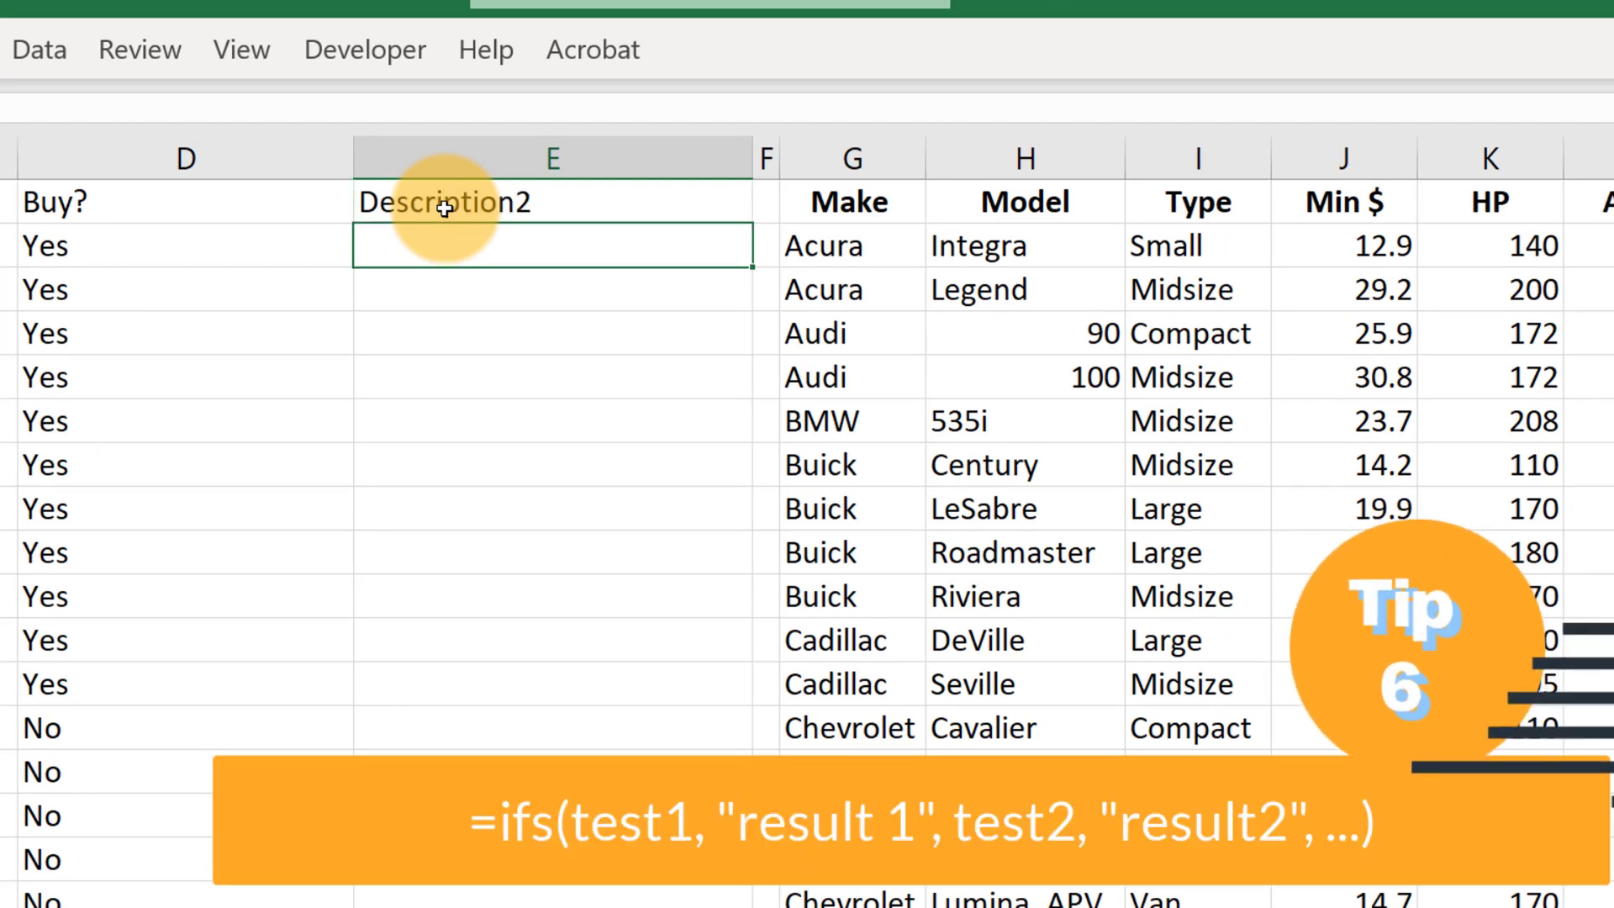
- Start an IFS formula in E2 whose first test returns "Vroom" when K2 is greater than 250
type("=ifs")
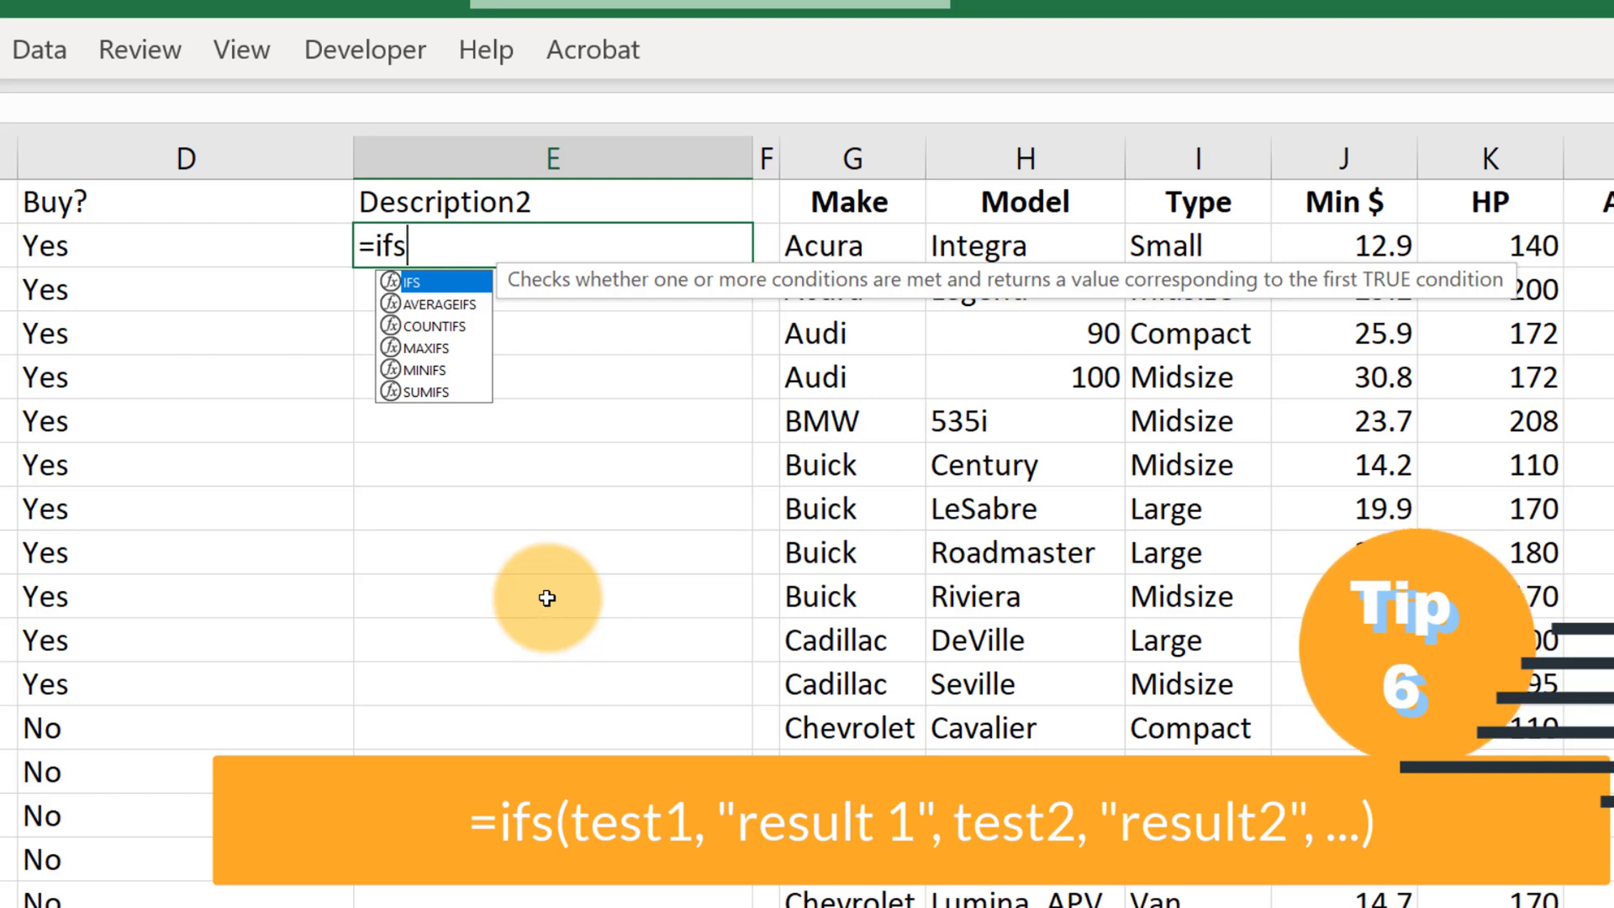
type("(")
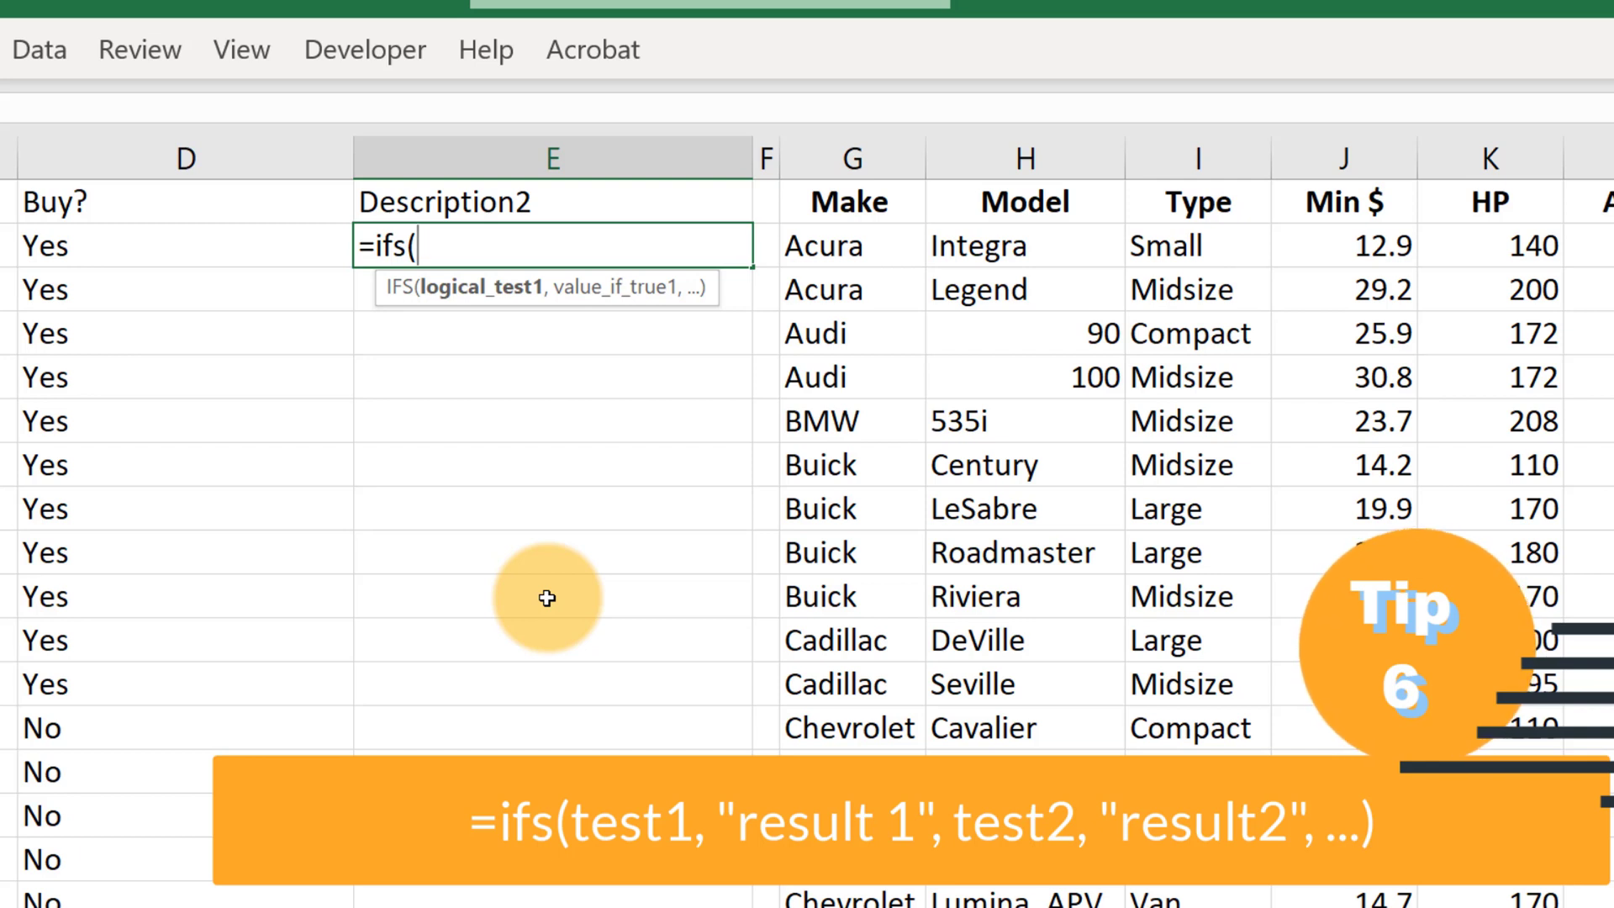
left_click(1504, 245)
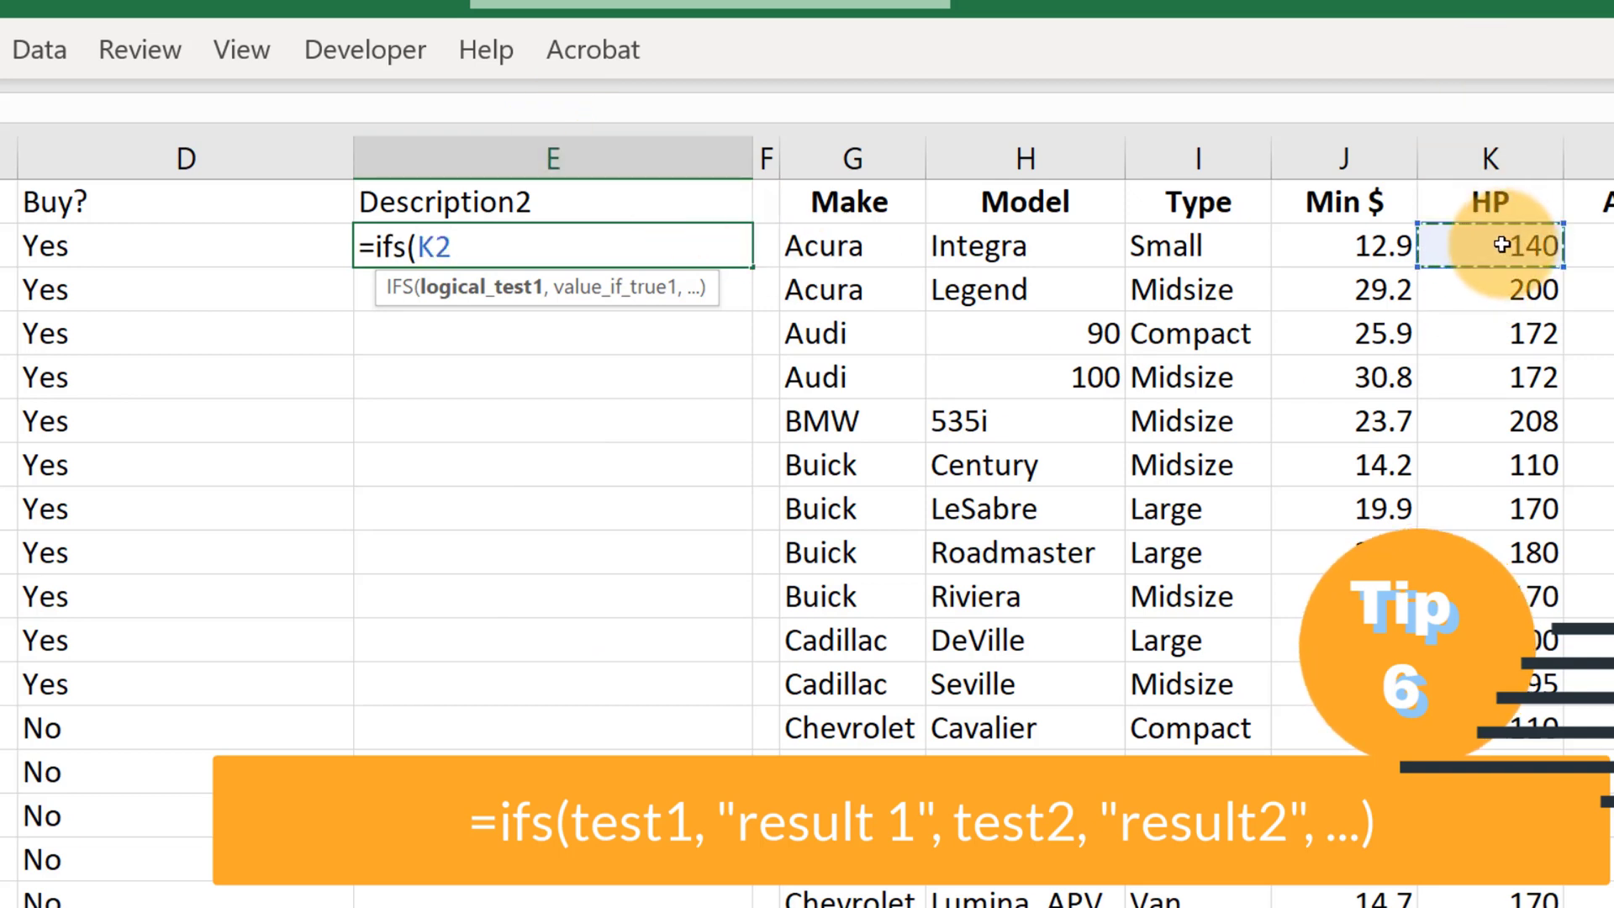
type(">")
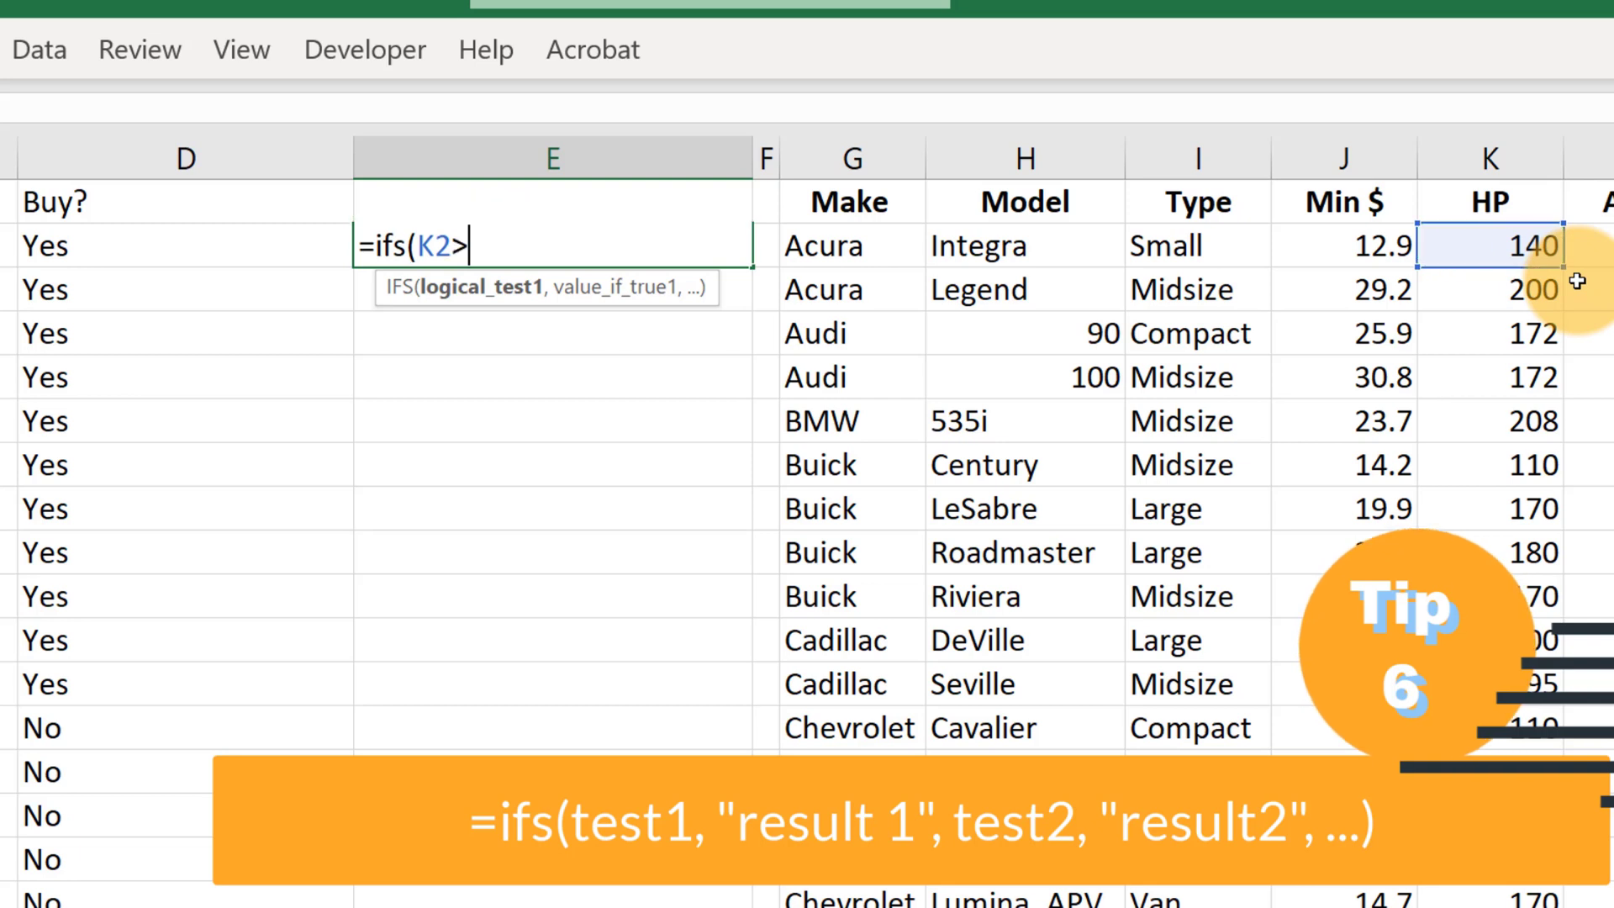
type("250,")
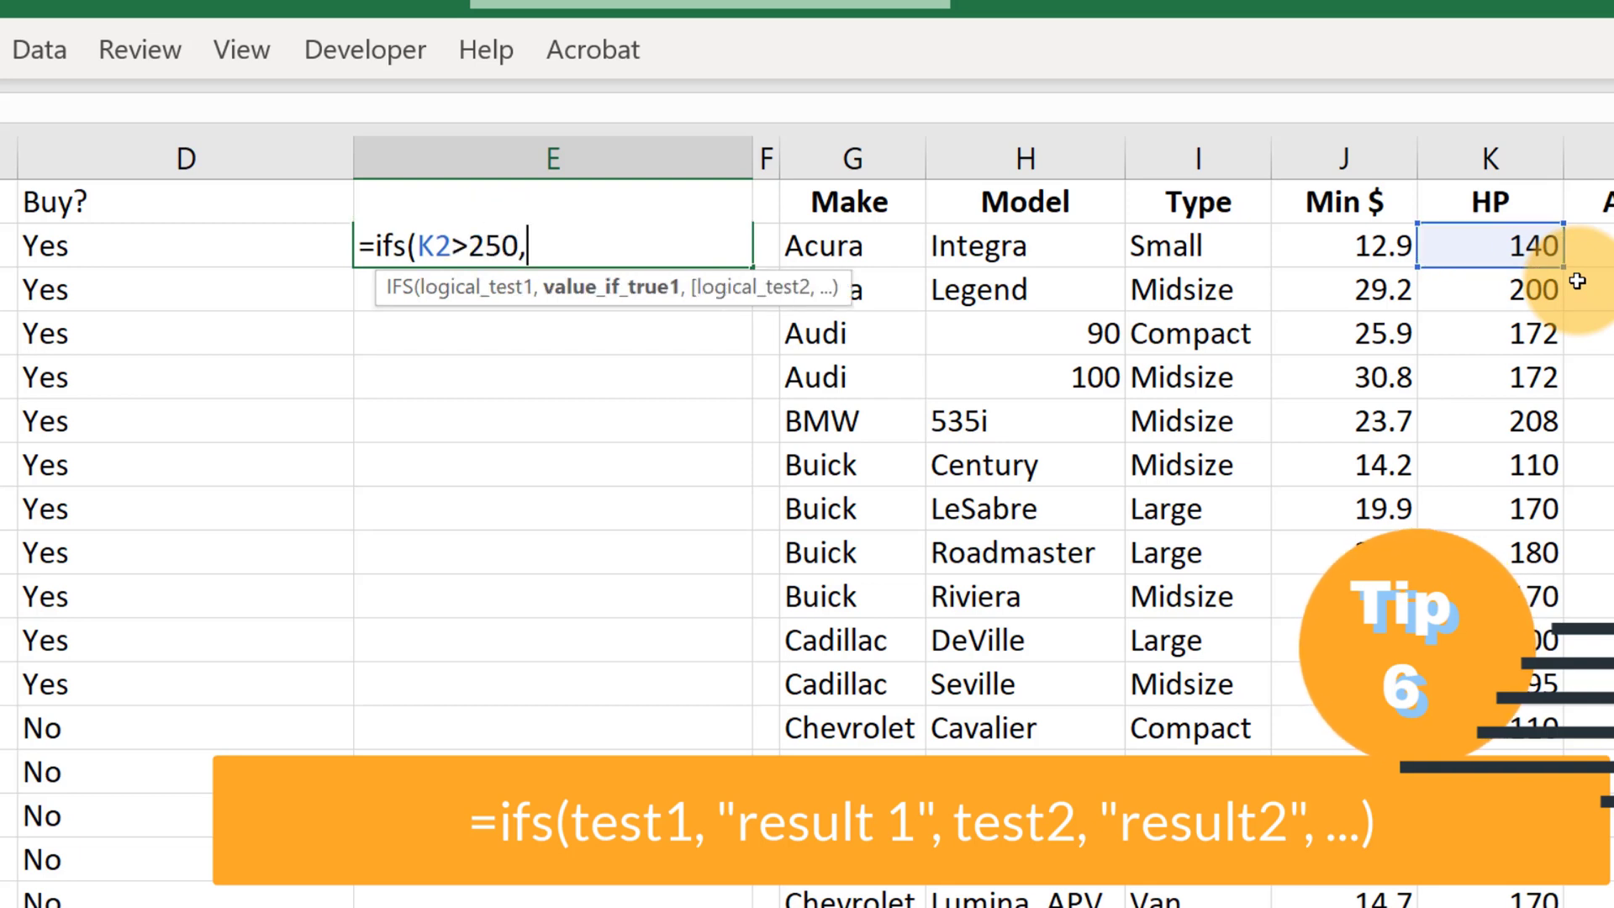
type("\"Vroom\"")
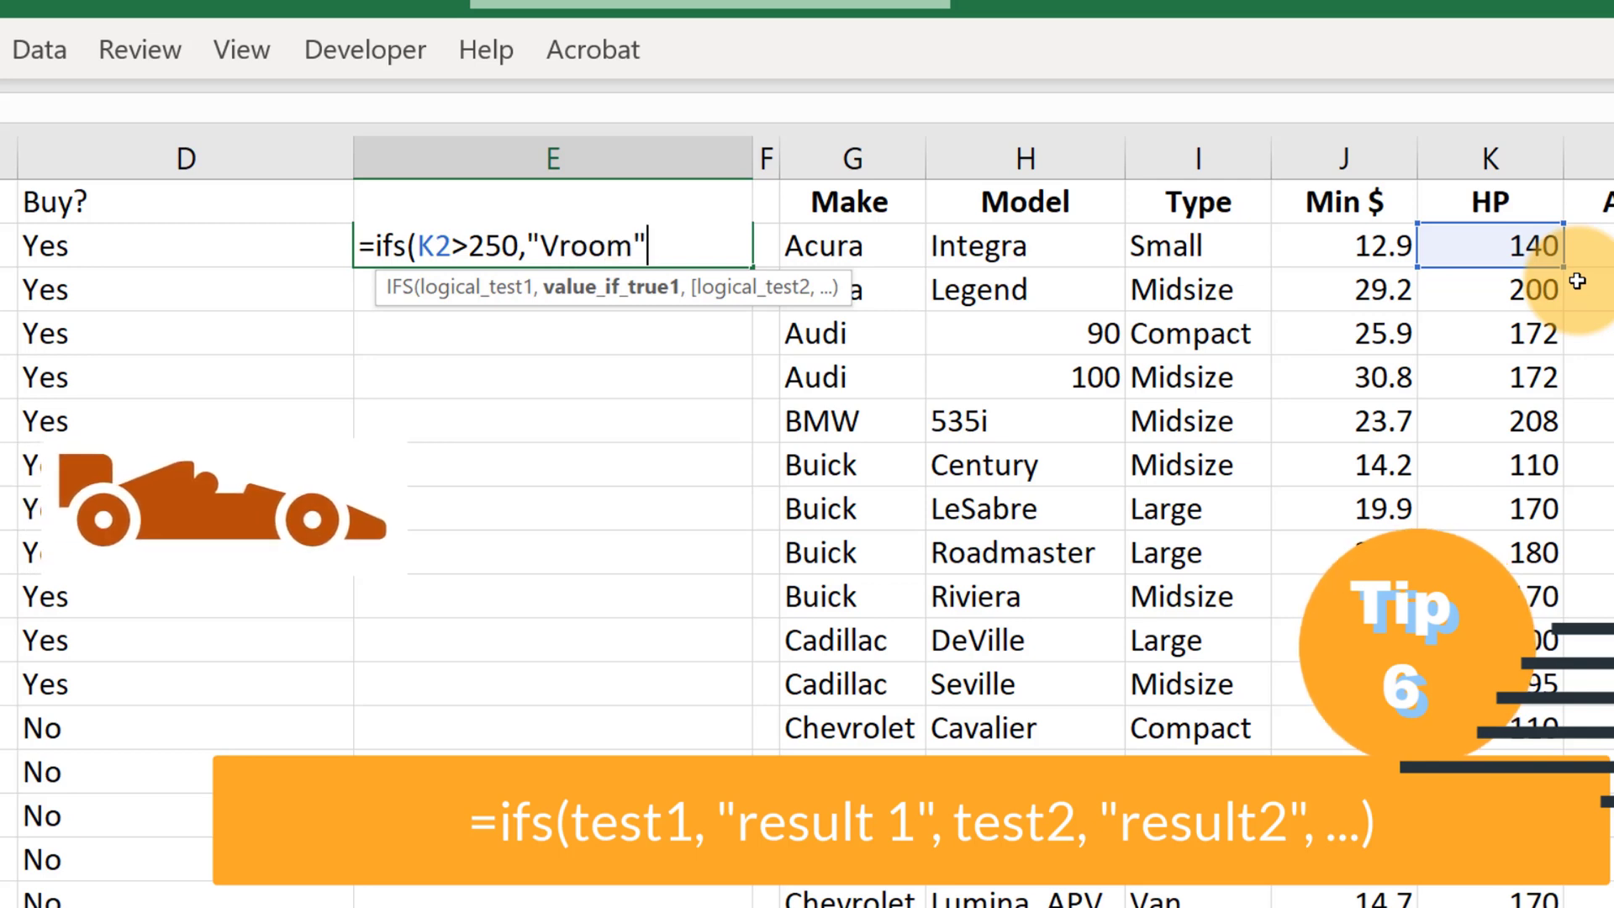
type(",")
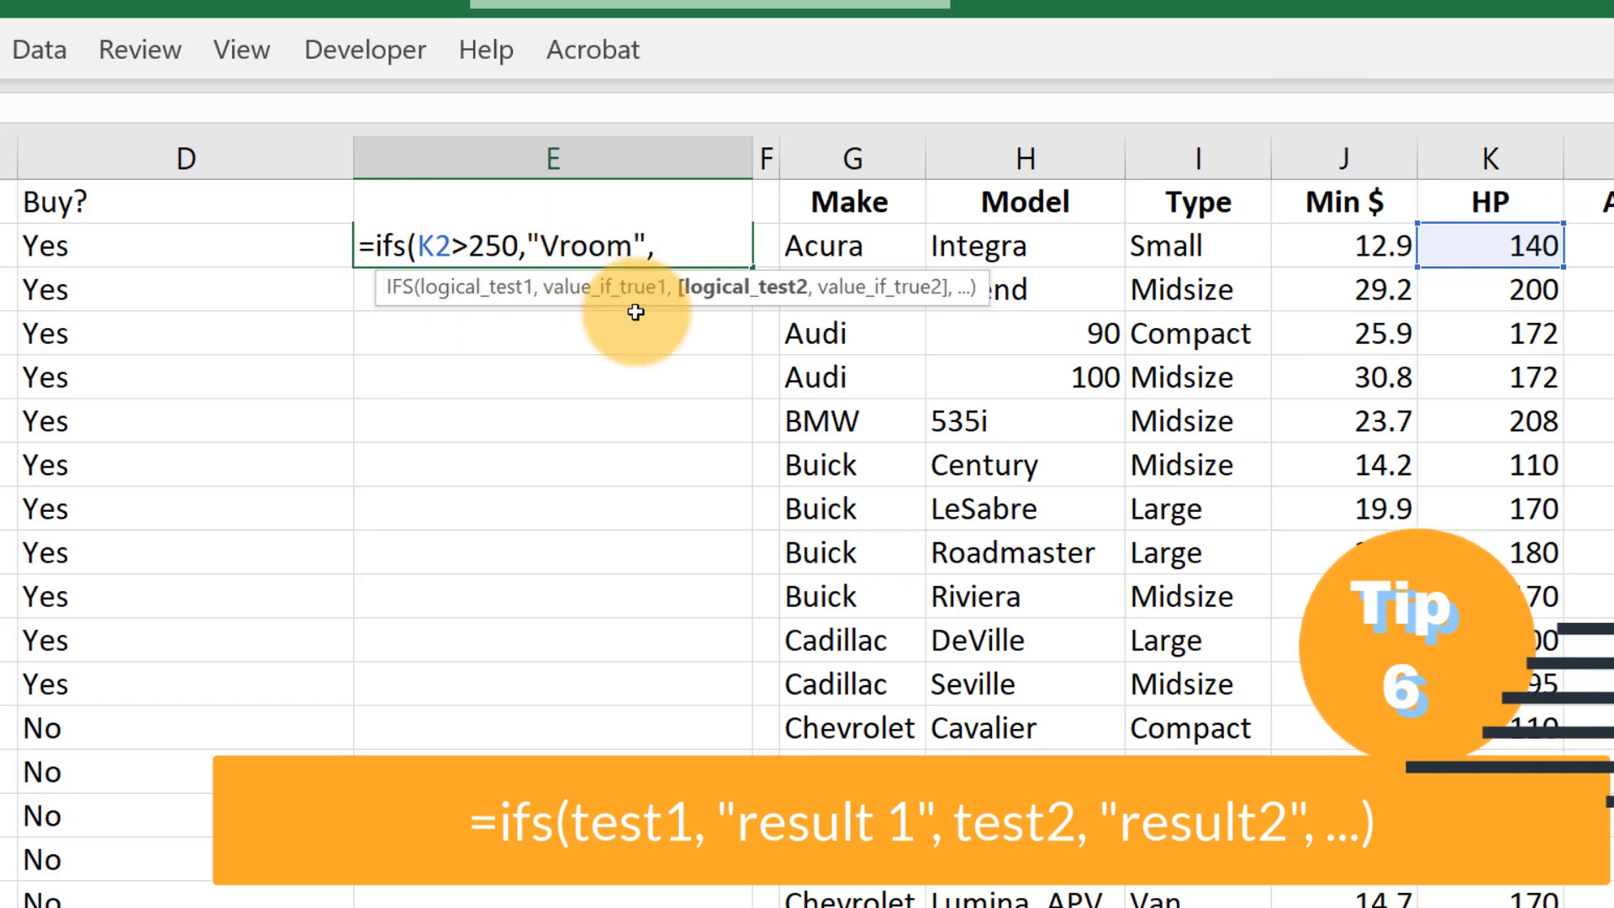
- Add a second test to the IFS formula in E2 that returns "Powerful" when K2 is greater than 200
left_click(1514, 244)
type(">200")
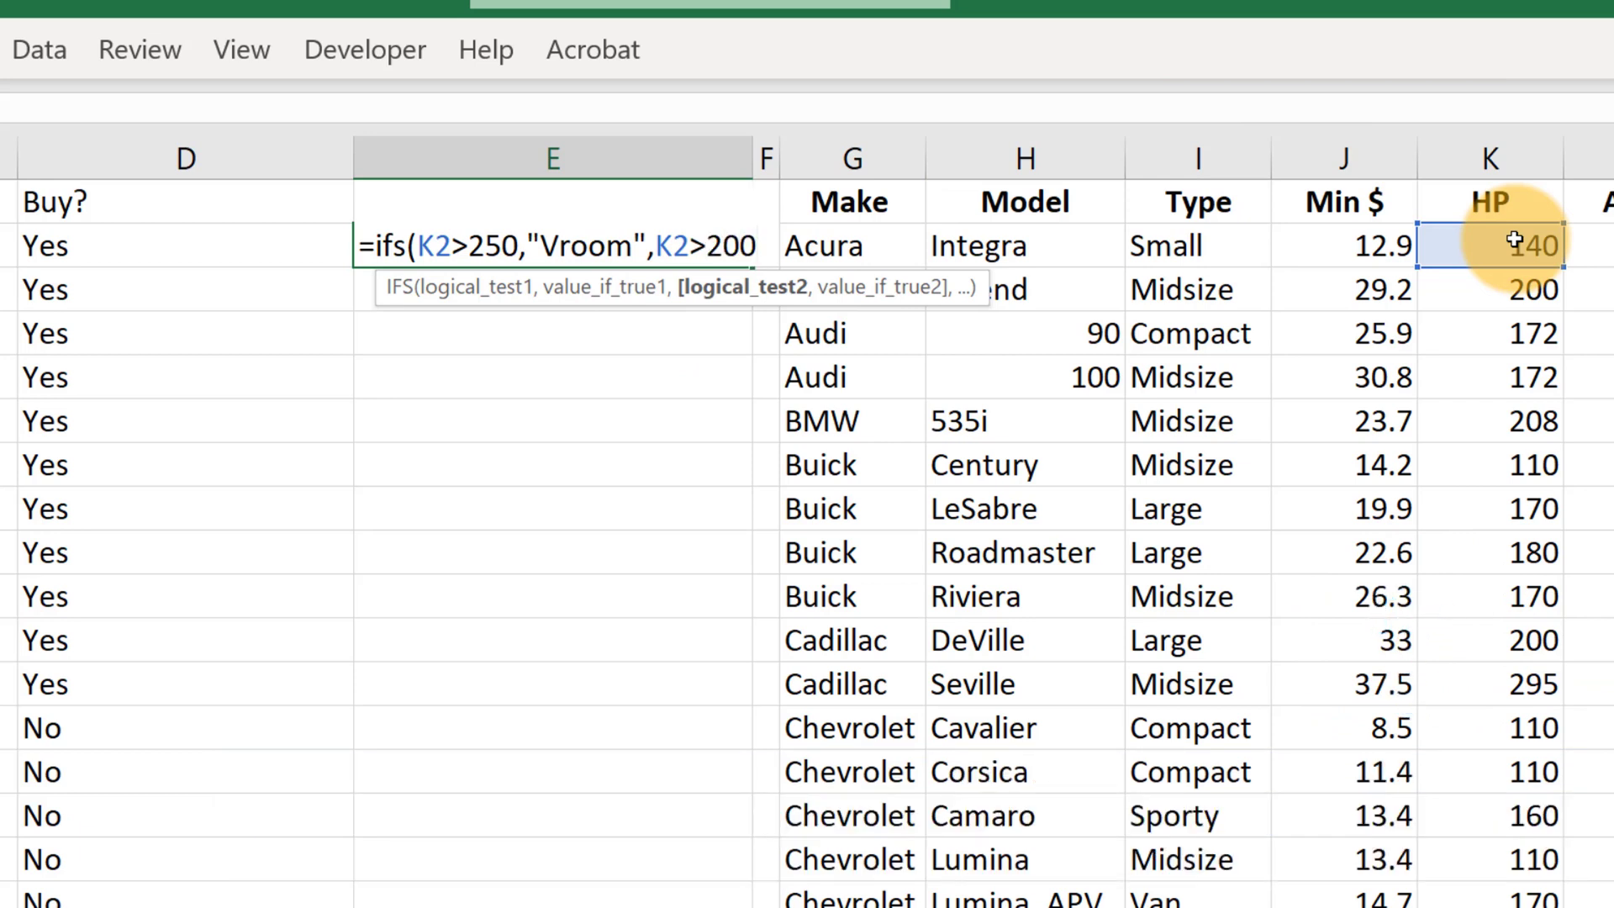
type(",\"Powe")
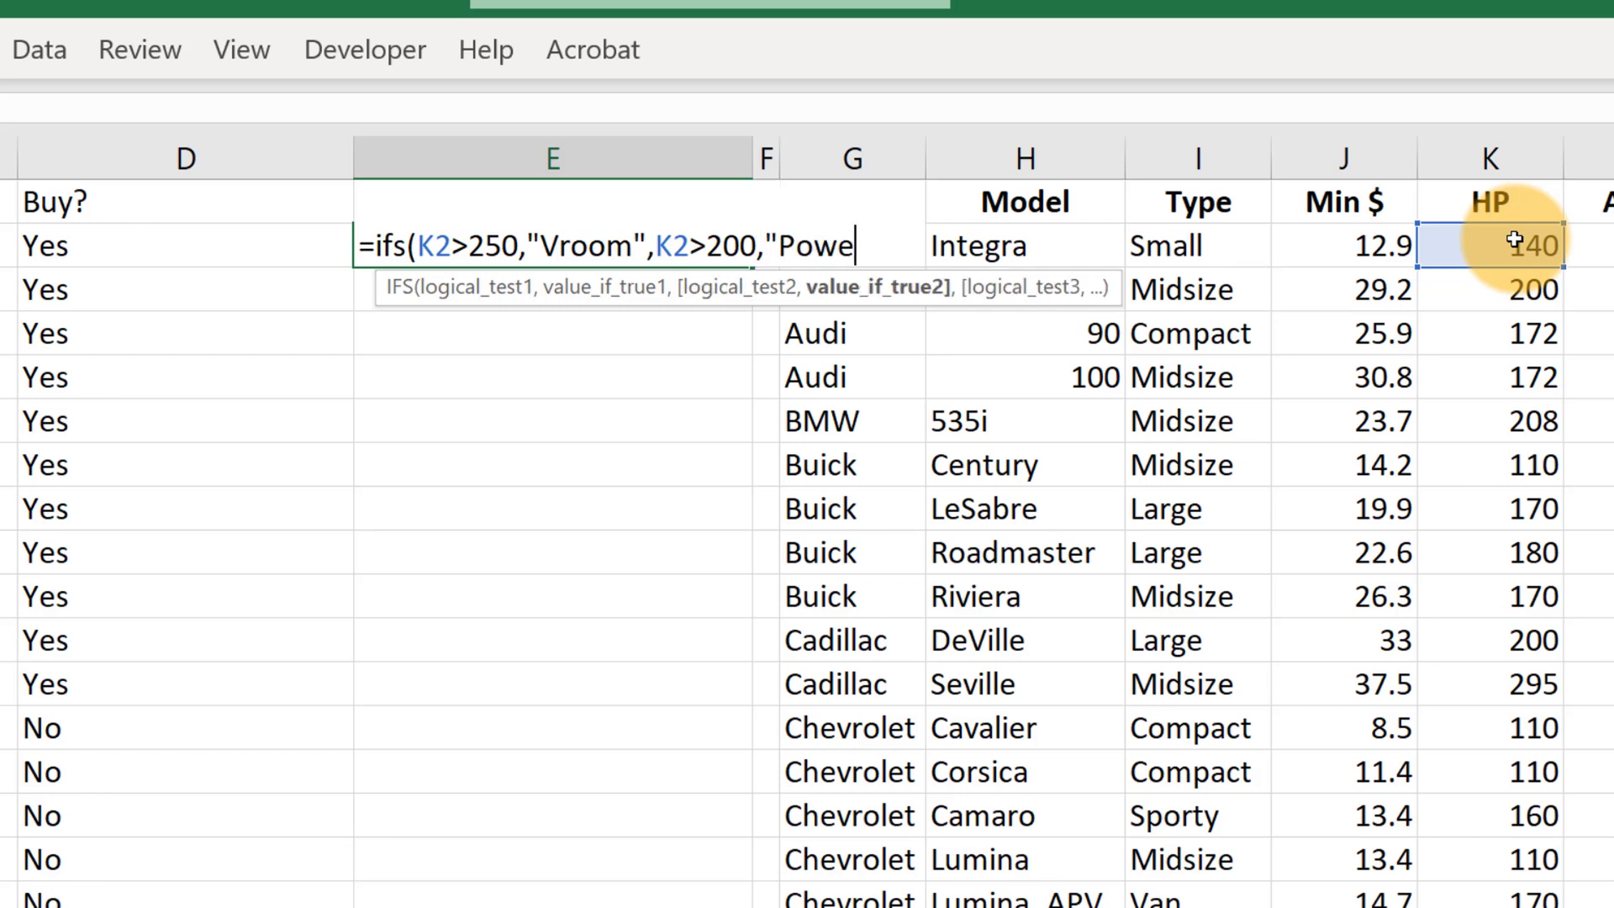
type("rful\",")
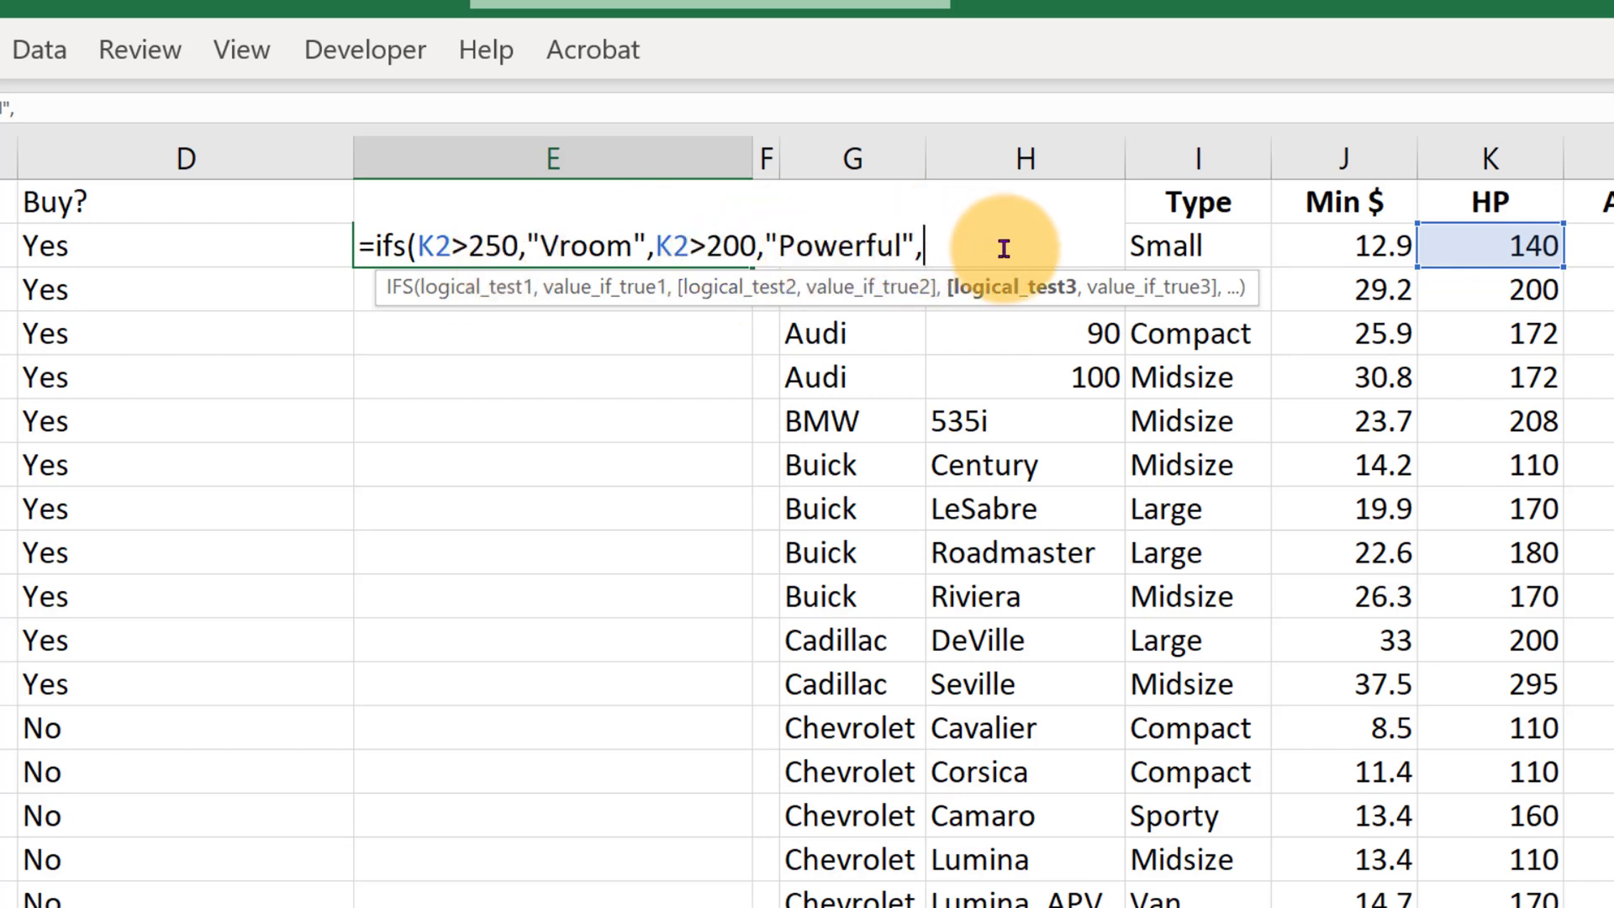
- Add a third test to the IFS formula in E2 that returns "OK" when K2 is greater than 150
type("K2")
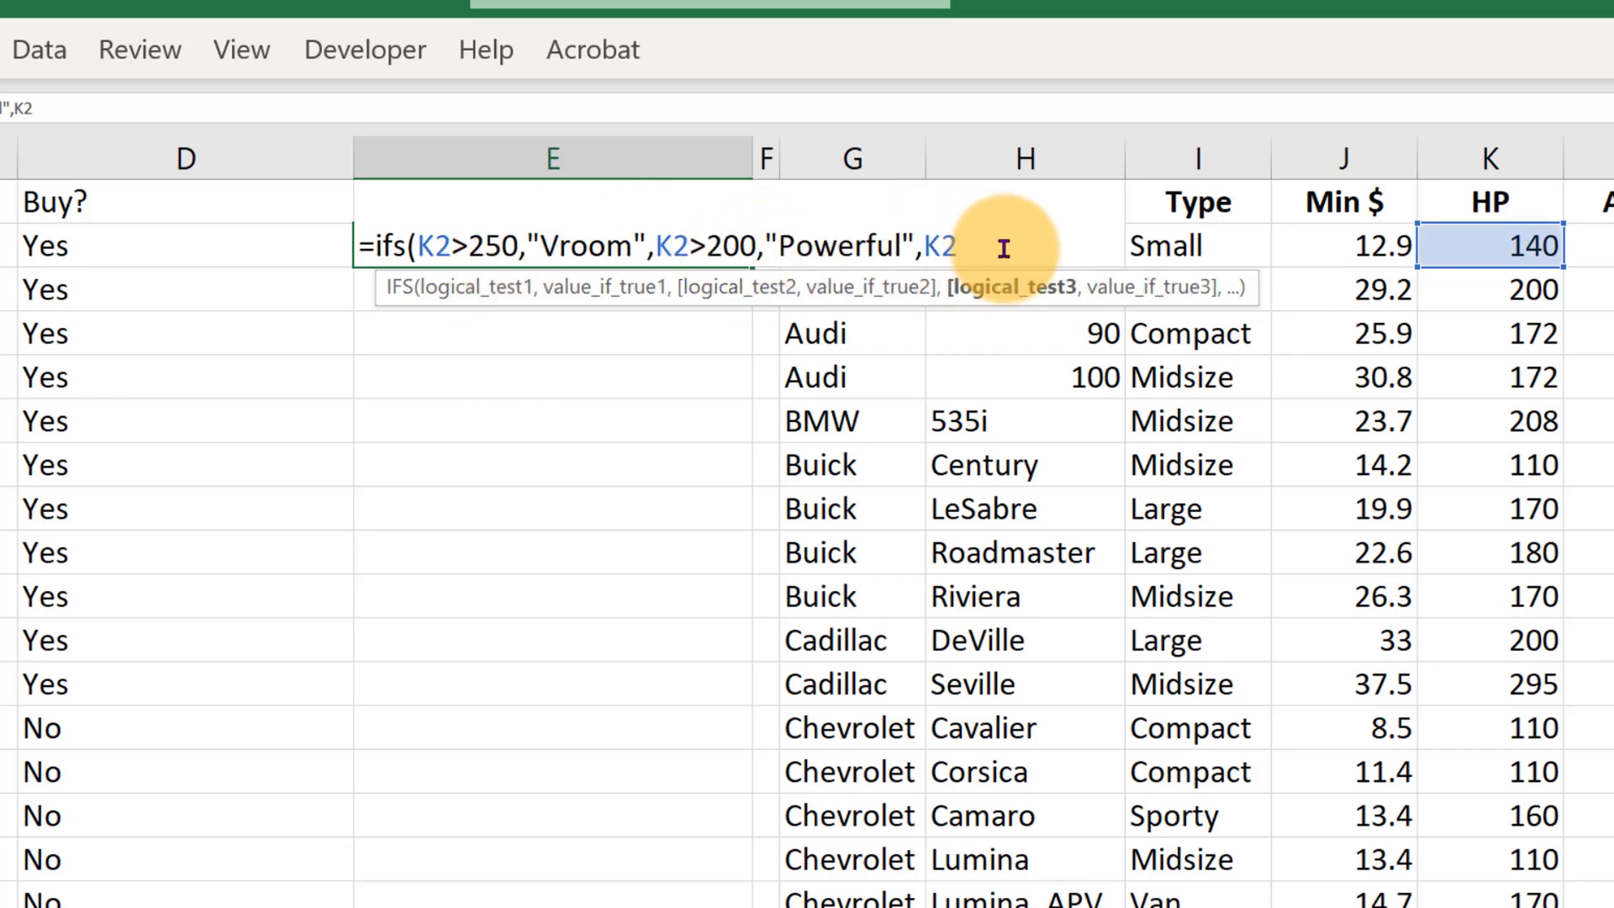
type(">")
type("1")
type("15")
key("BackSpace")
key("BackSpace")
type("50,\"")
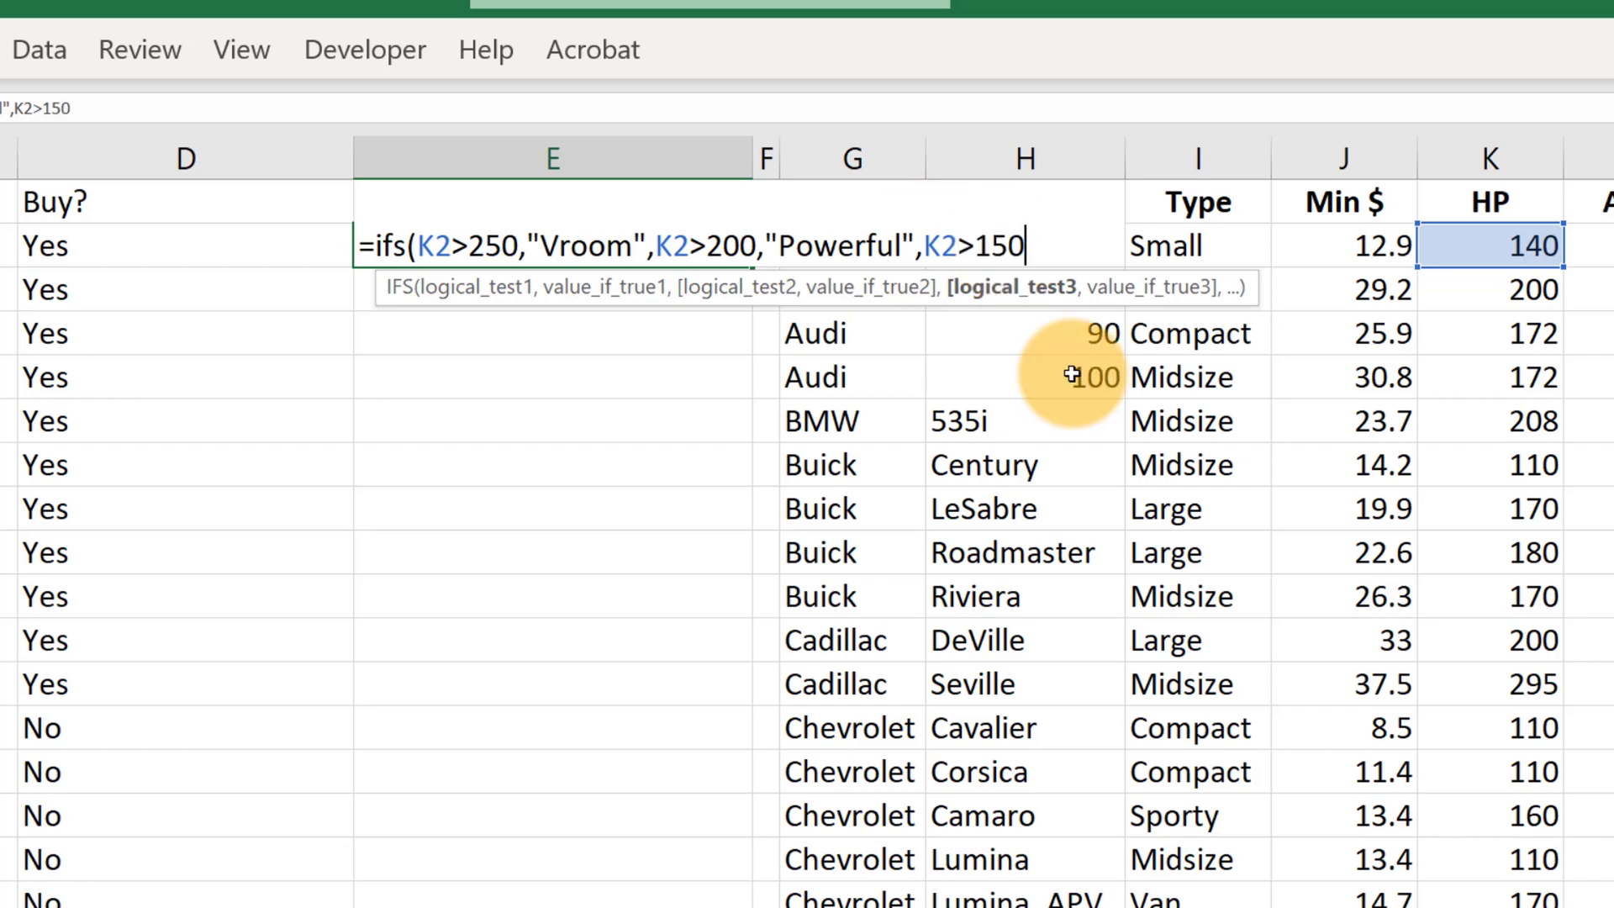
type("OK\",")
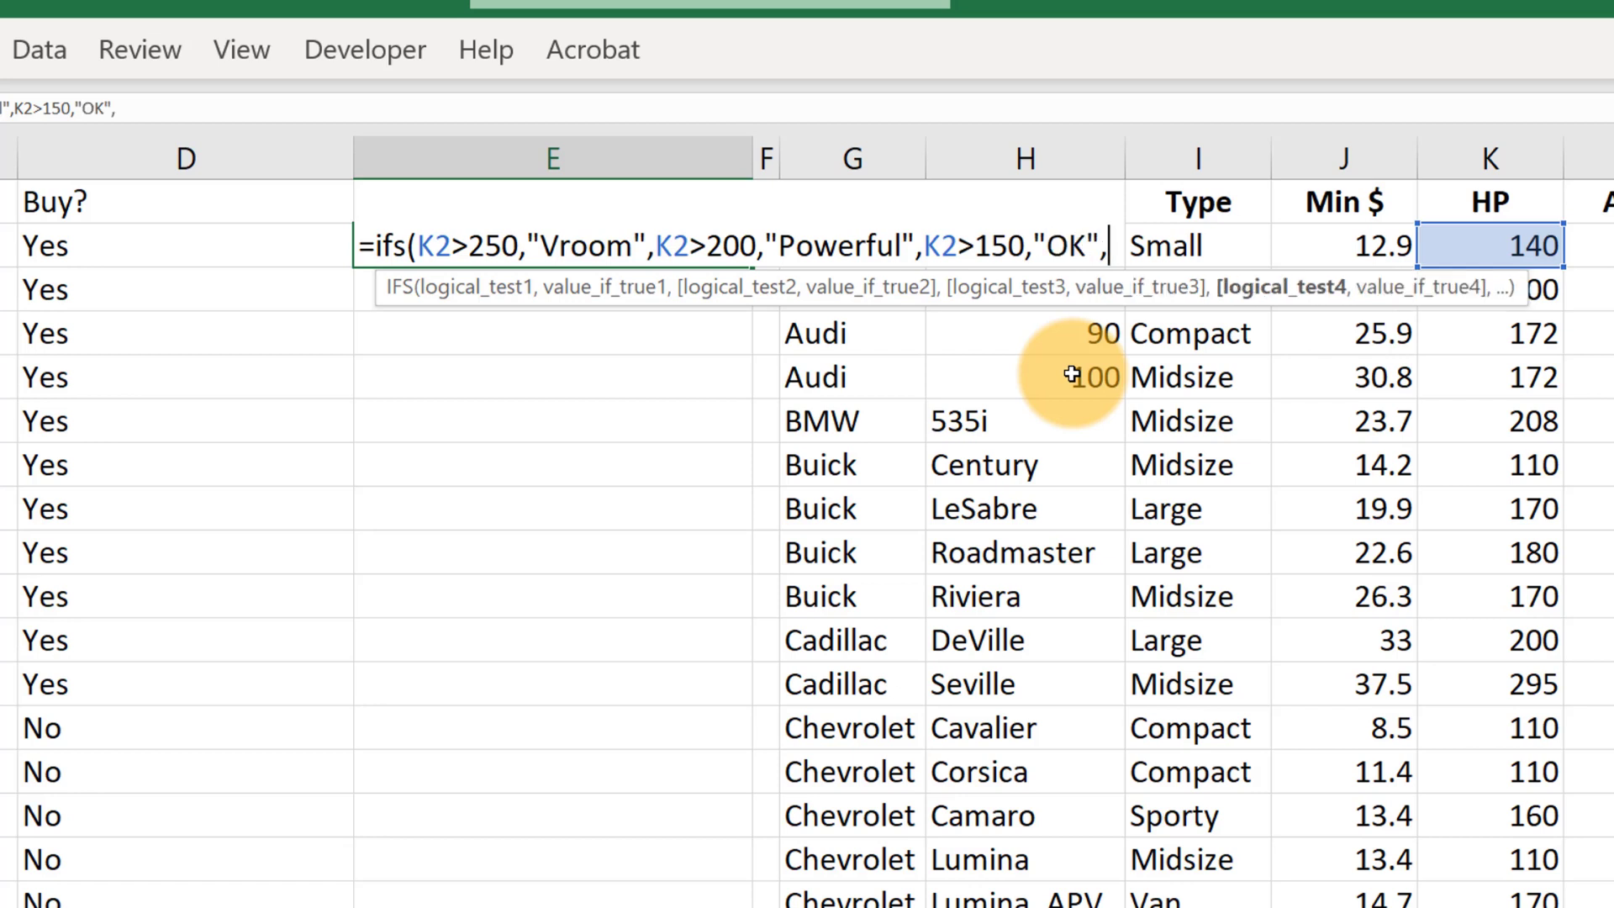
- Finish the IFS formula in E2 with a fourth test that returns "Pitiful" when K2 is at most 150
type("K2")
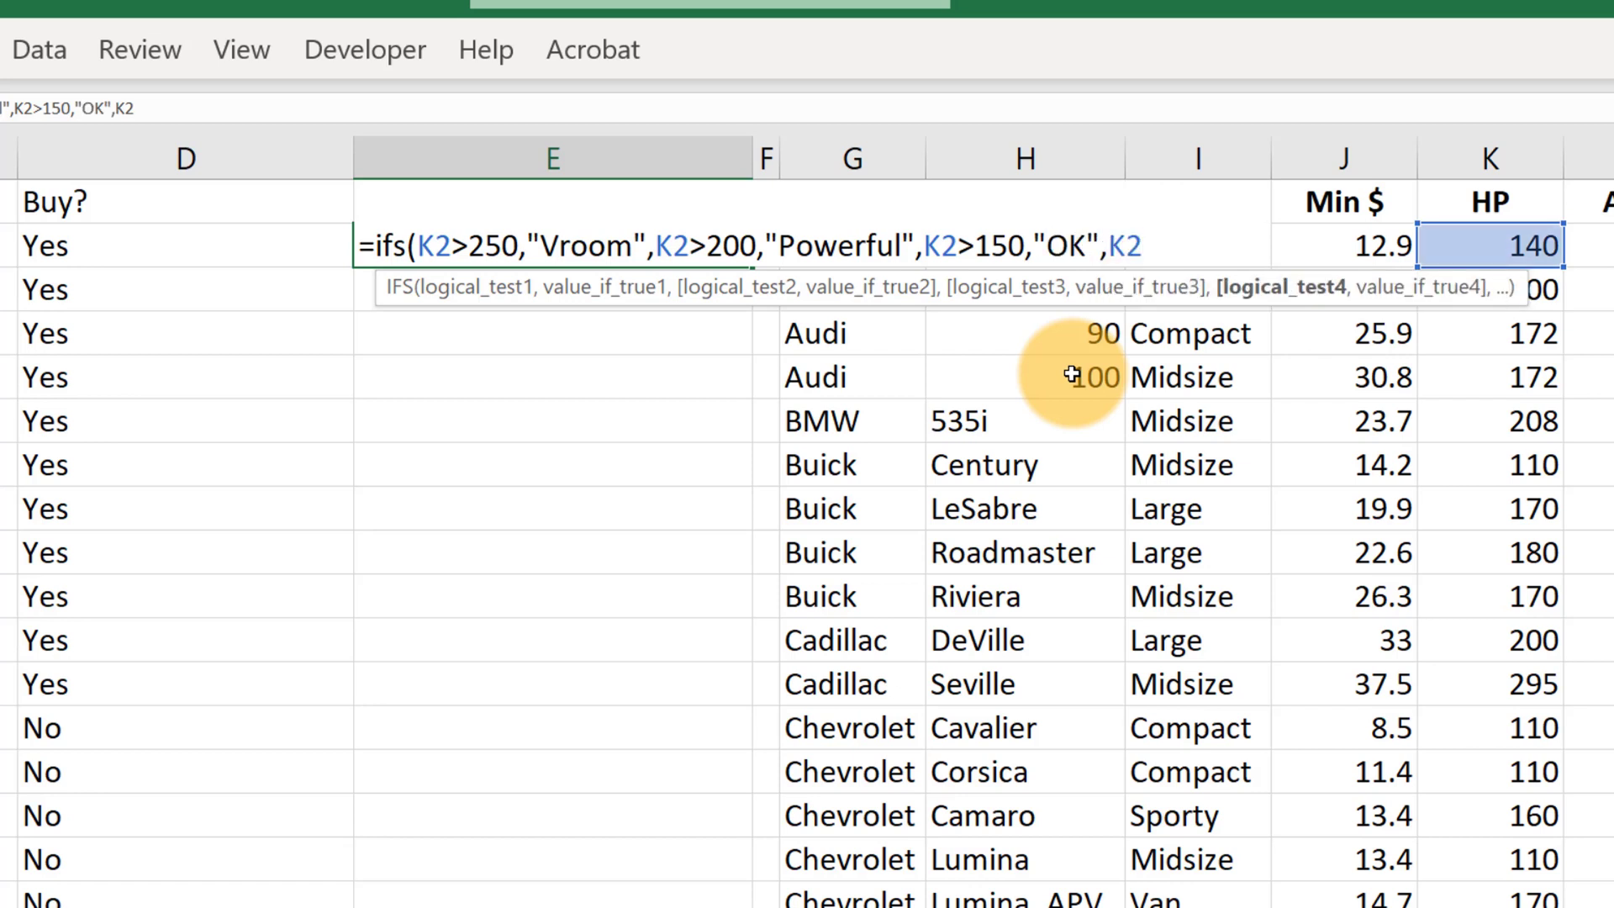
type("<=150,\"P")
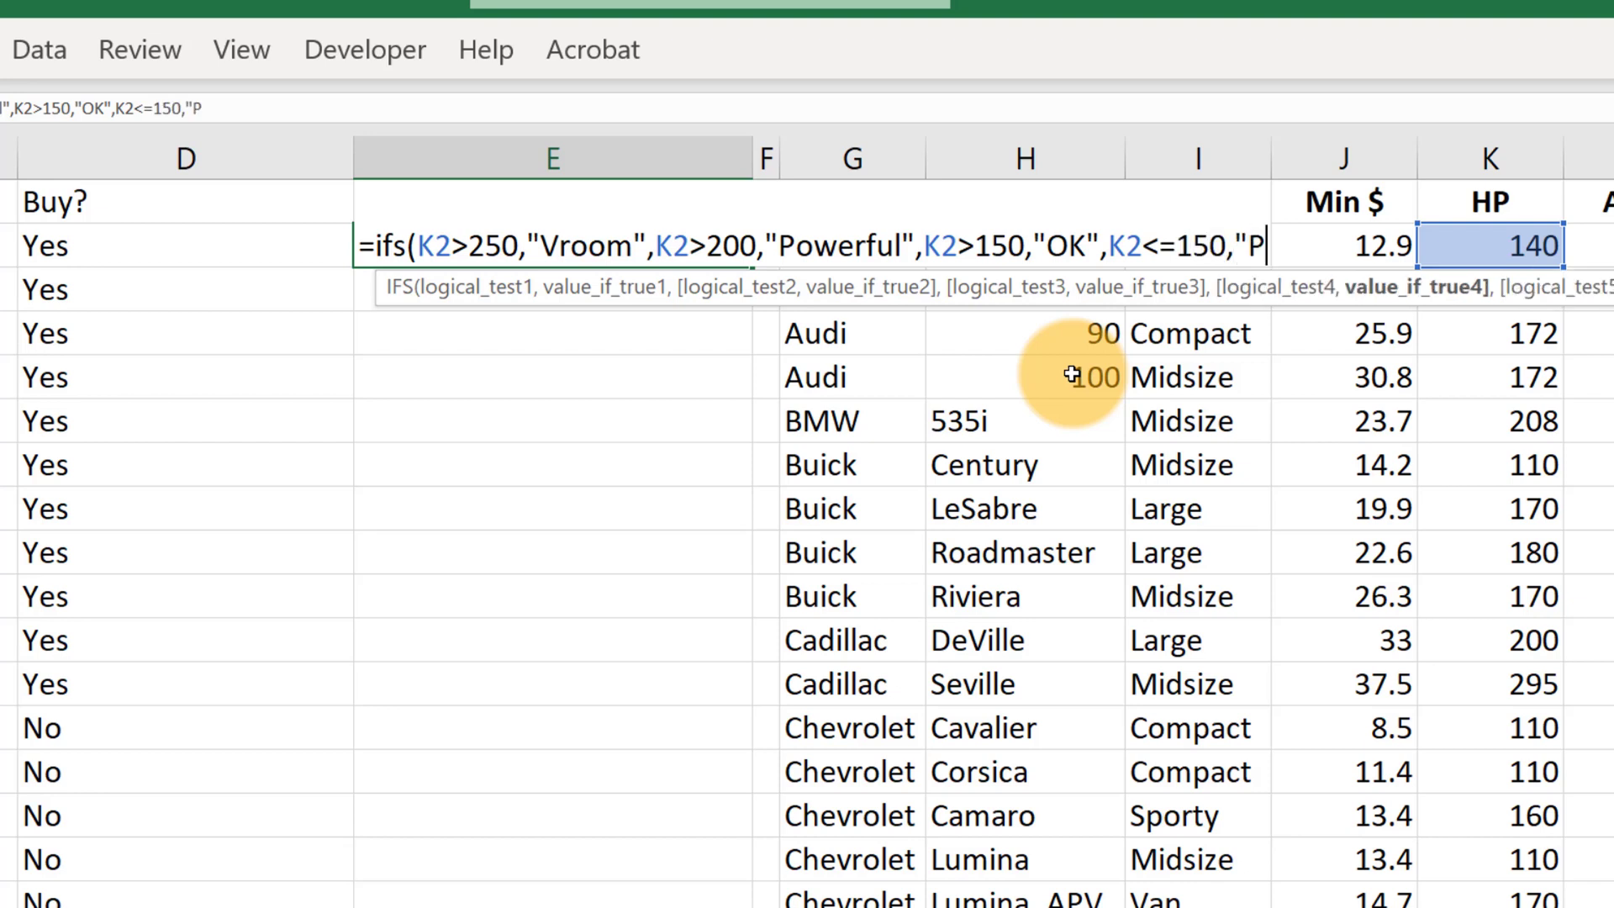
type("itiful")
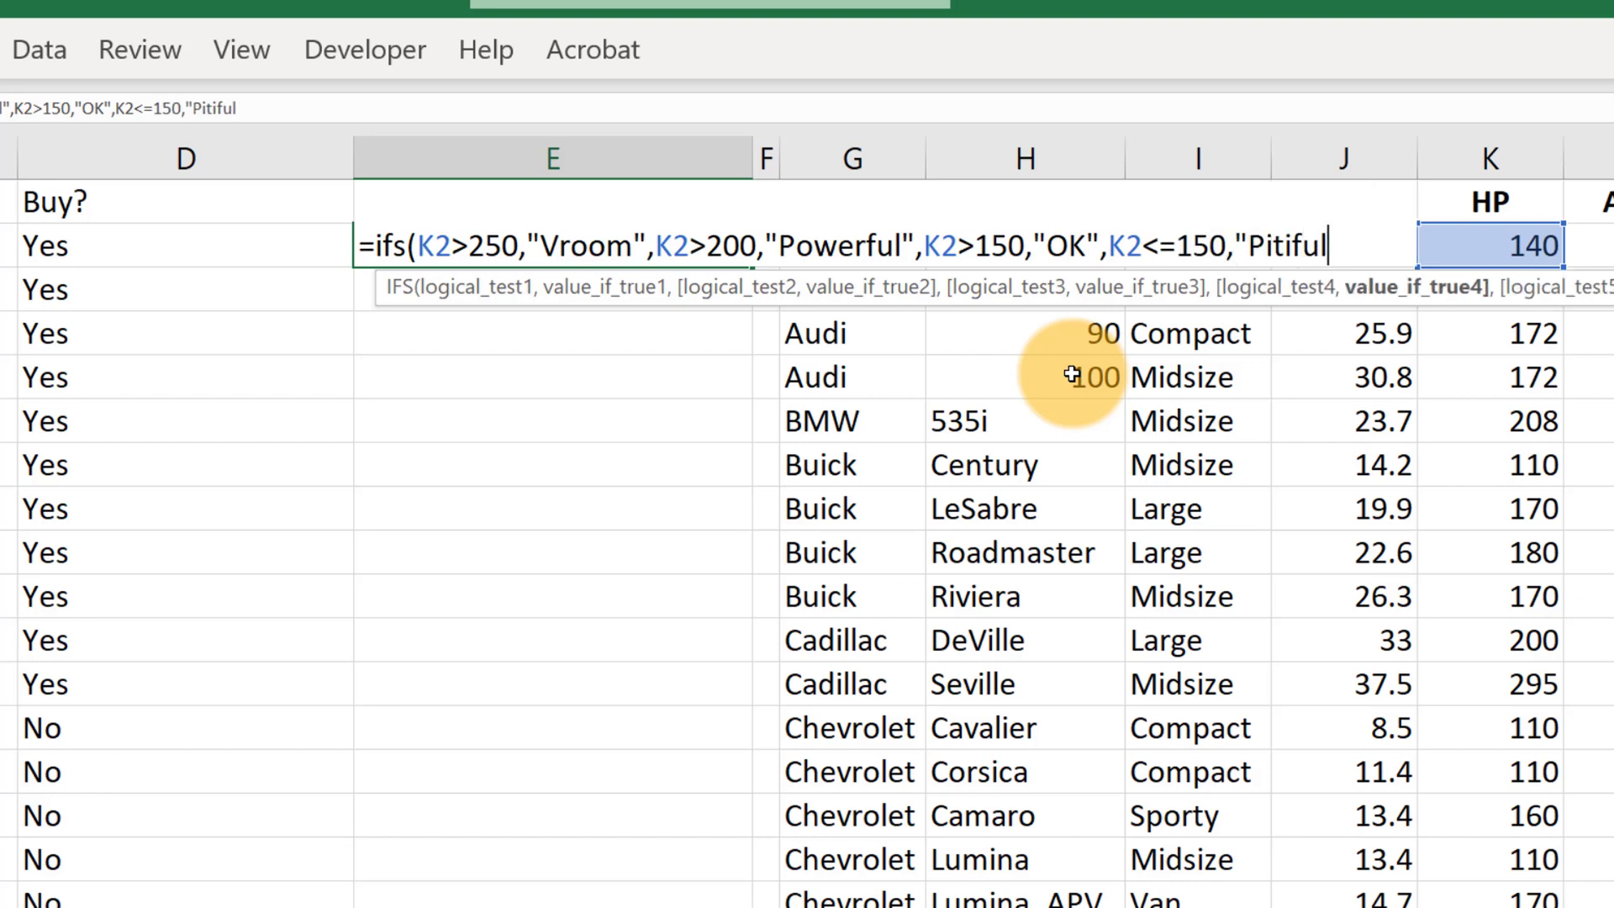
type("\")")
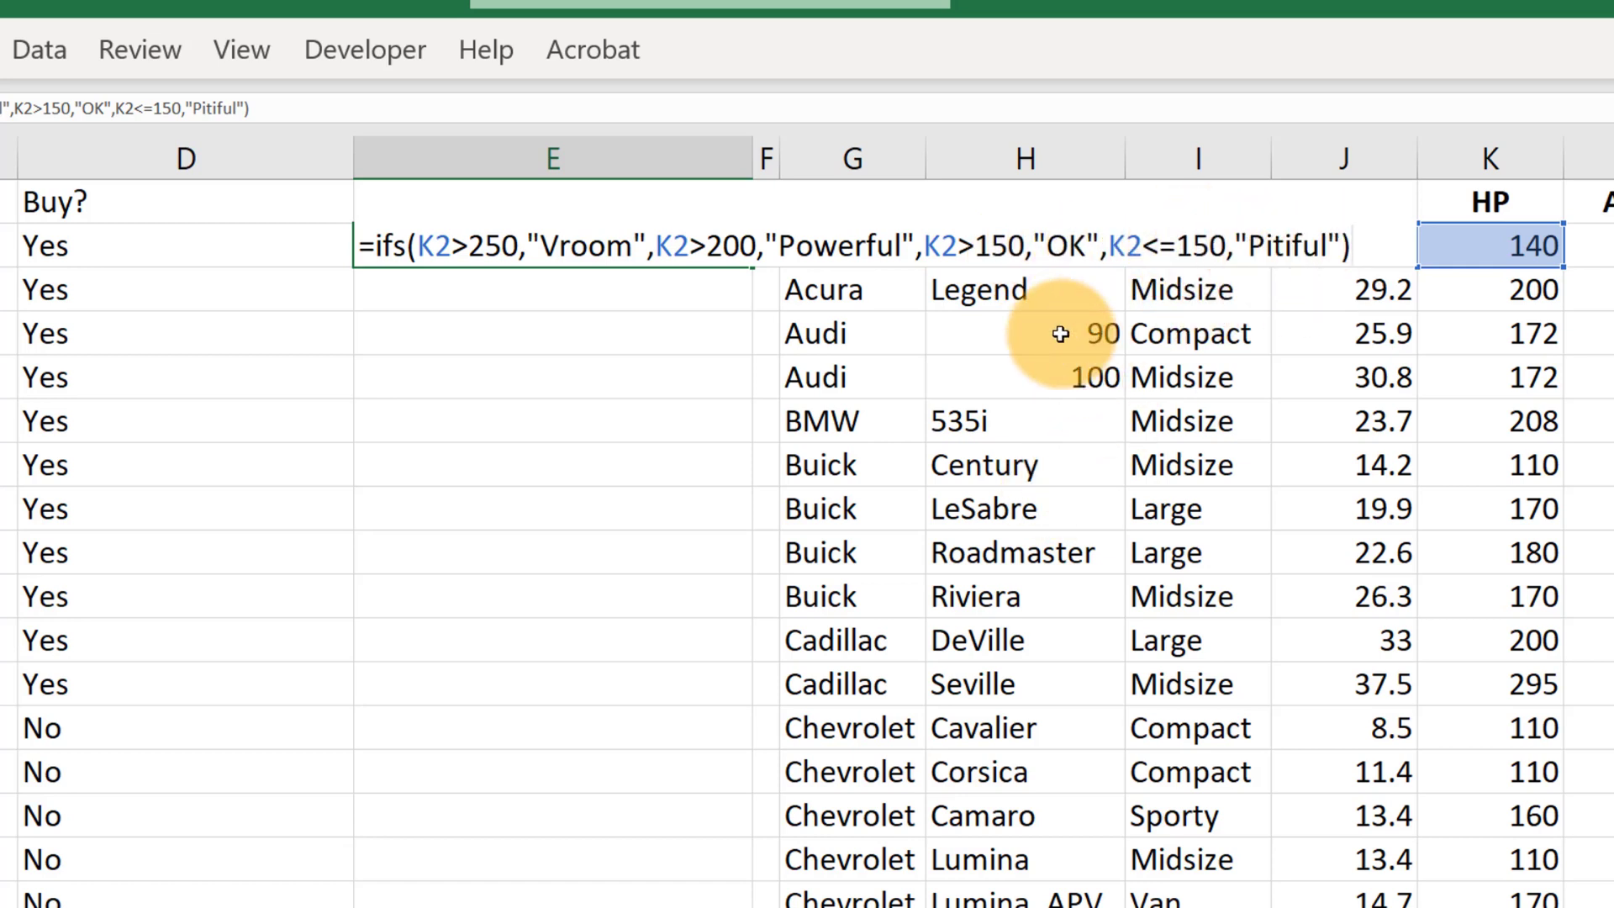
key("Return")
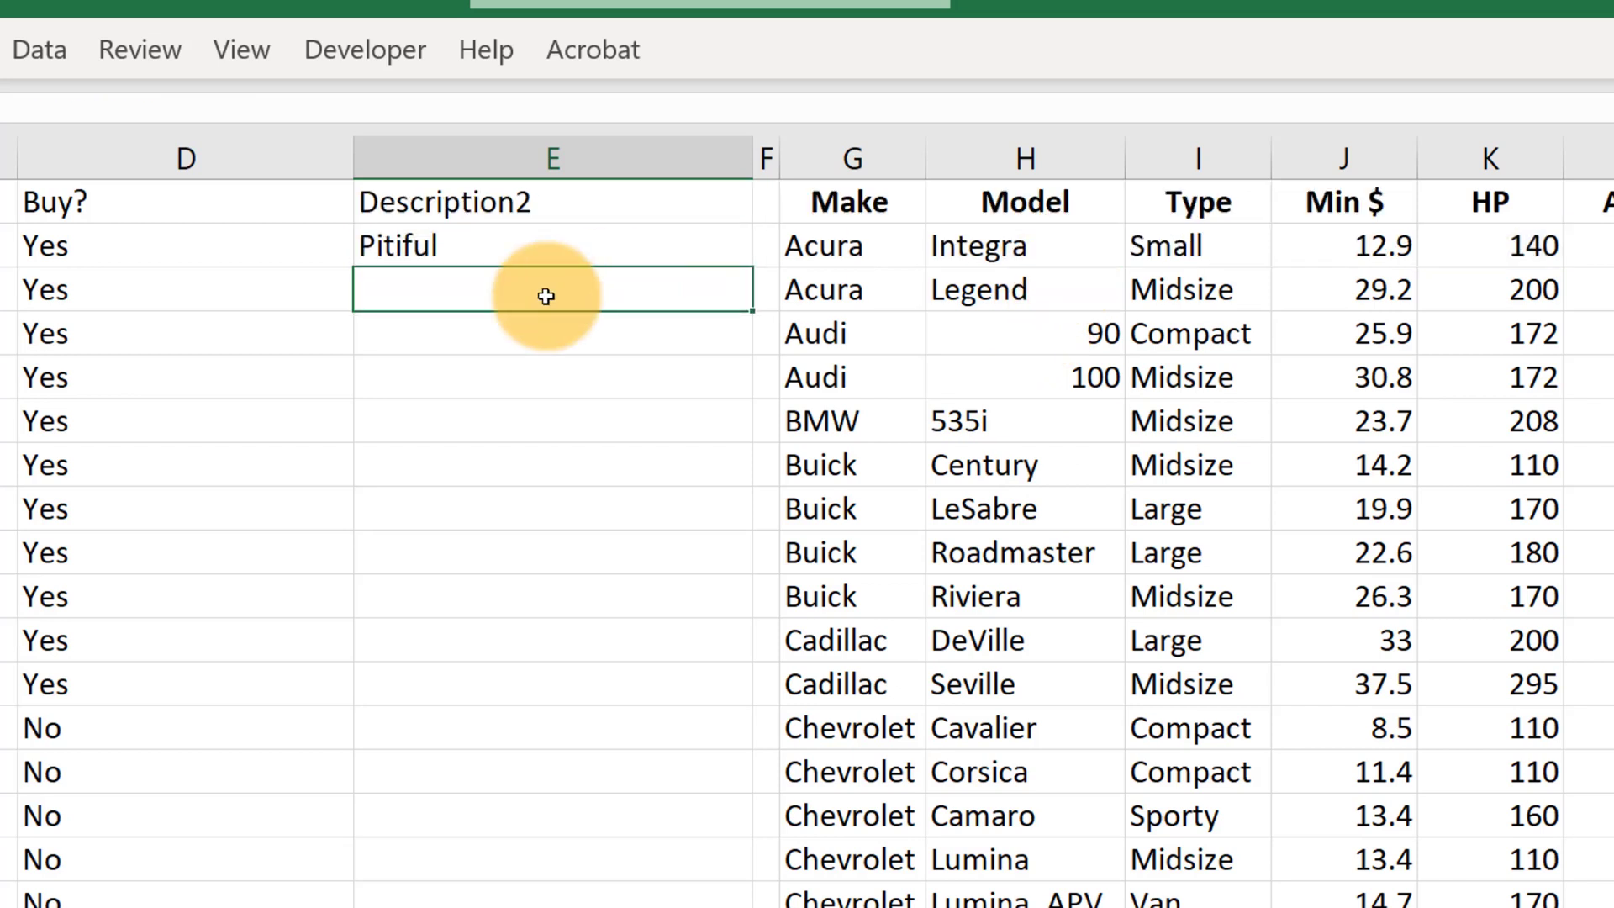
- Fill the IFS formula from E2 down the Description2 column and look over the filled rows
left_click(639, 252)
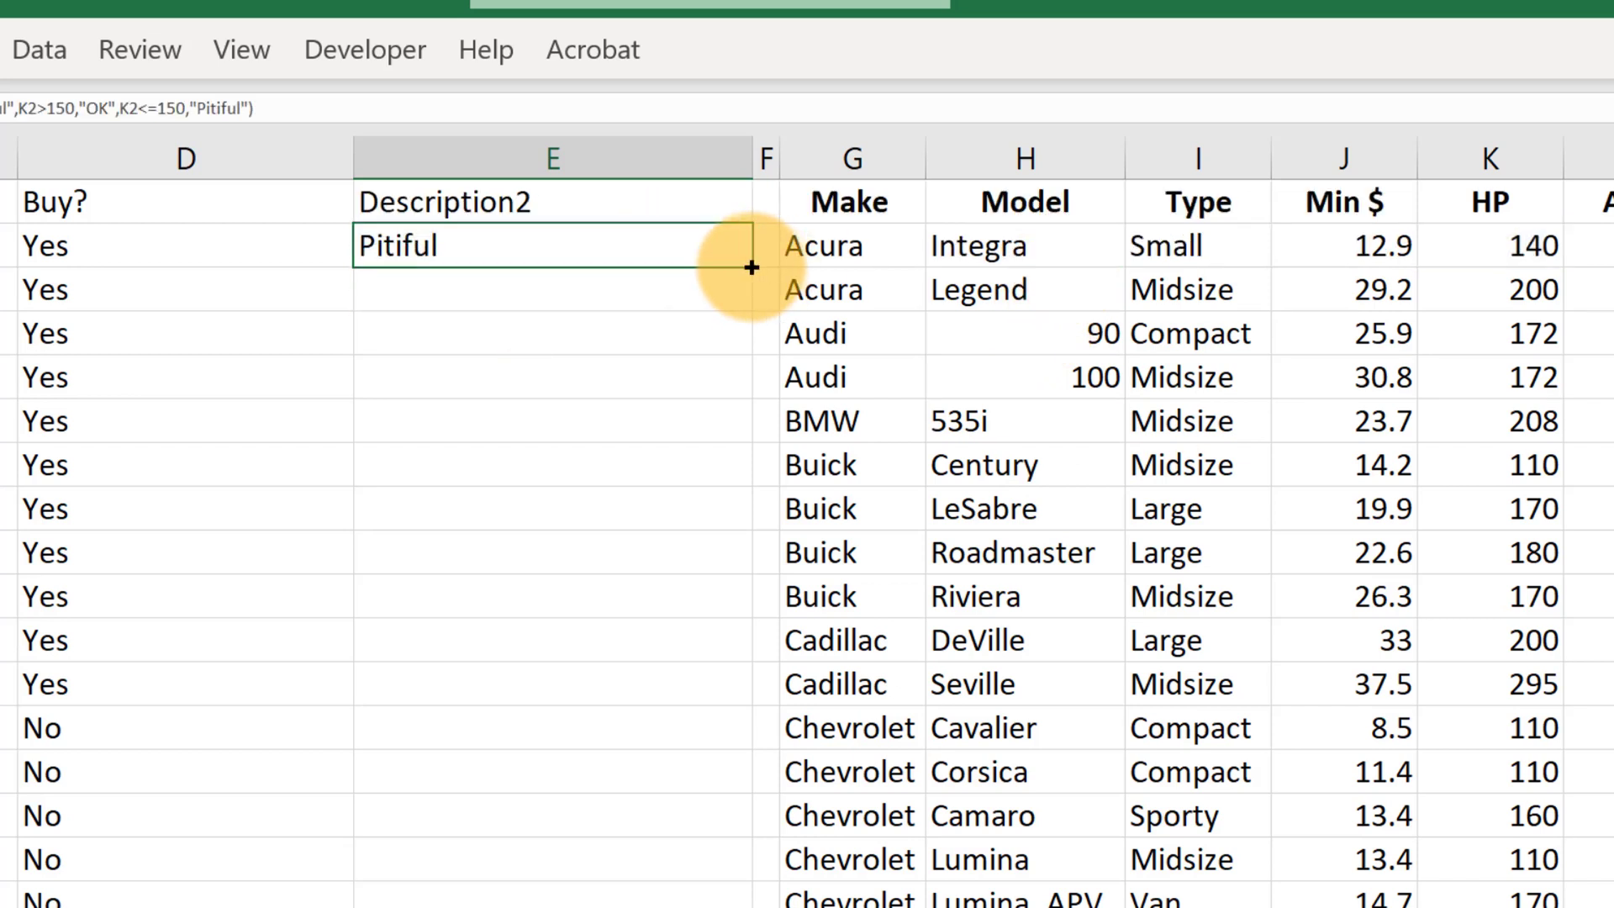
double_click(753, 268)
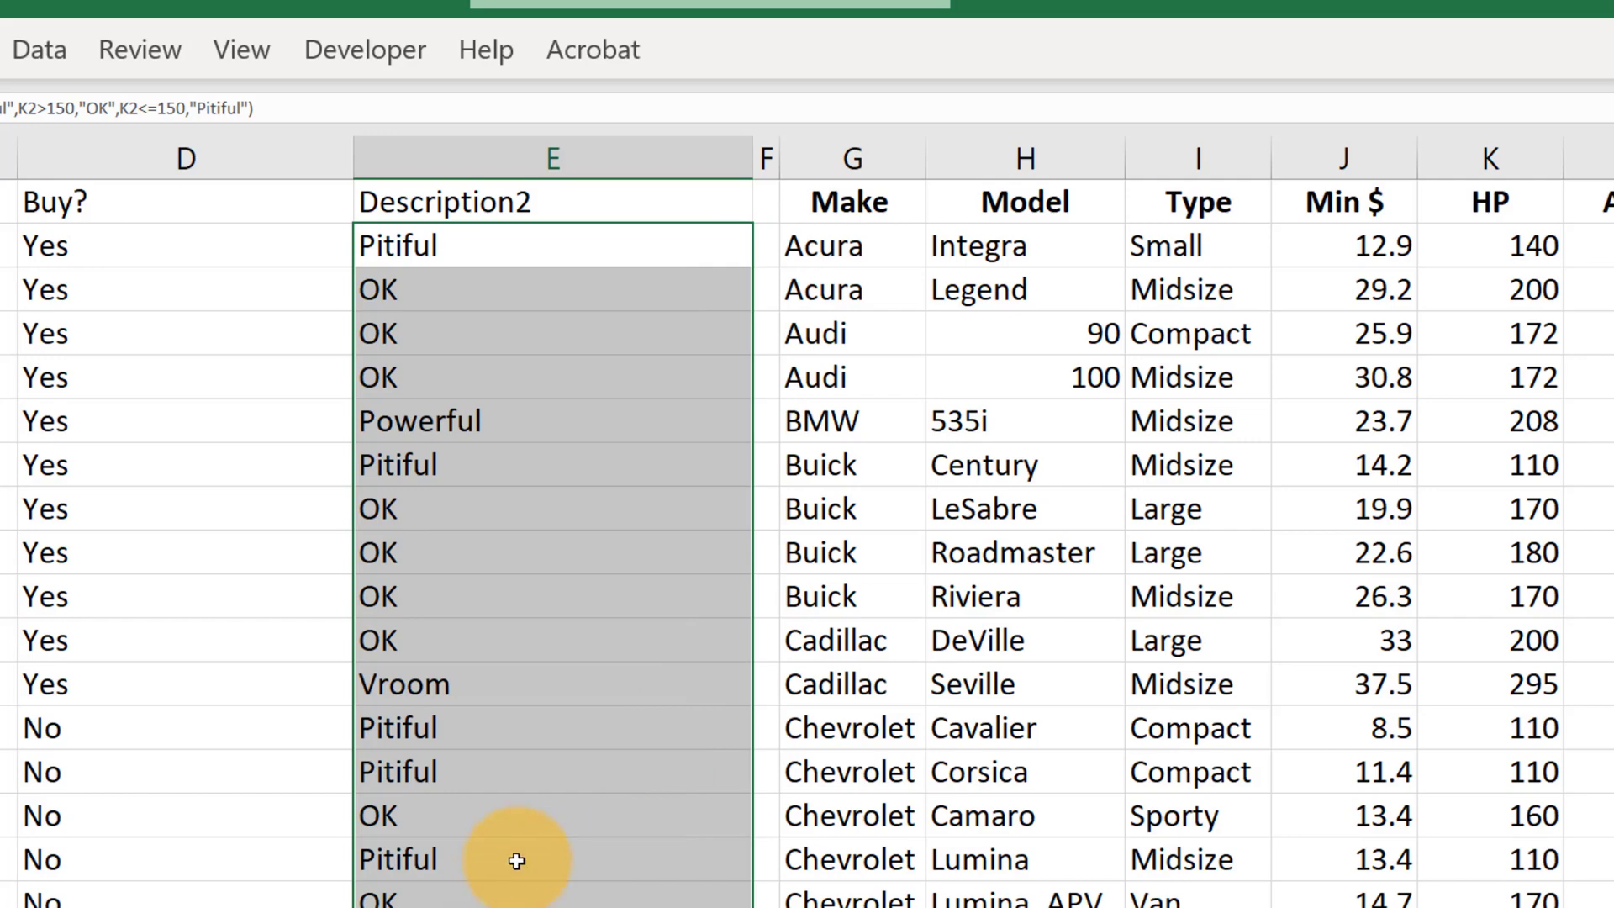
scroll(576, 868, "down", 6)
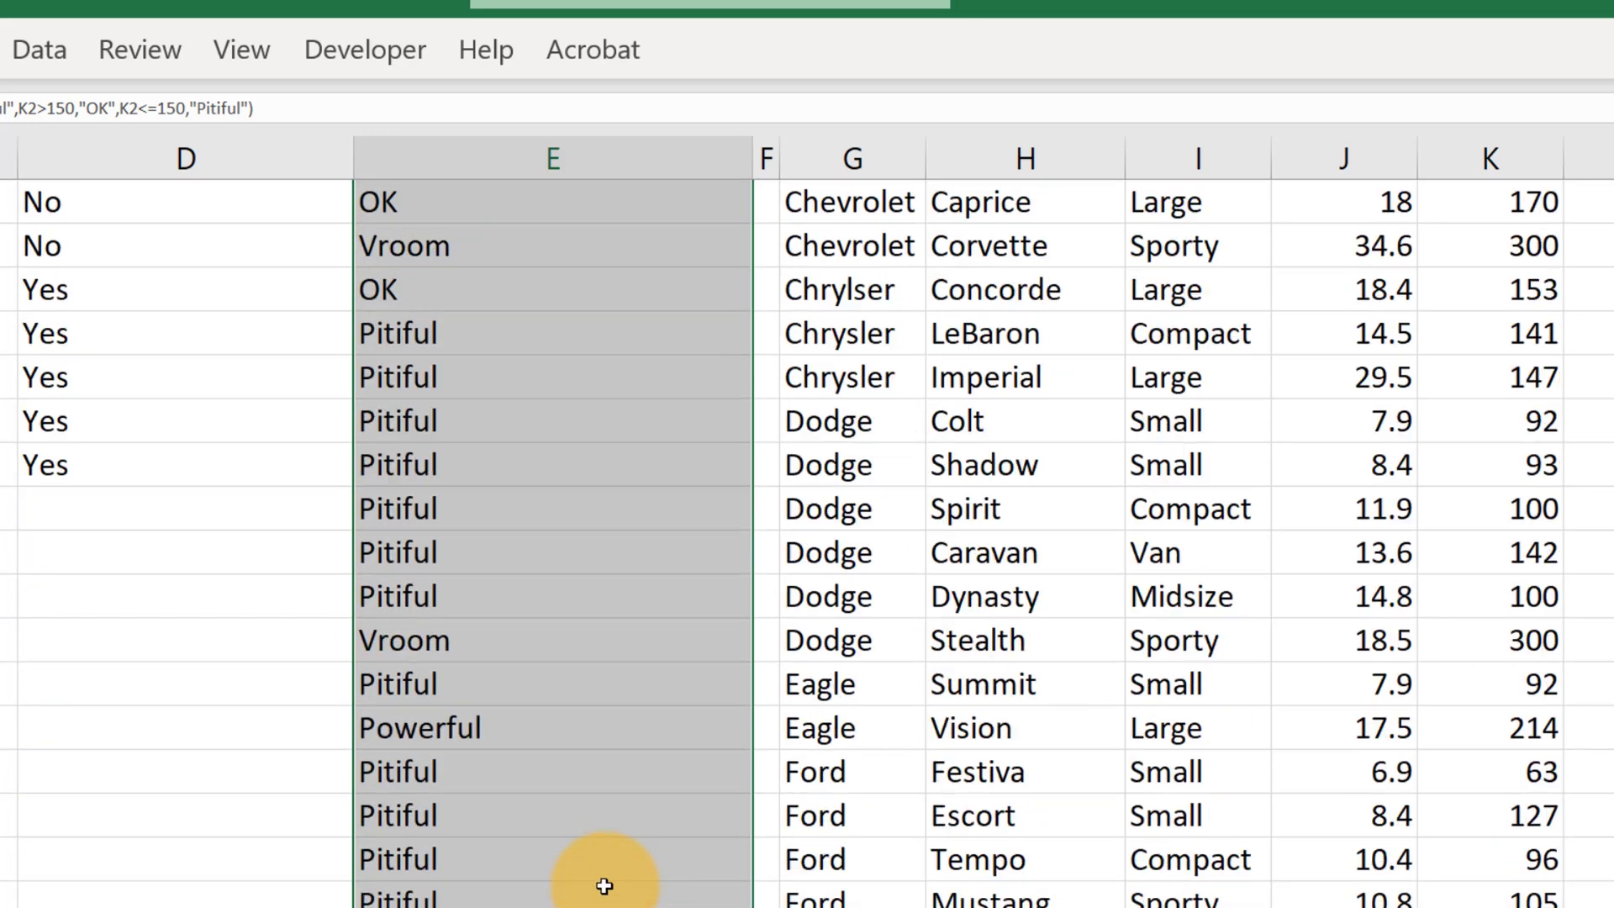
scroll(546, 896, "up", 6)
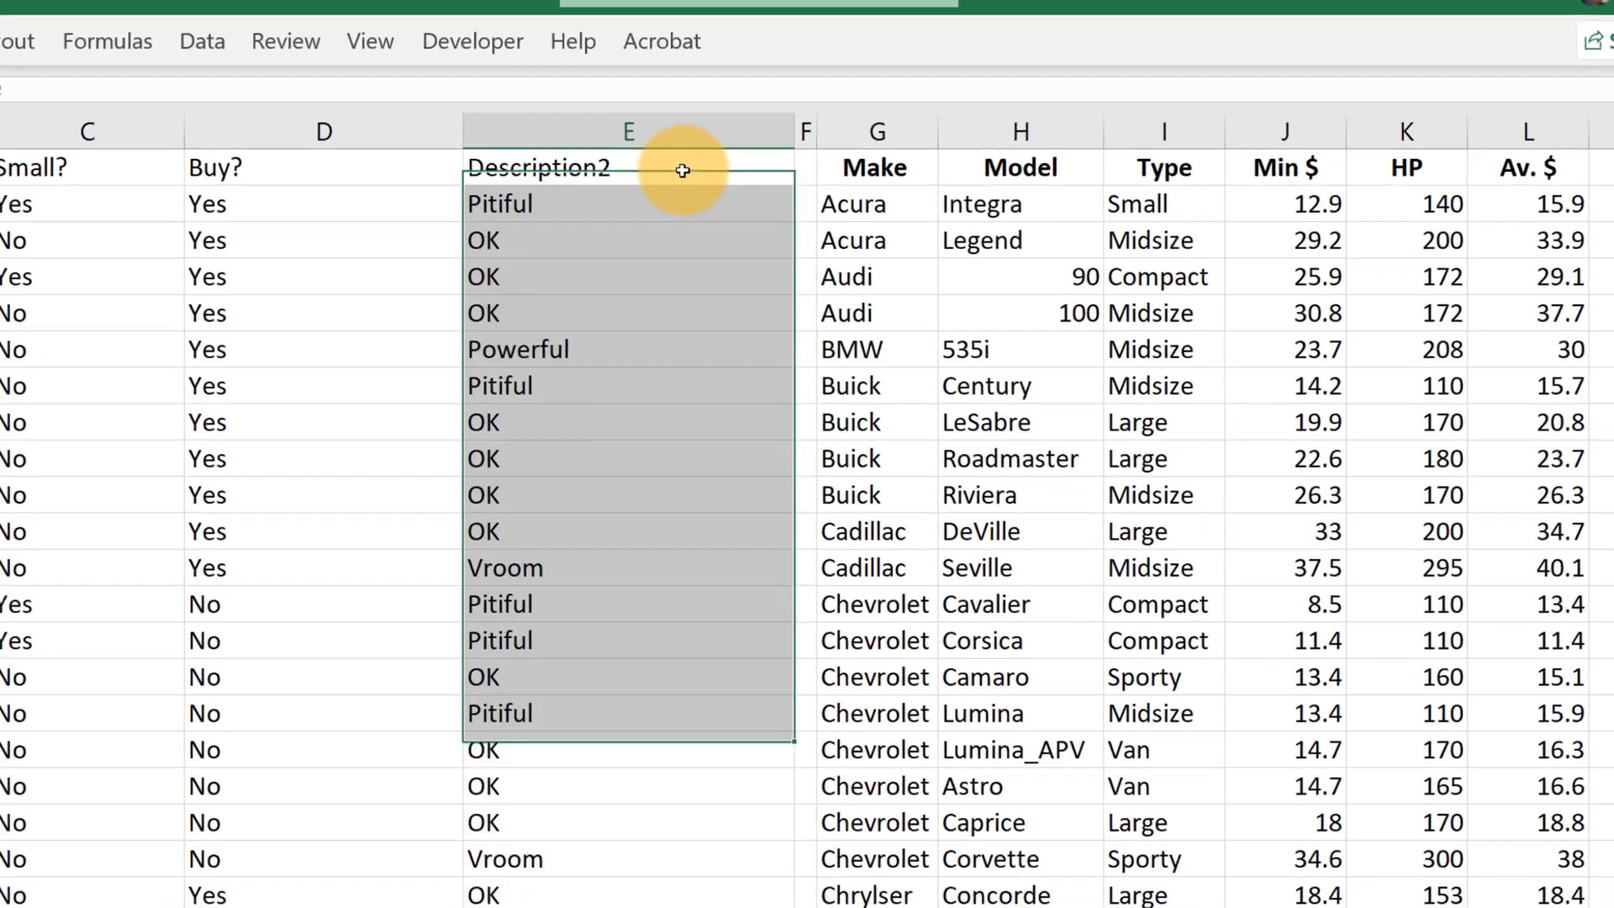
- Review the formulas in B2, C2, D2 and E2 one after another without changing them
left_click(89, 160)
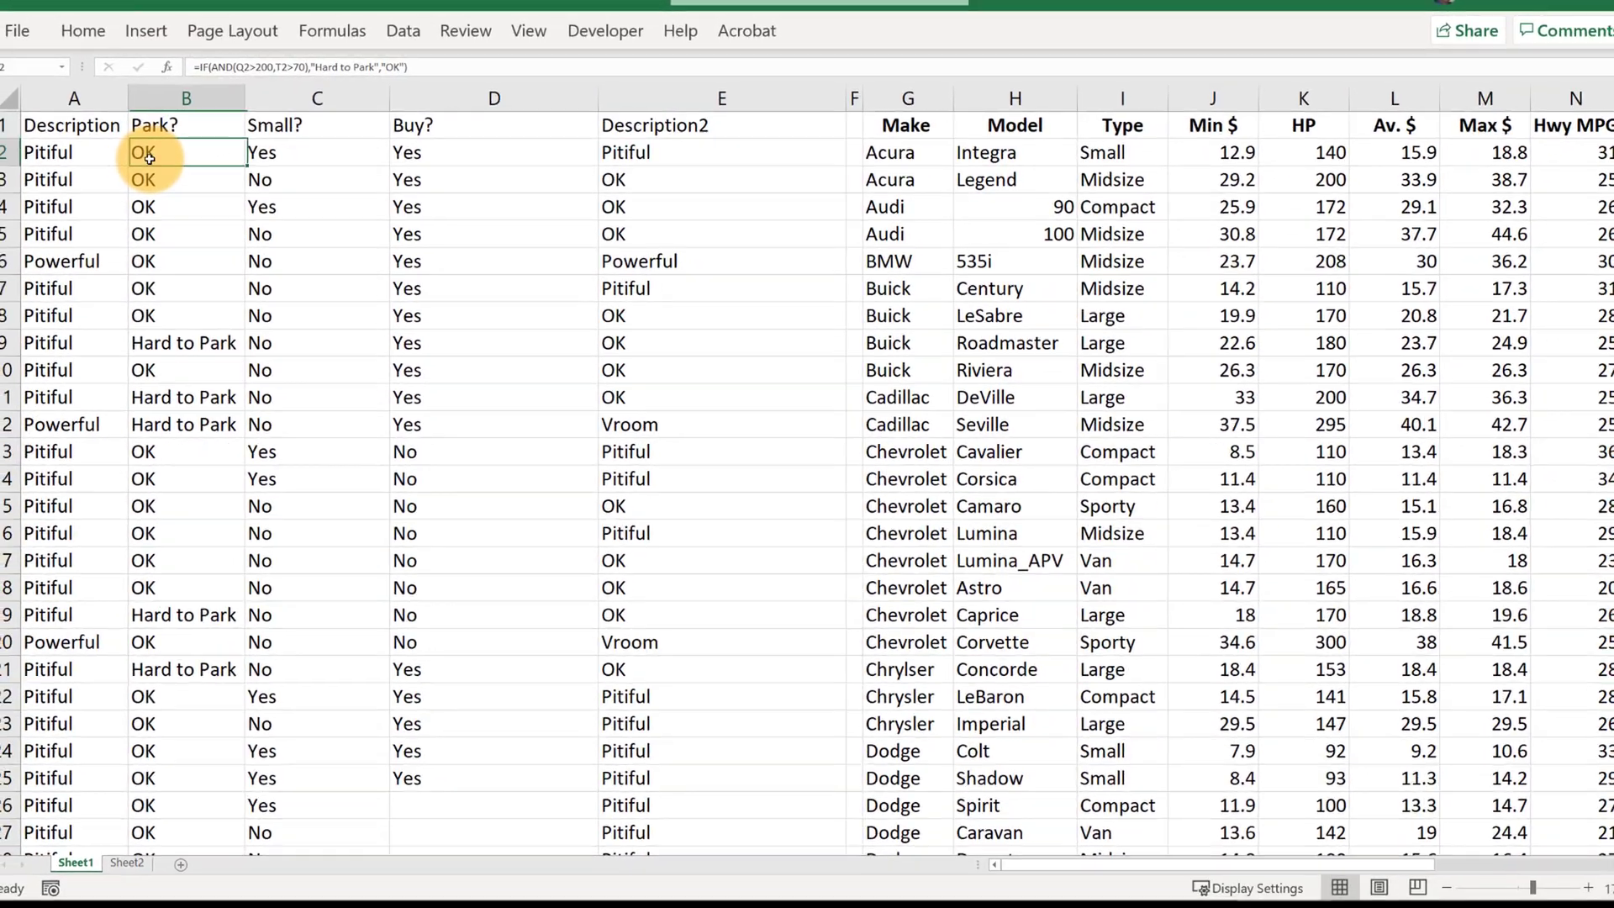
double_click(149, 157)
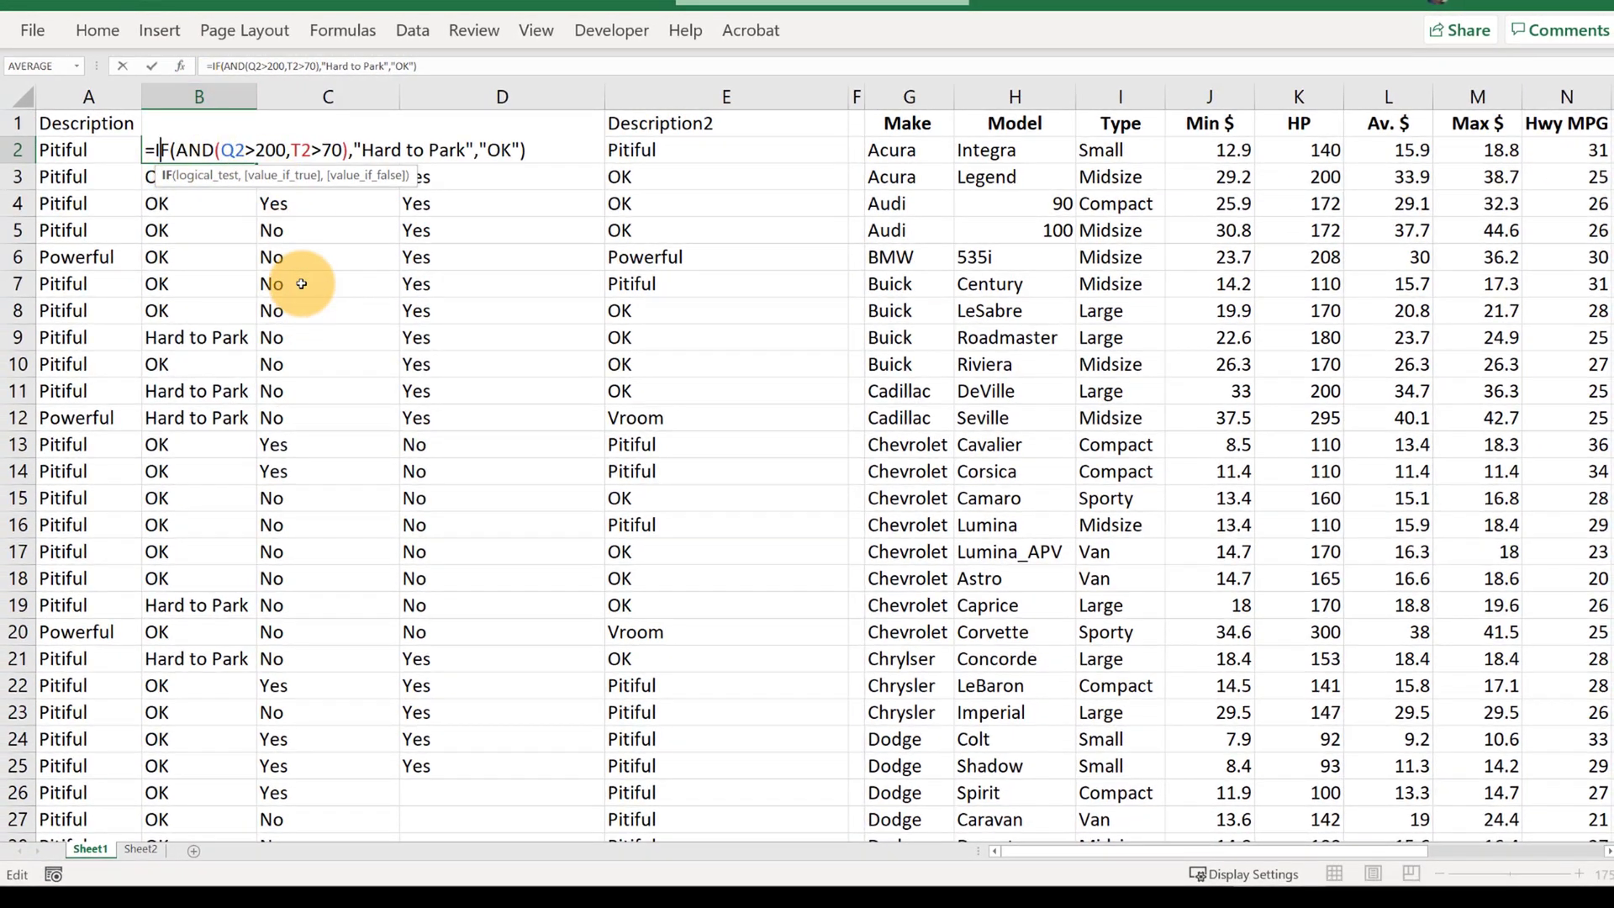
key("Escape")
double_click(332, 150)
key("Escape")
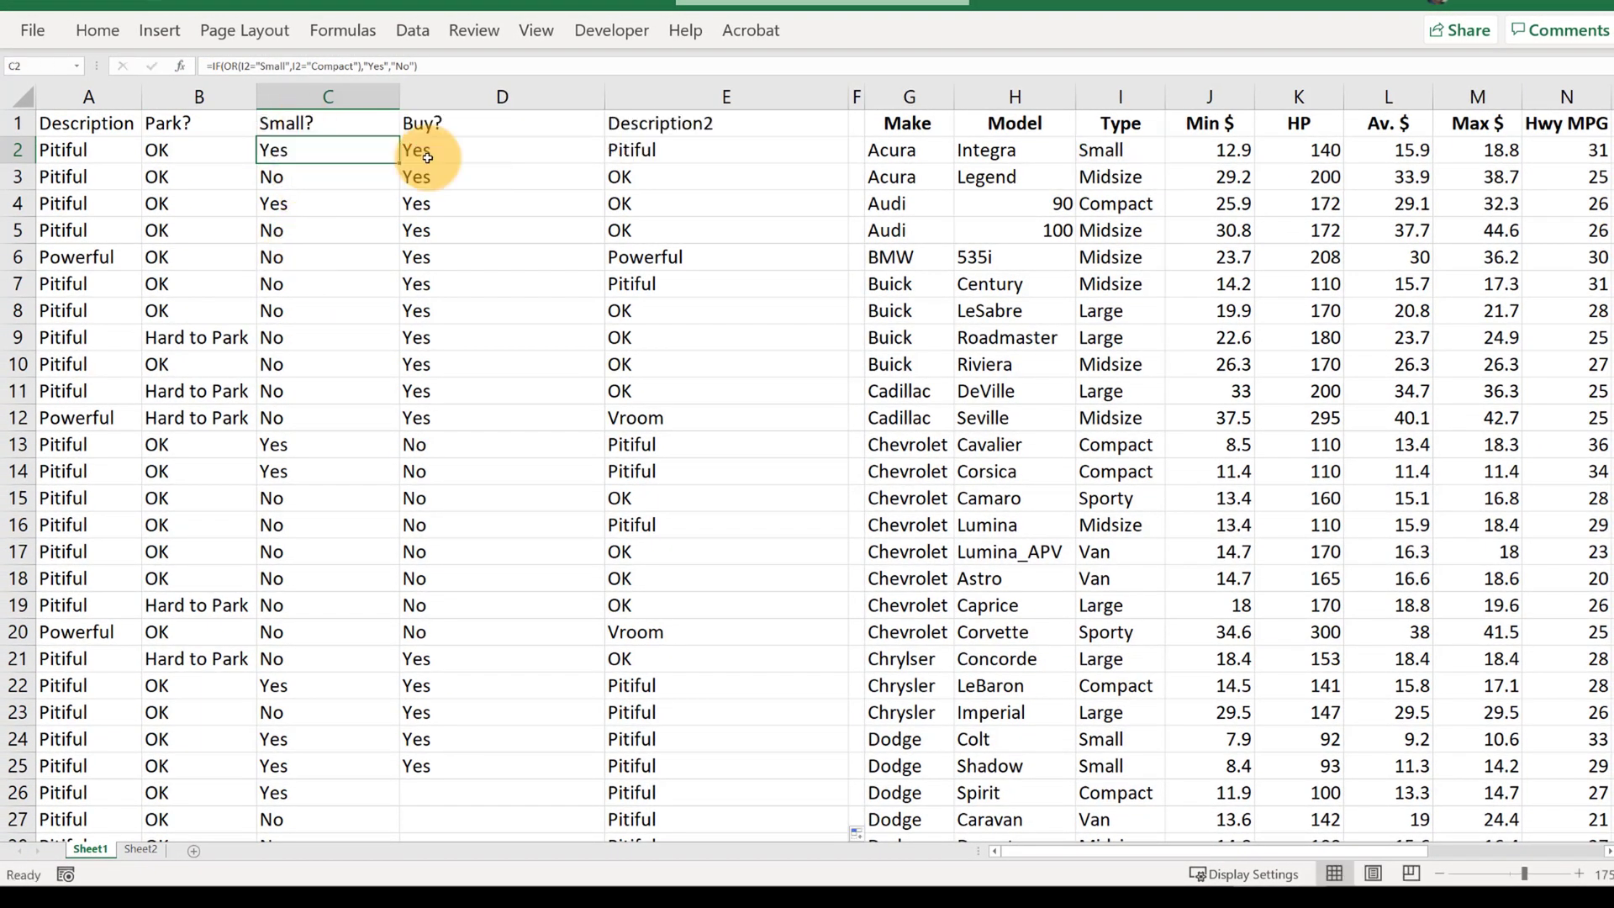
double_click(418, 155)
key("Escape")
left_click(639, 150)
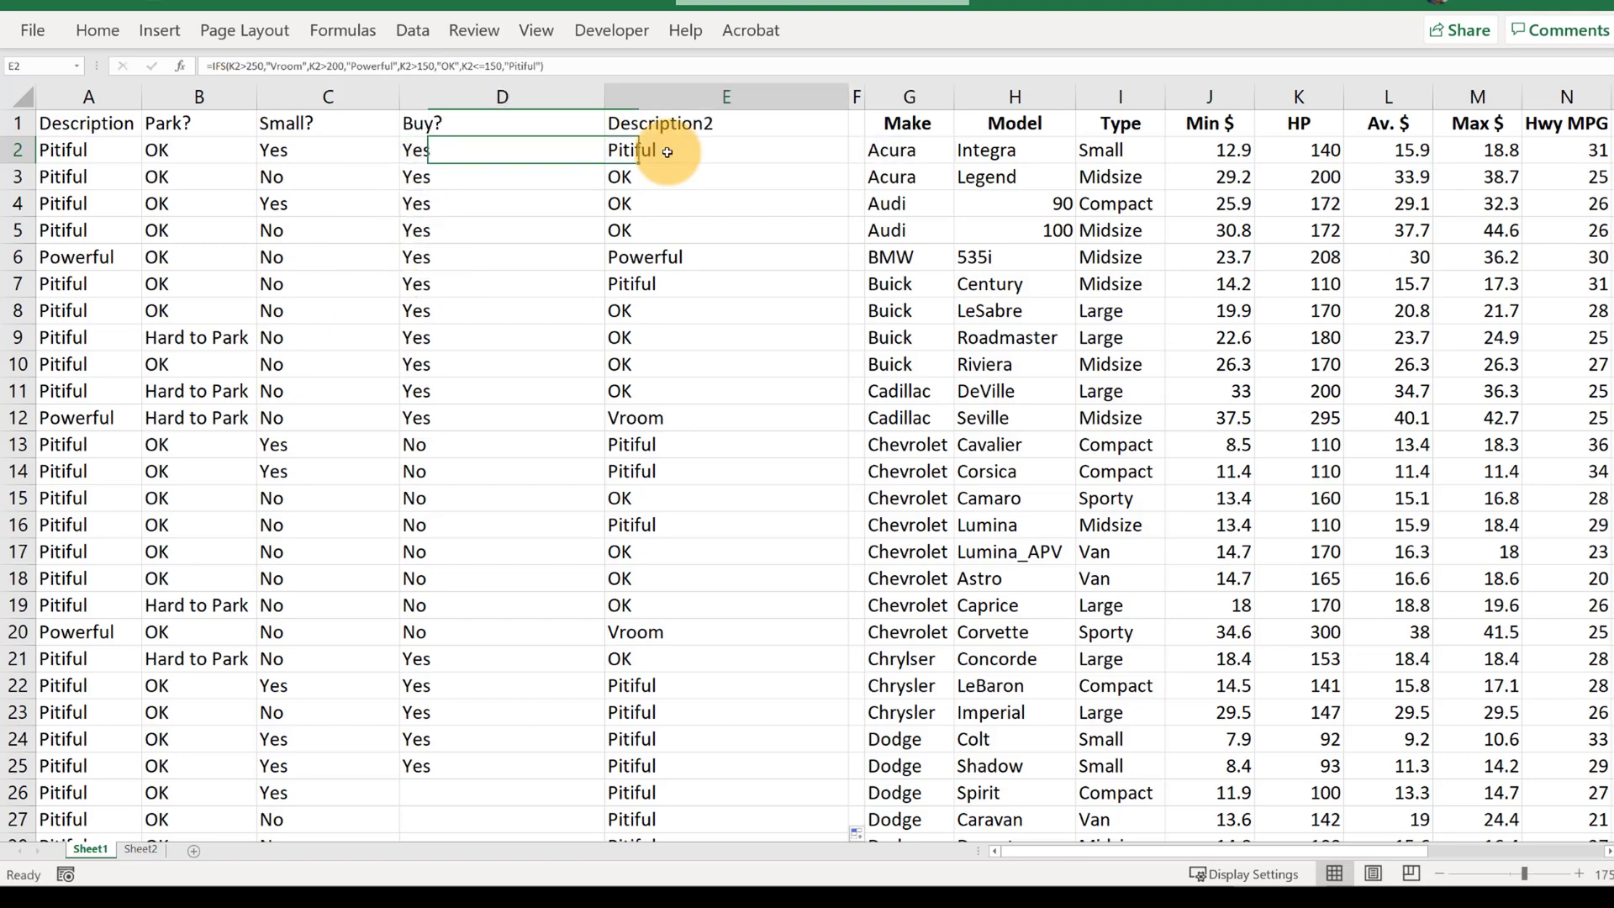
double_click(619, 147)
left_click(668, 150)
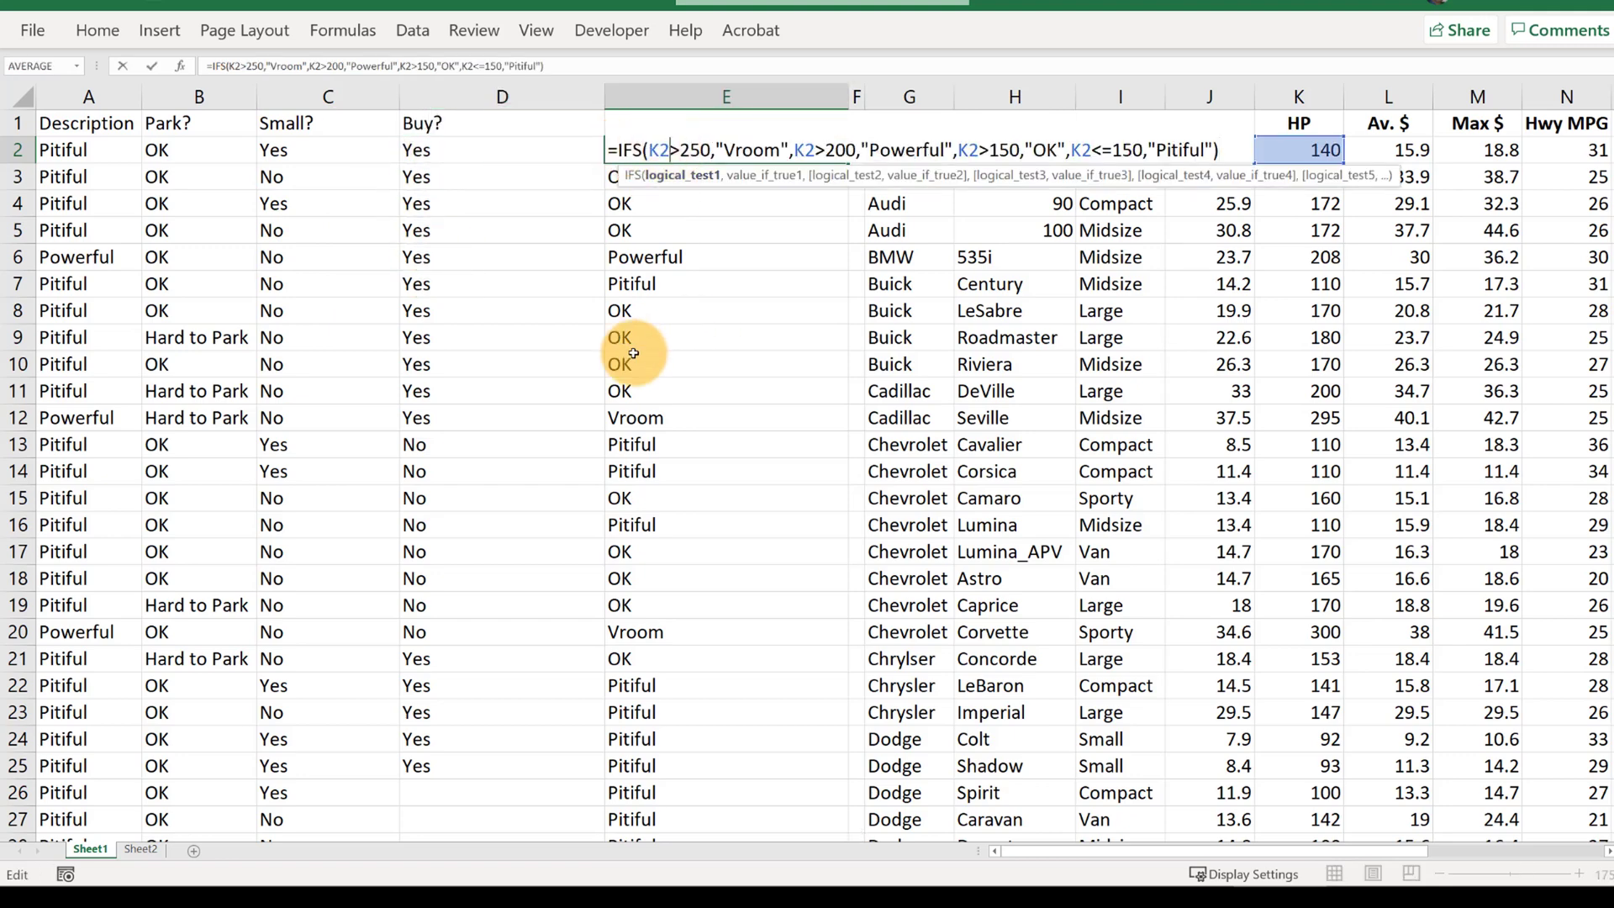